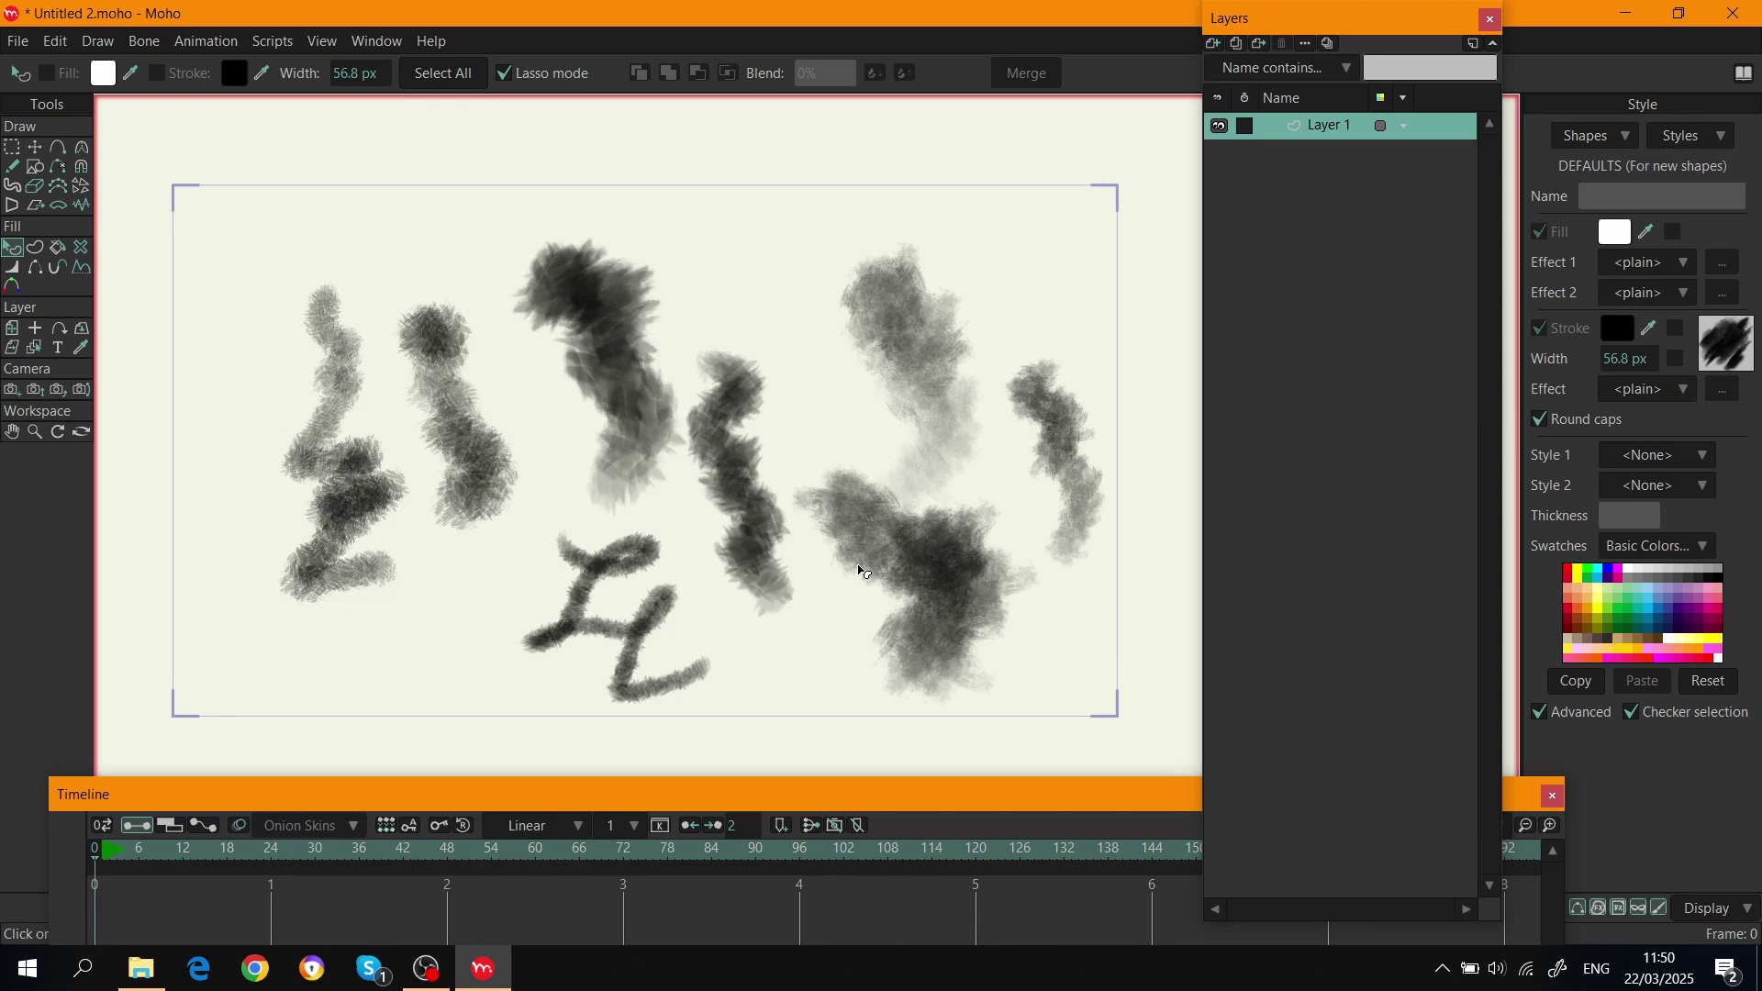
Pan and zoom the Moho canvas to bring the whole framed drawing back into view.
scroll(492, 504, "up", 5)
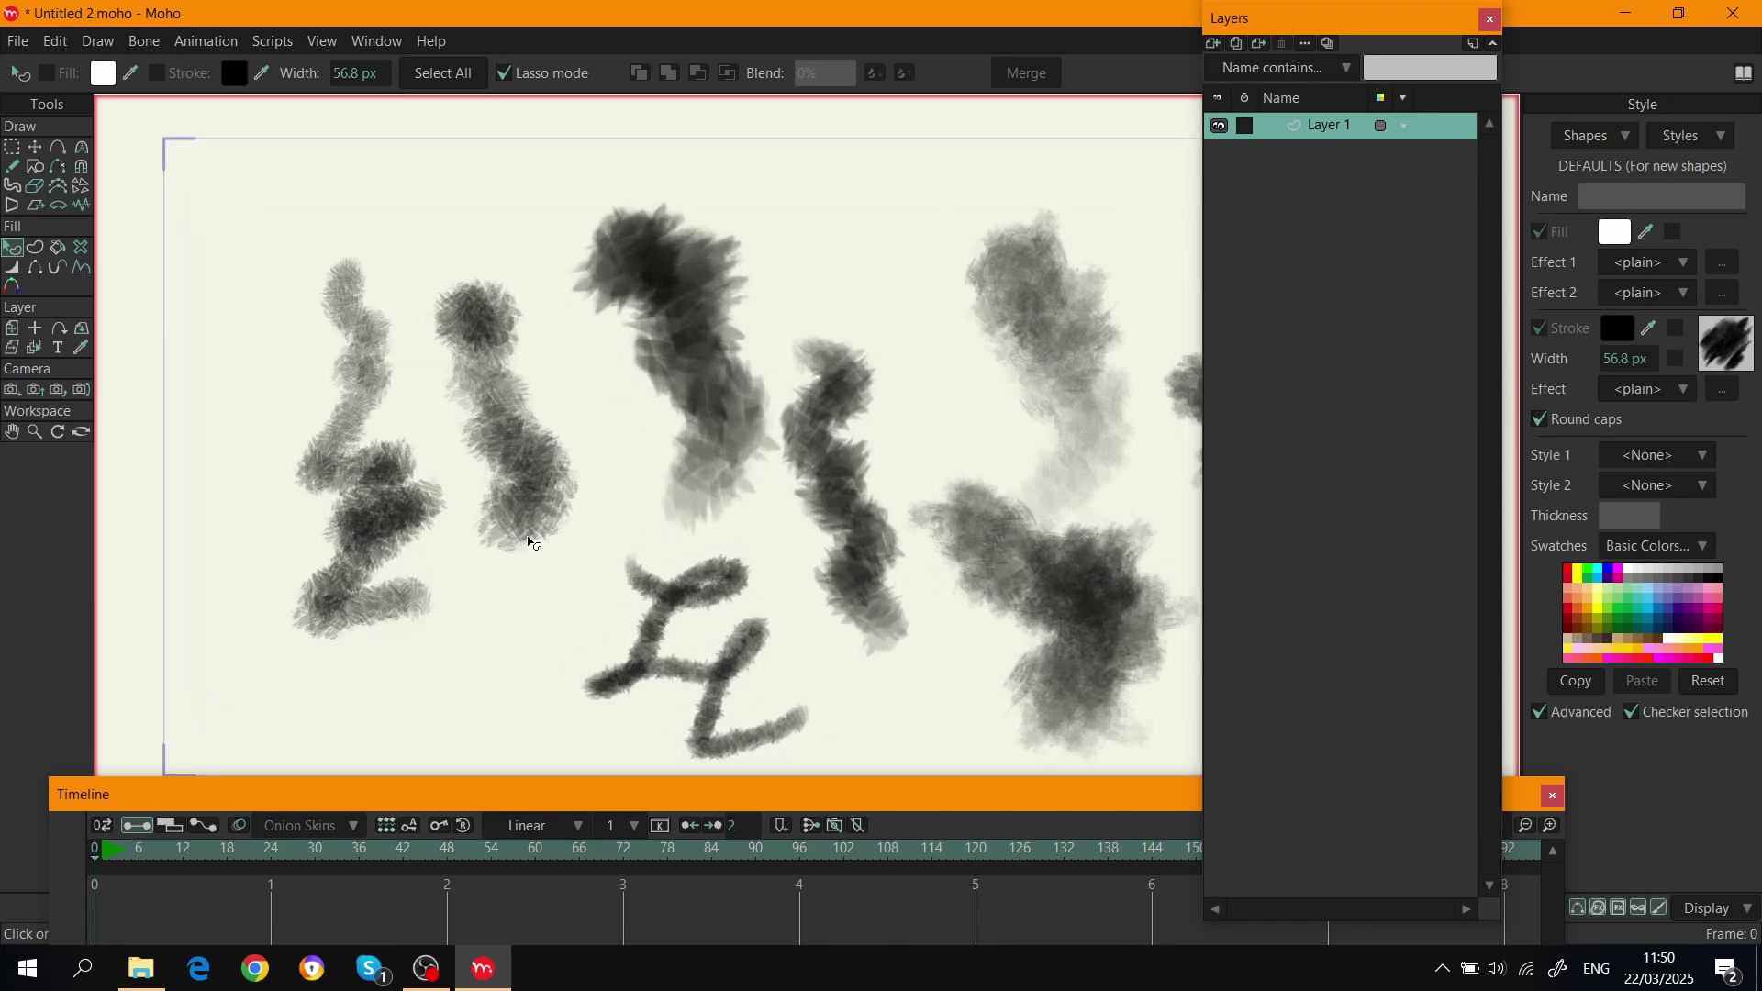
left_click_drag(570, 569, 653, 563)
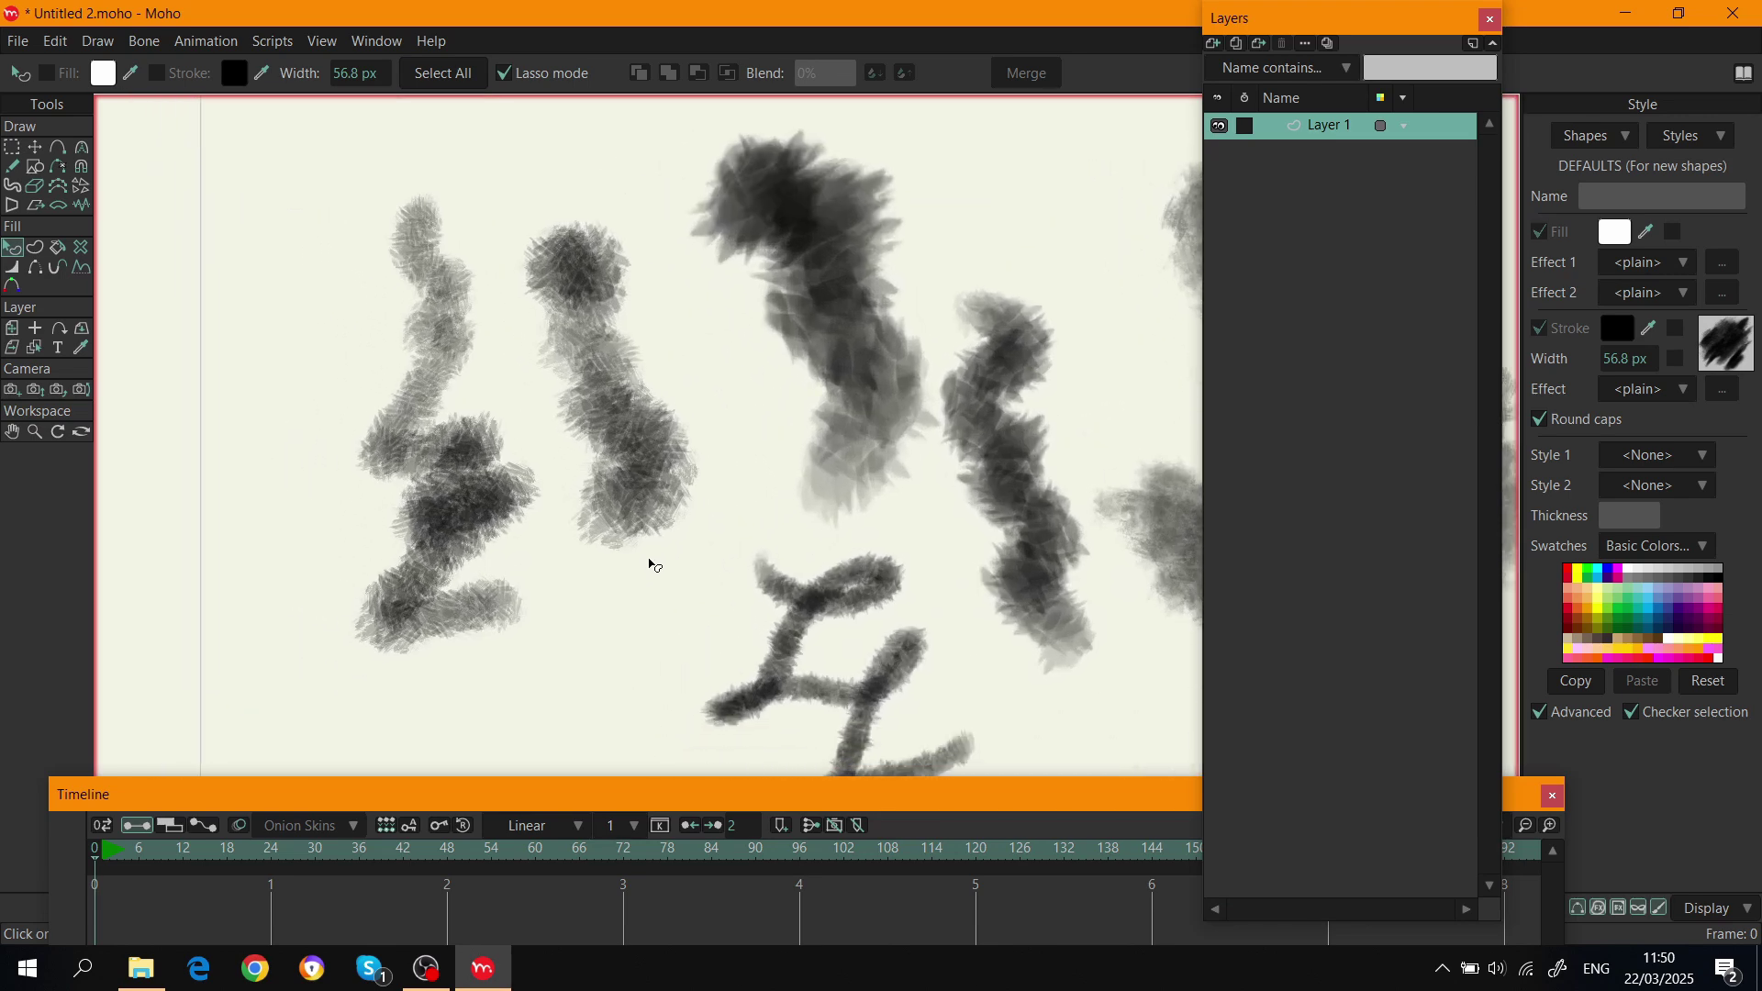
scroll(641, 538, "down", 3)
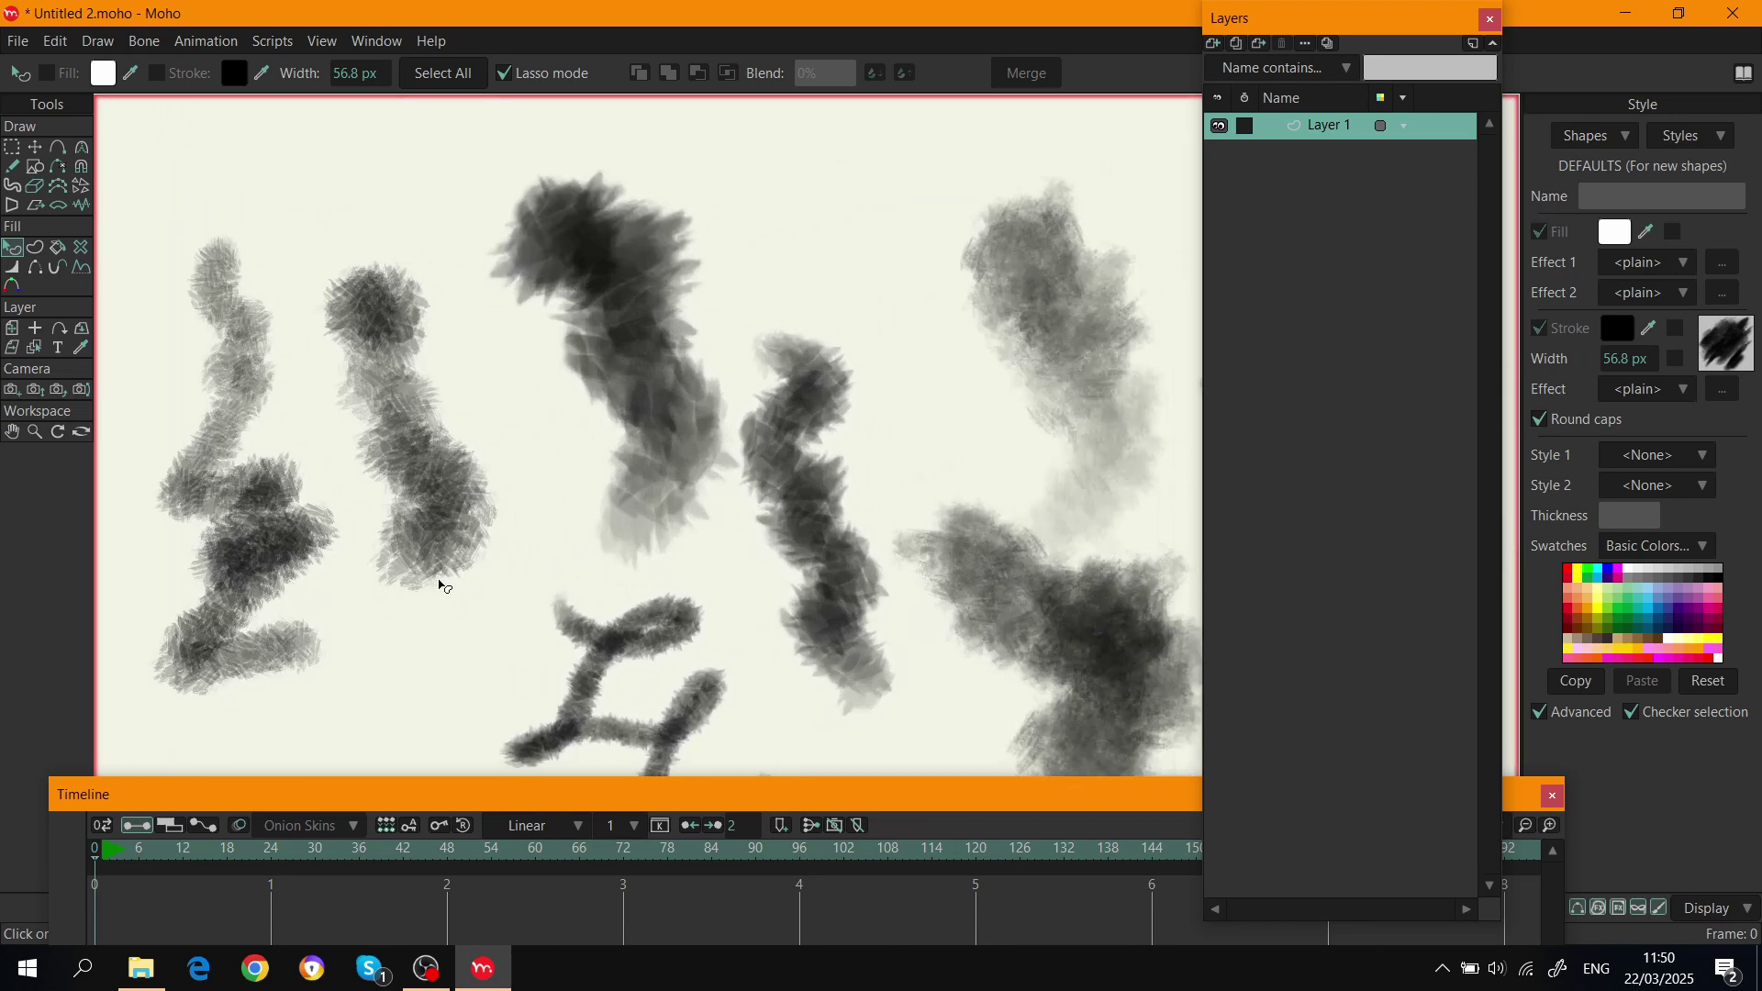
scroll(617, 562, "up", 4)
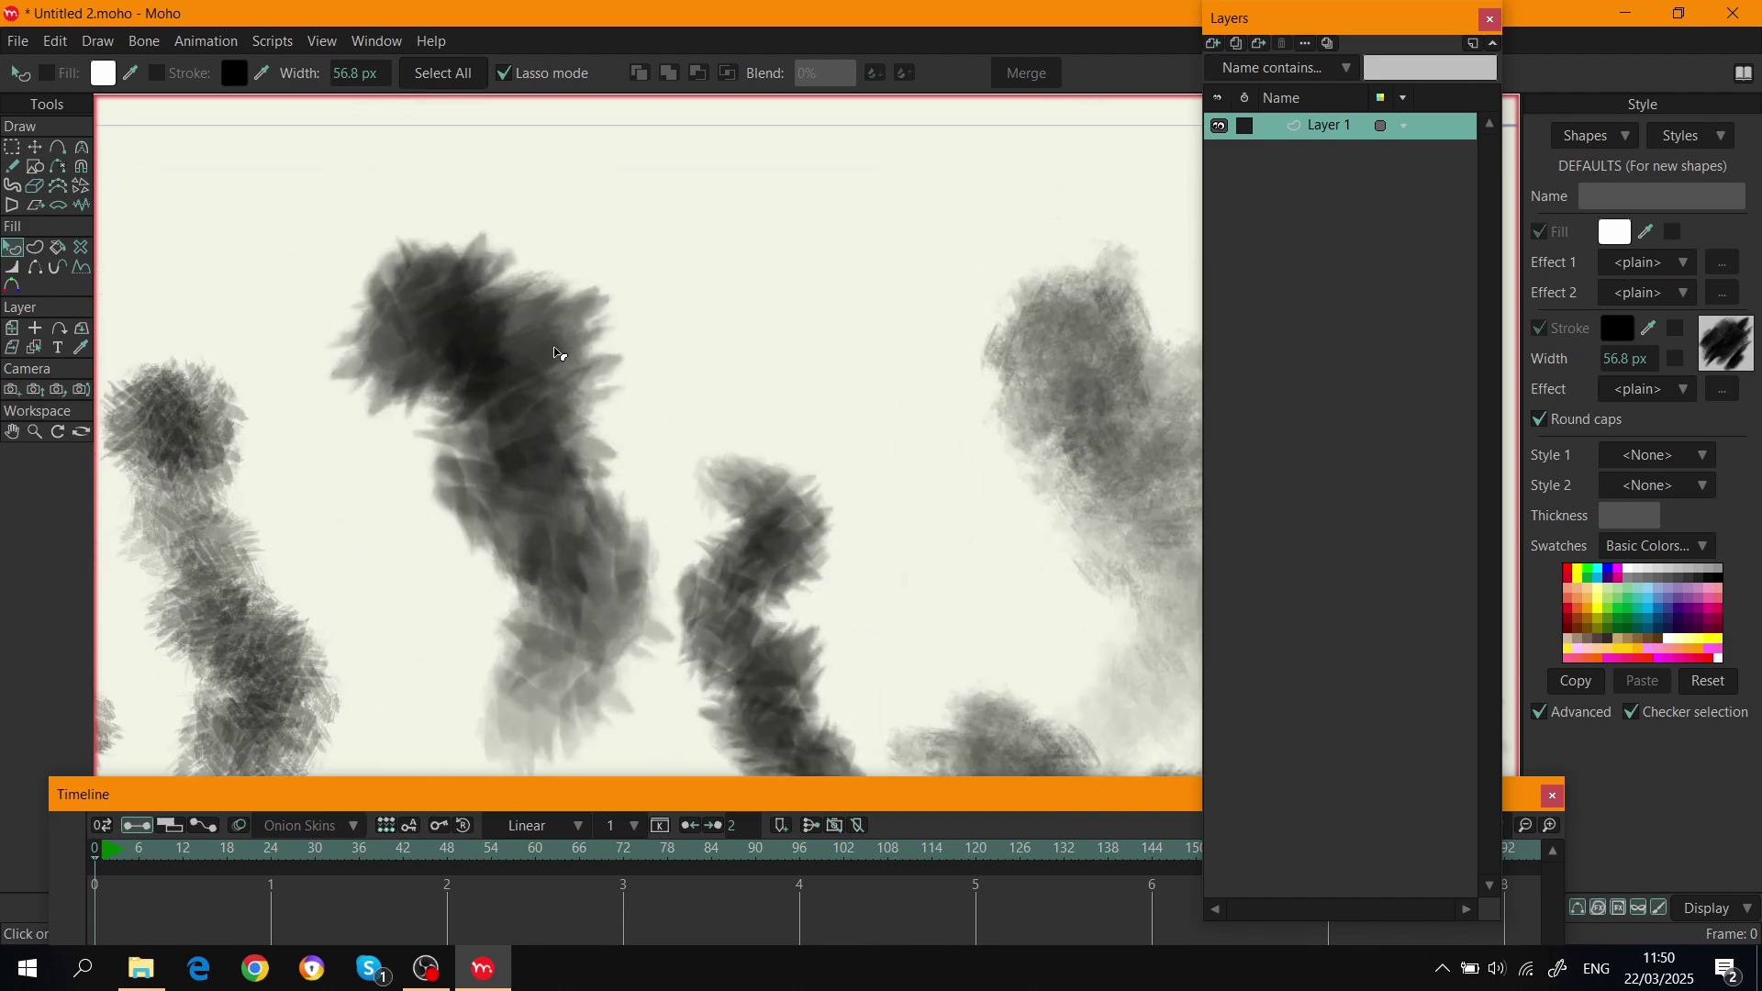
scroll(657, 538, "down", 4)
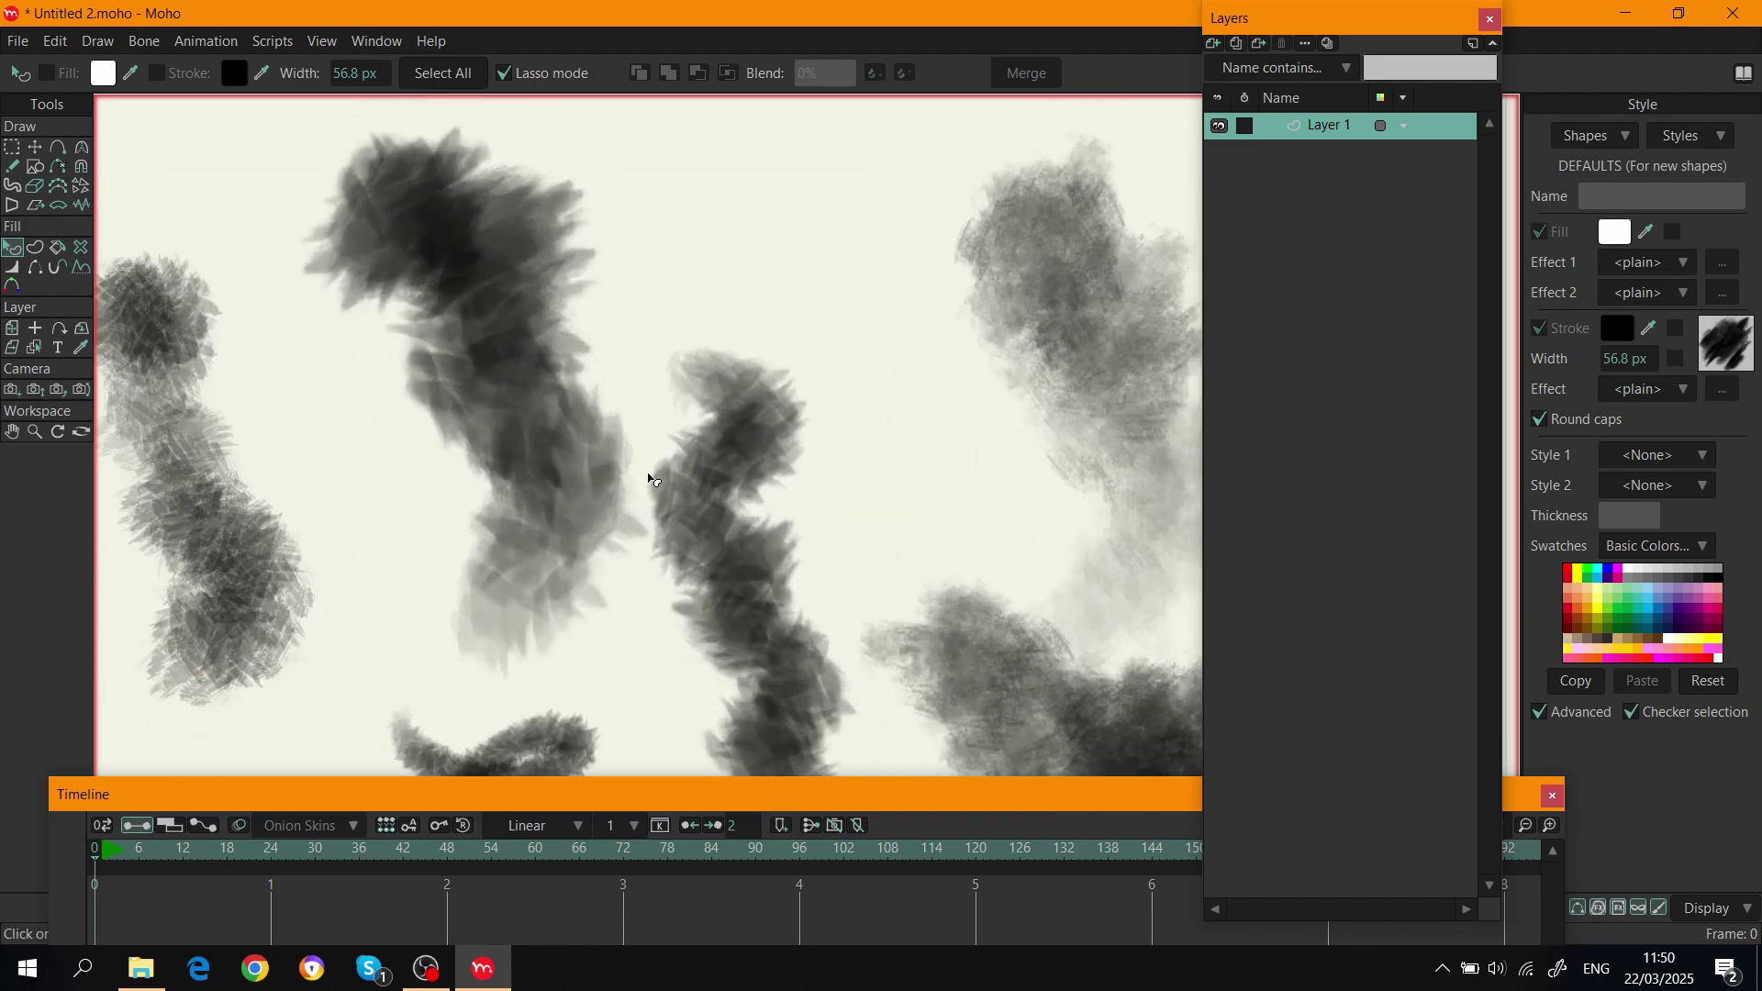
scroll(596, 523, "down", 2)
scroll(720, 562, "up", 5)
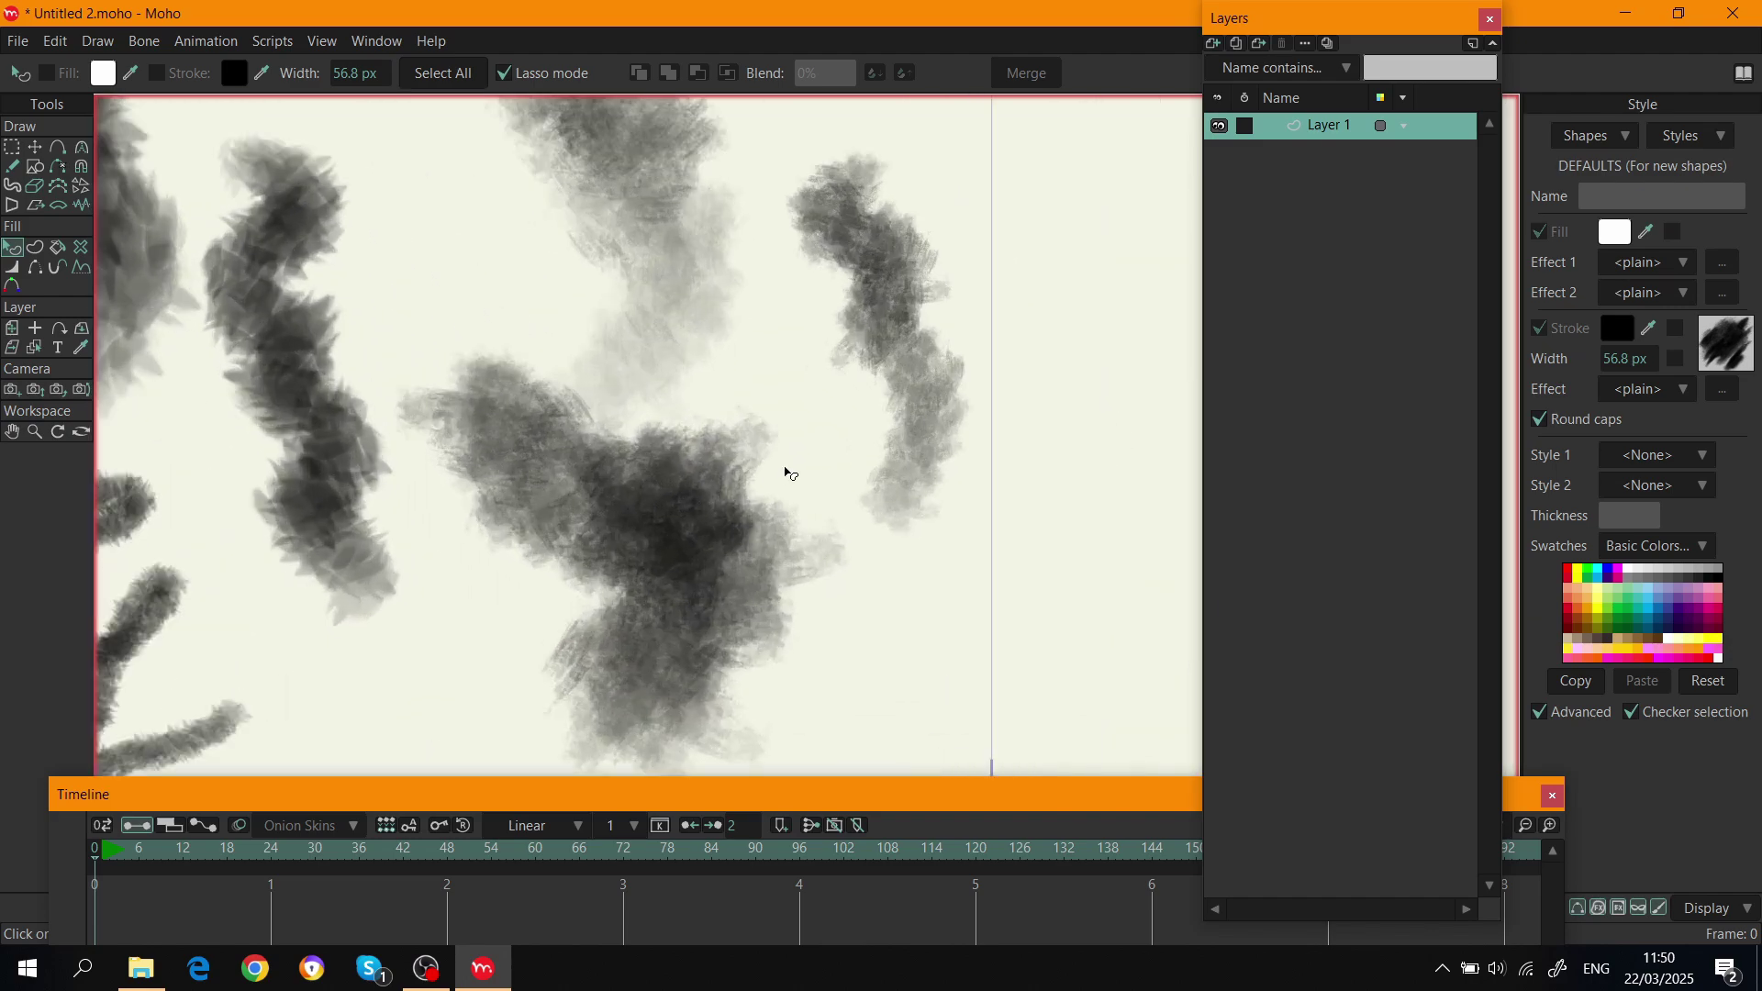
scroll(709, 651, "down", 5)
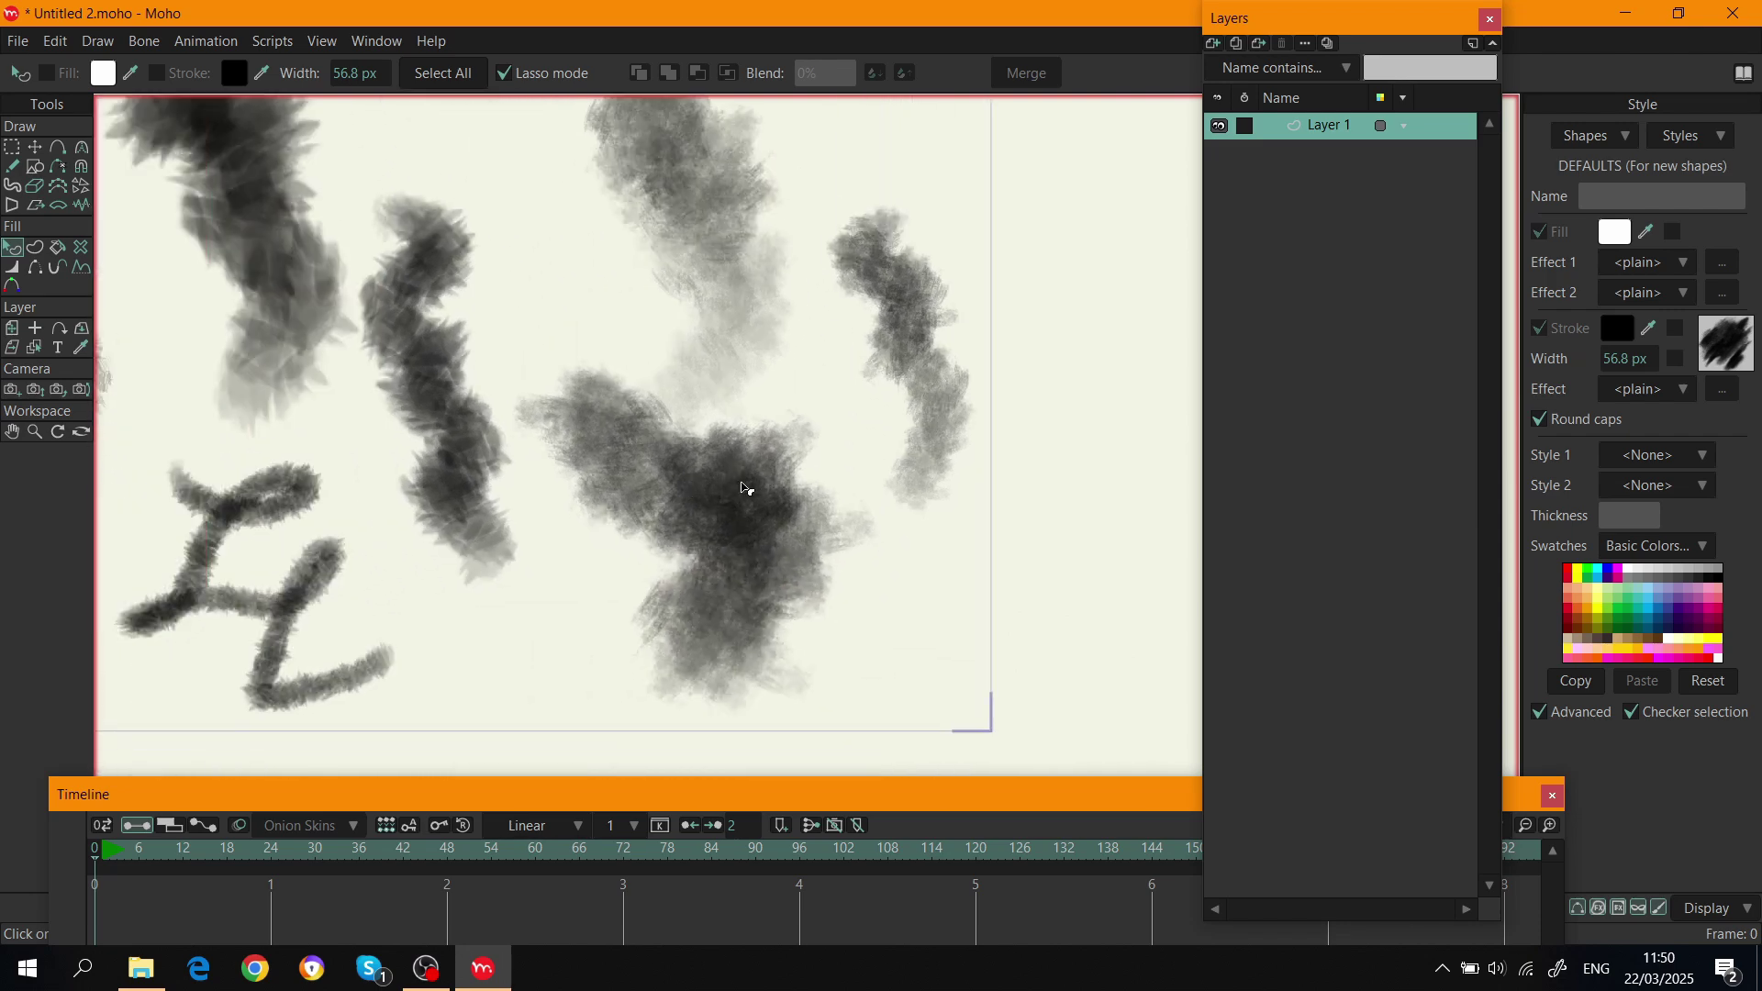
left_click_drag(735, 483, 786, 511)
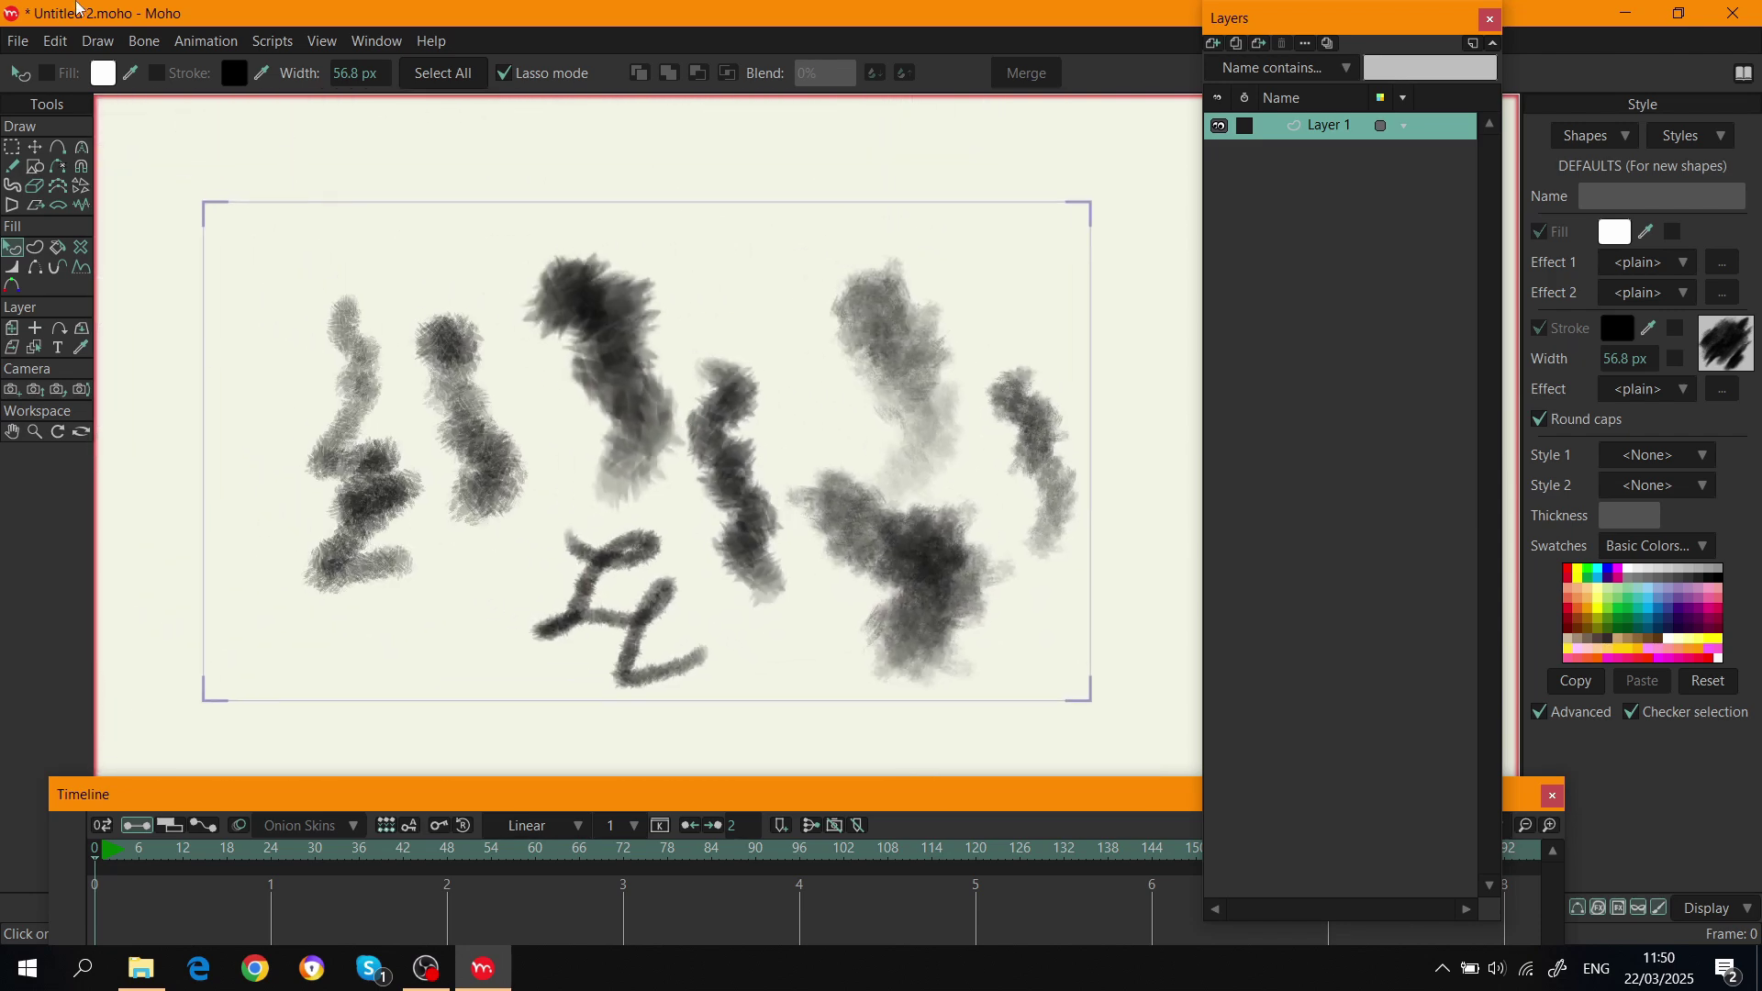
Check the custom content folder (Custom brush > Moho Pro > Brushes) in Moho's preferences, leaving it unchanged.
left_click(55, 41)
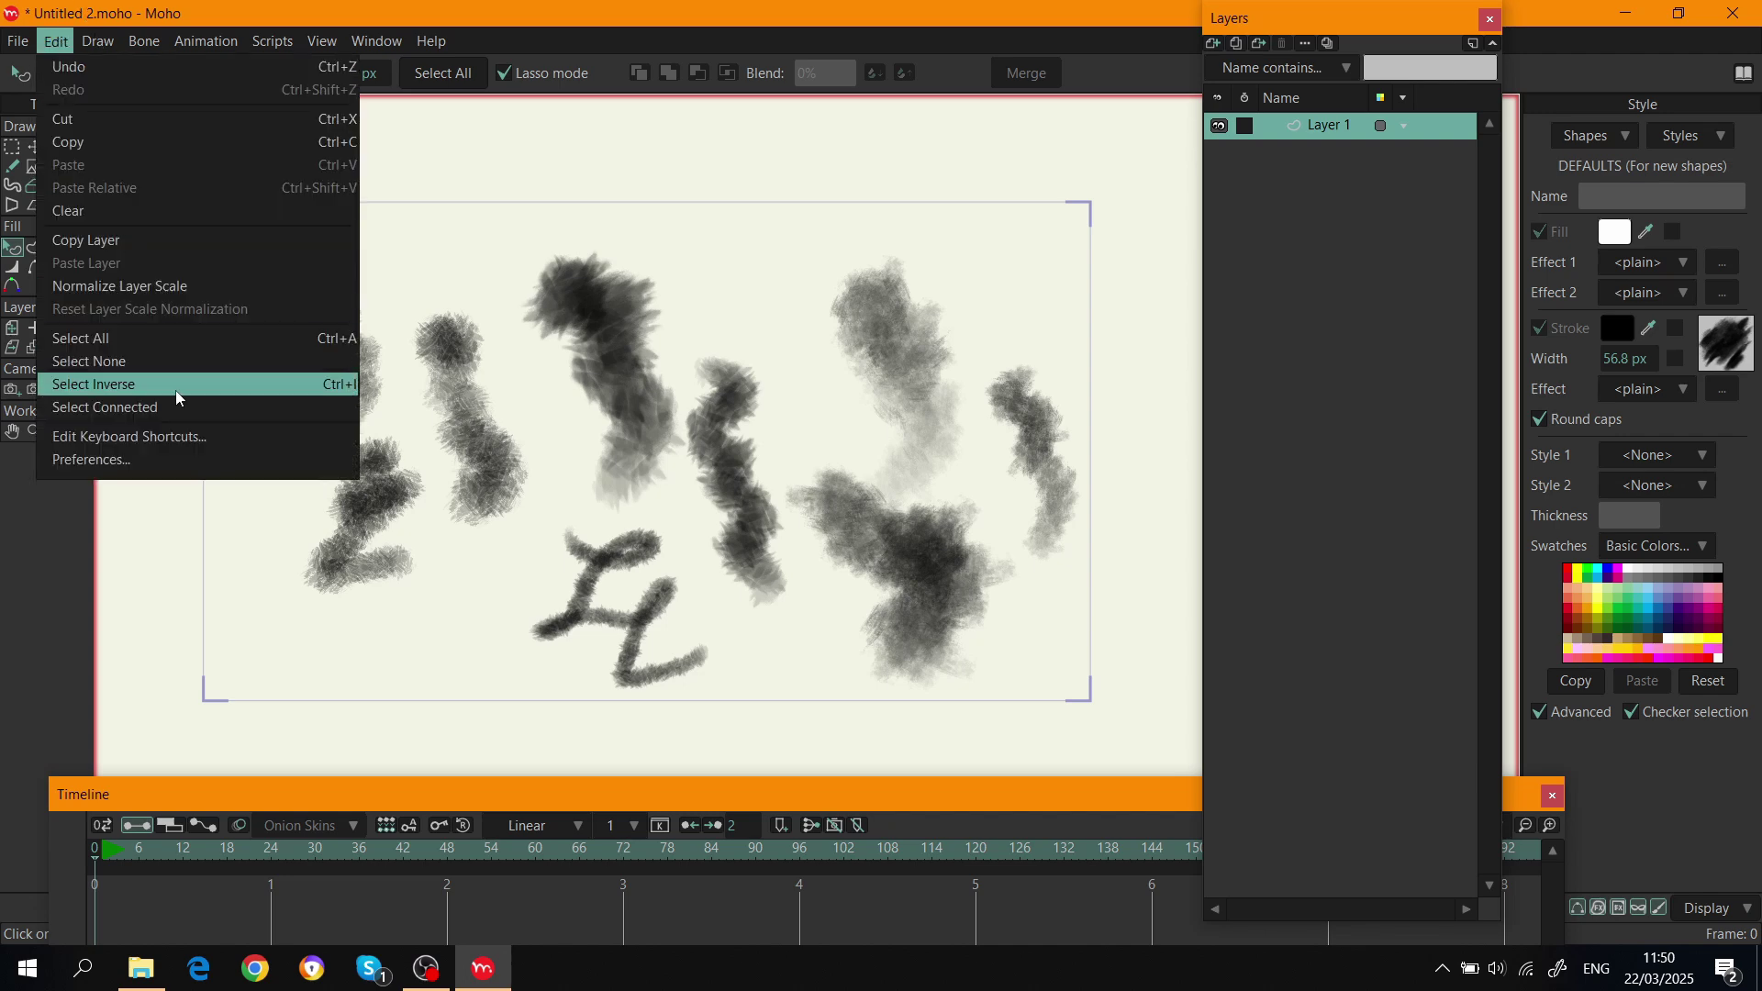
left_click(141, 467)
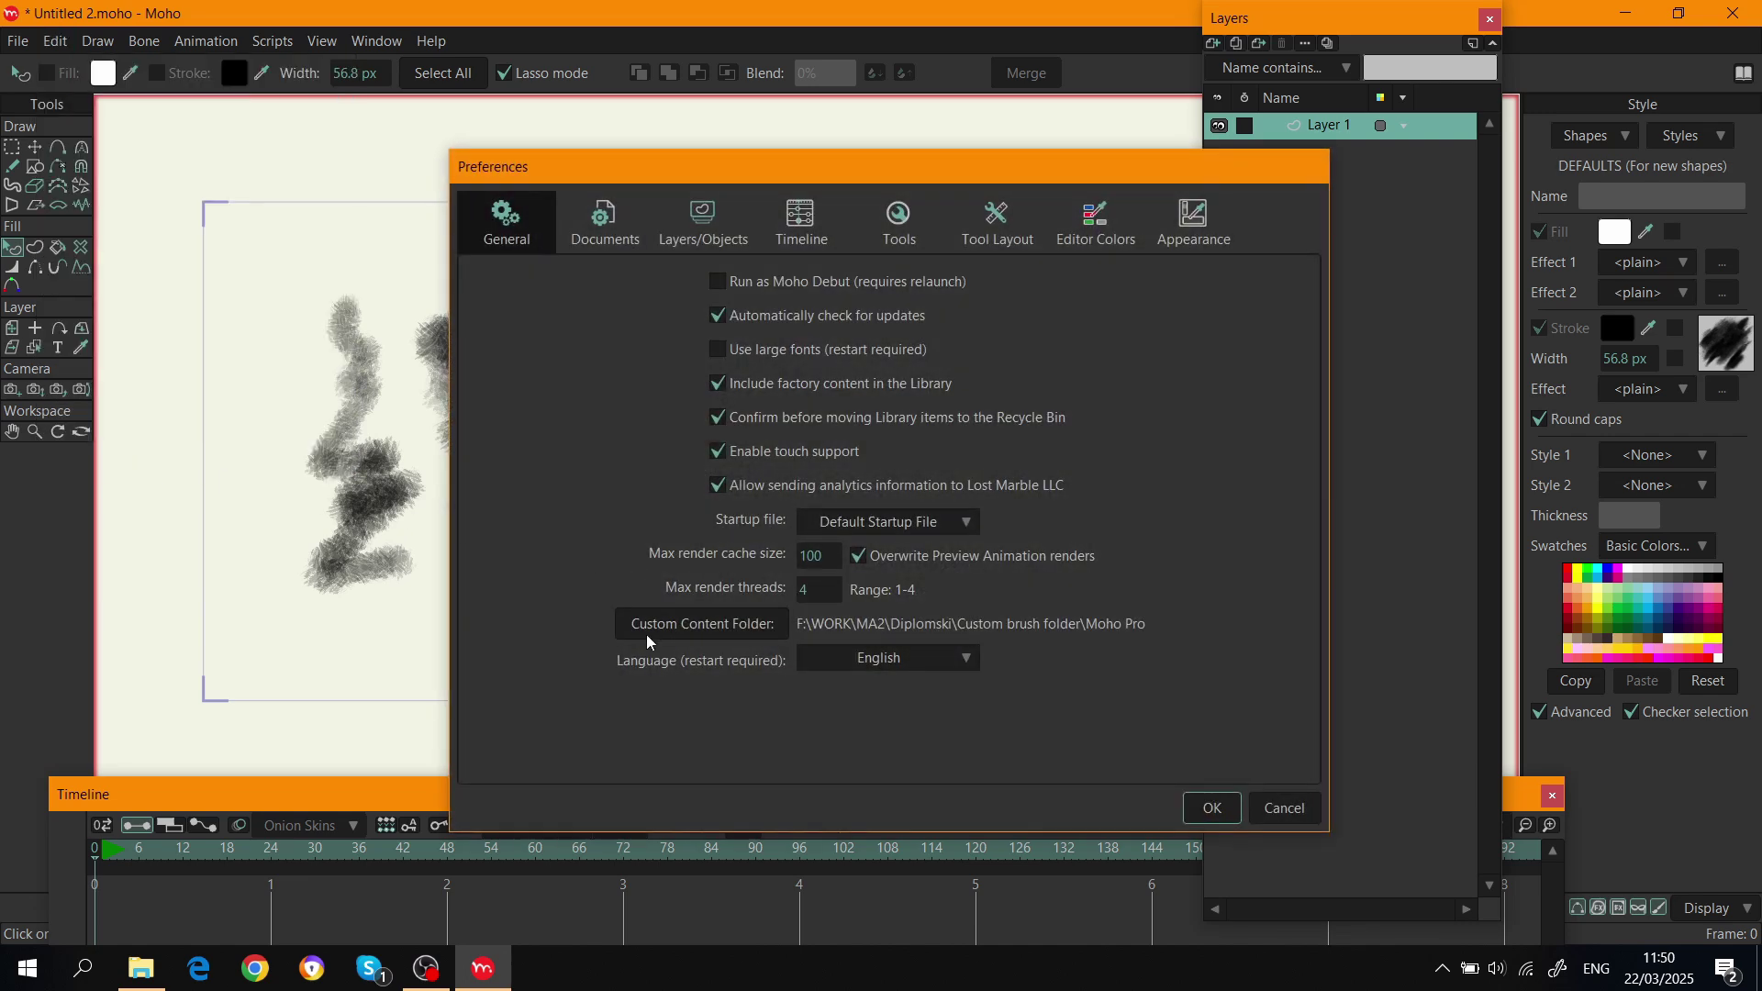
left_click(739, 622)
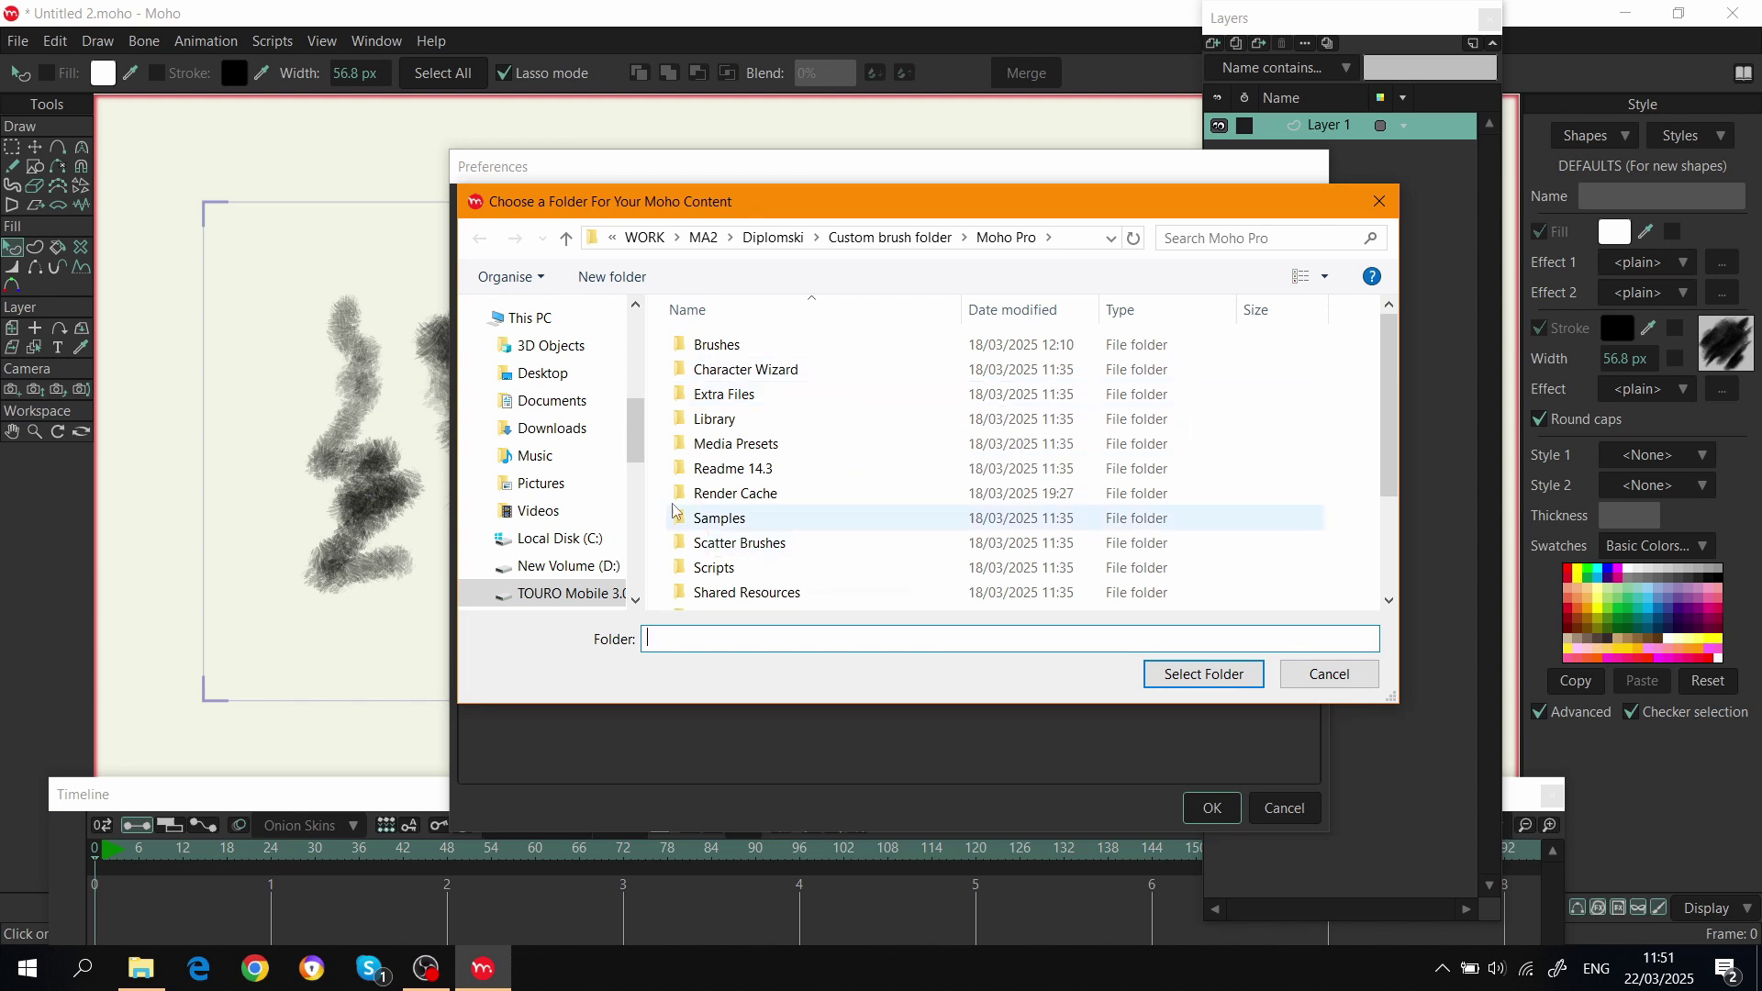
left_click_drag(639, 433, 638, 450)
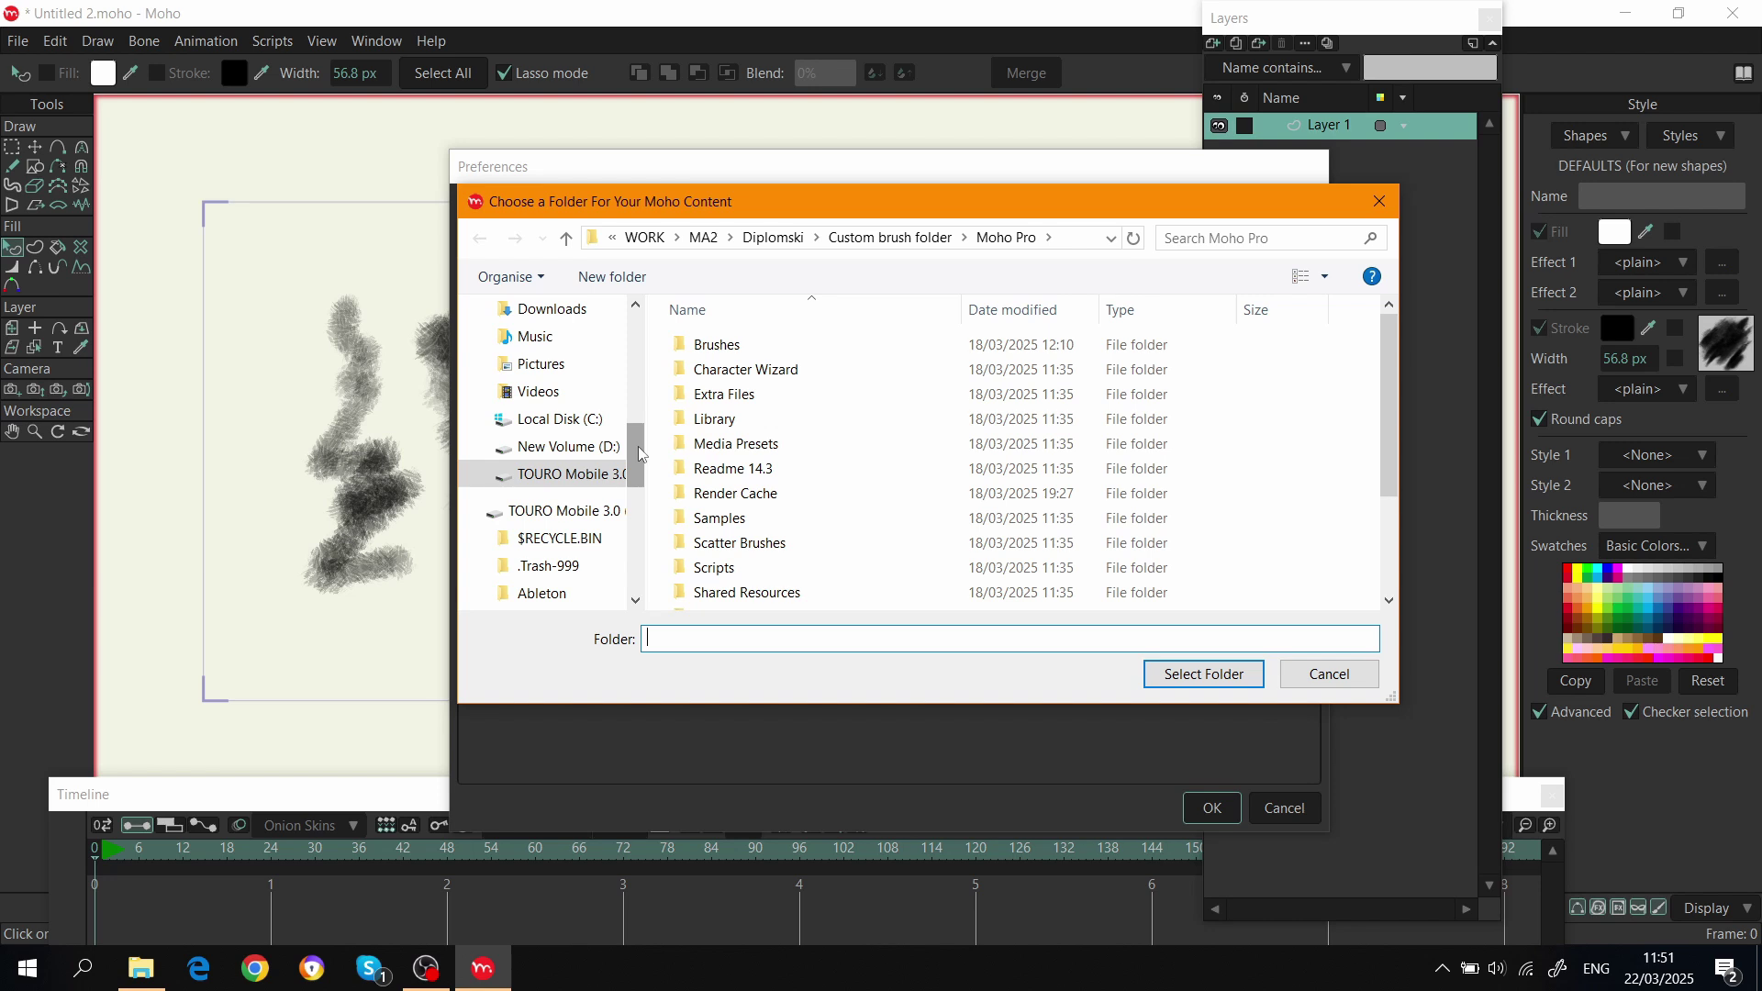
left_click_drag(638, 453, 633, 310)
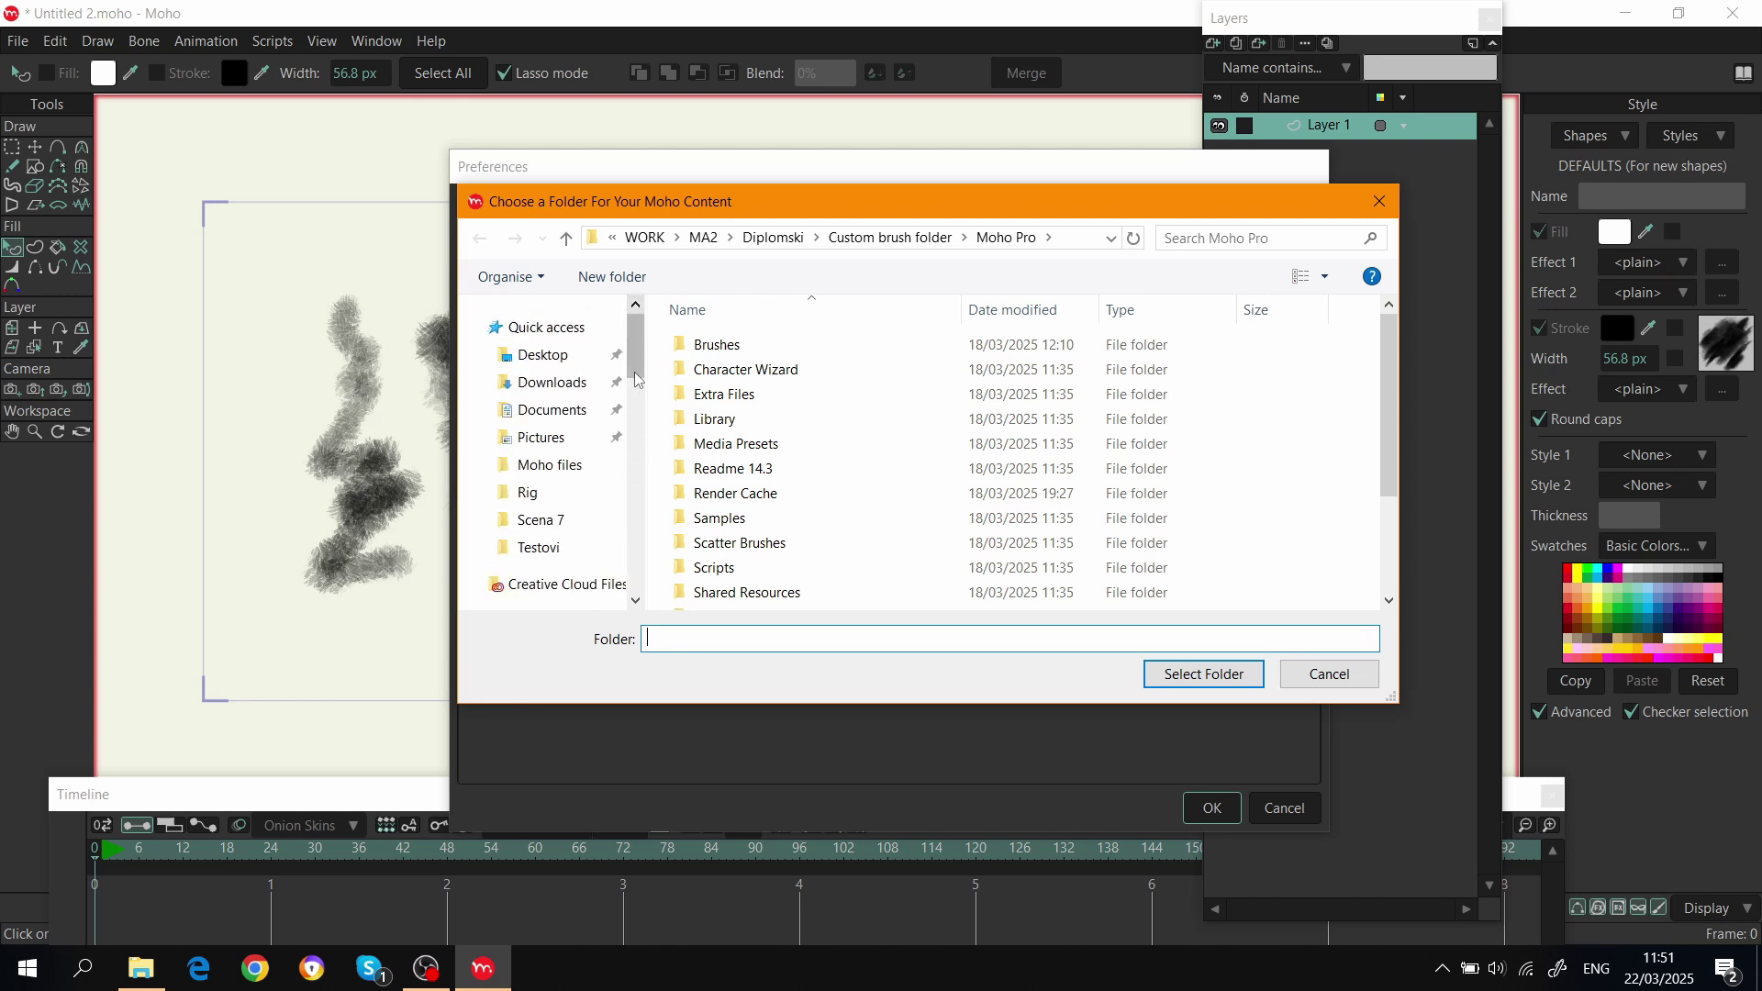
left_click_drag(635, 371, 654, 332)
left_click(920, 239)
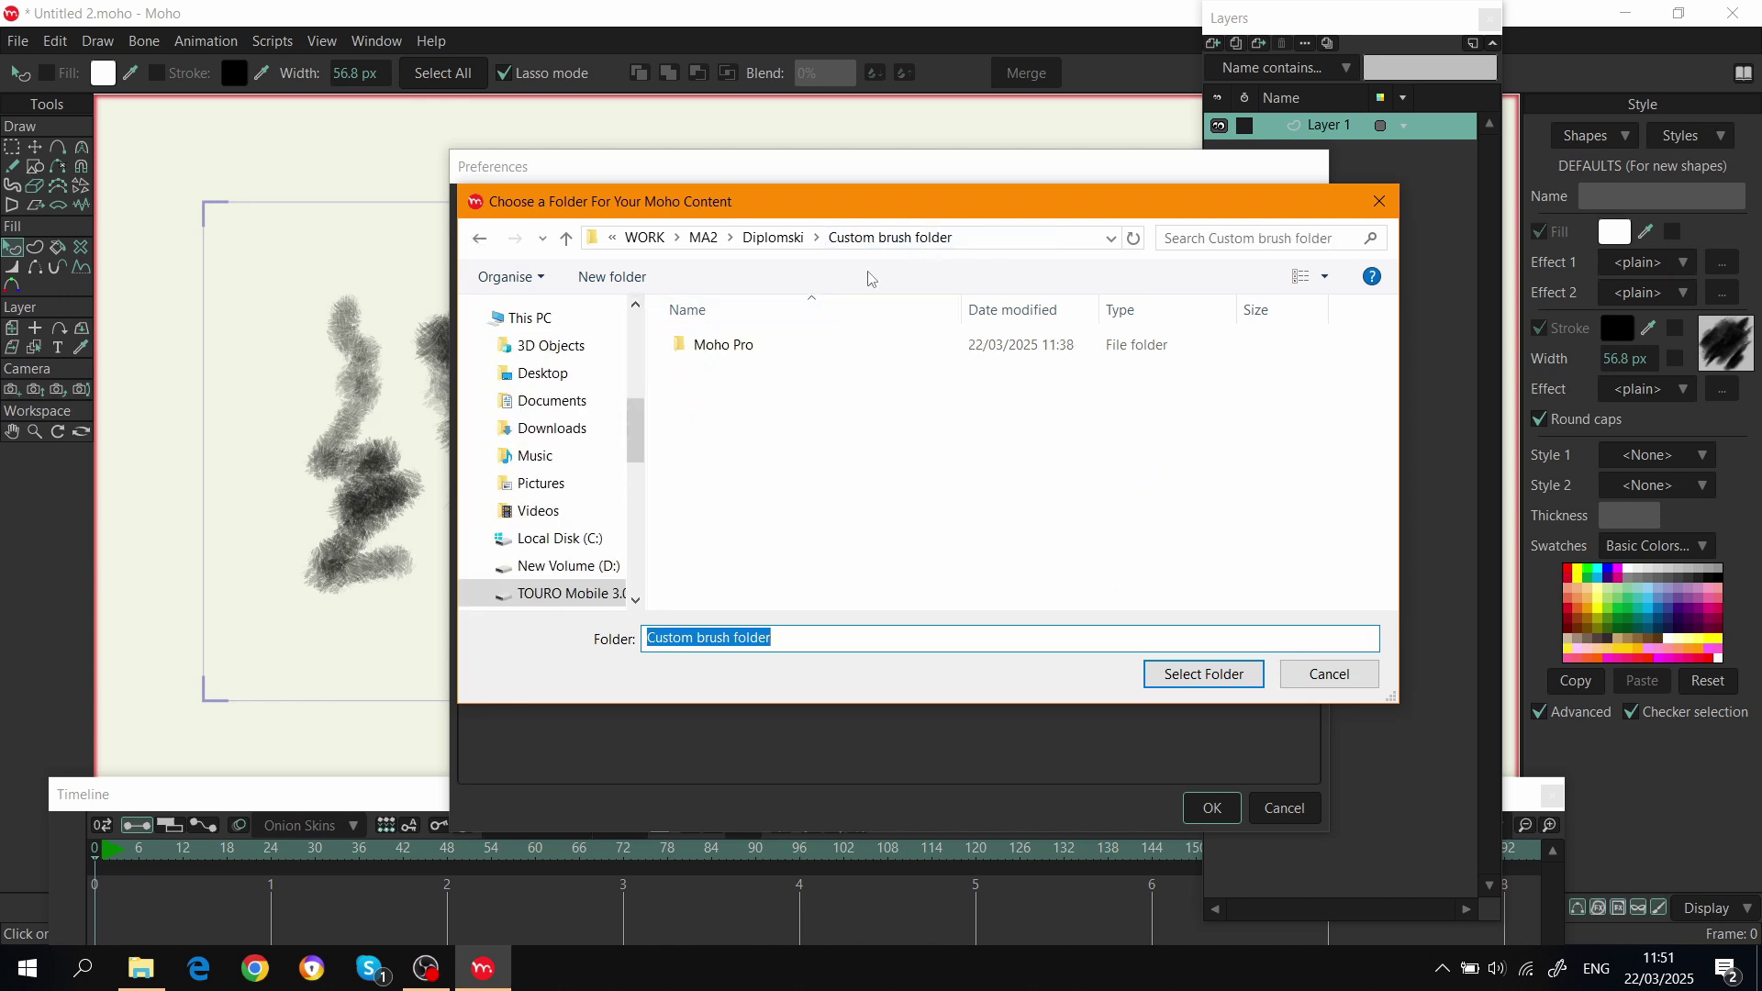
double_click(759, 356)
double_click(760, 353)
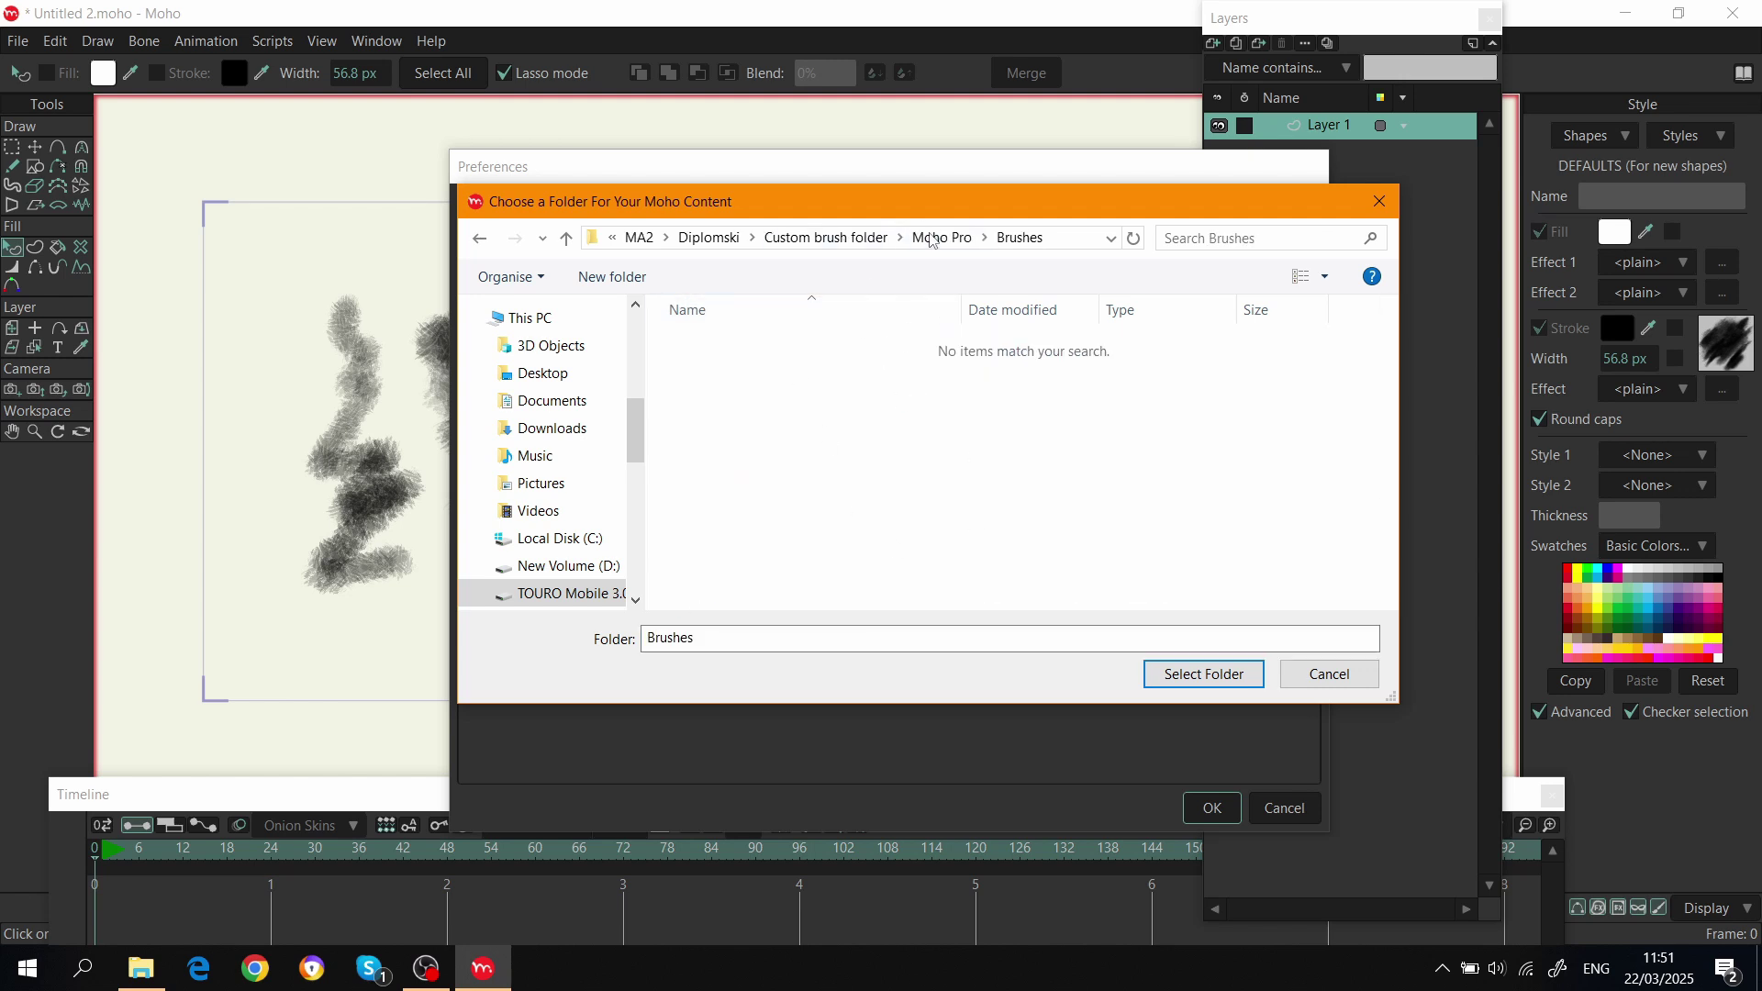
left_click(927, 237)
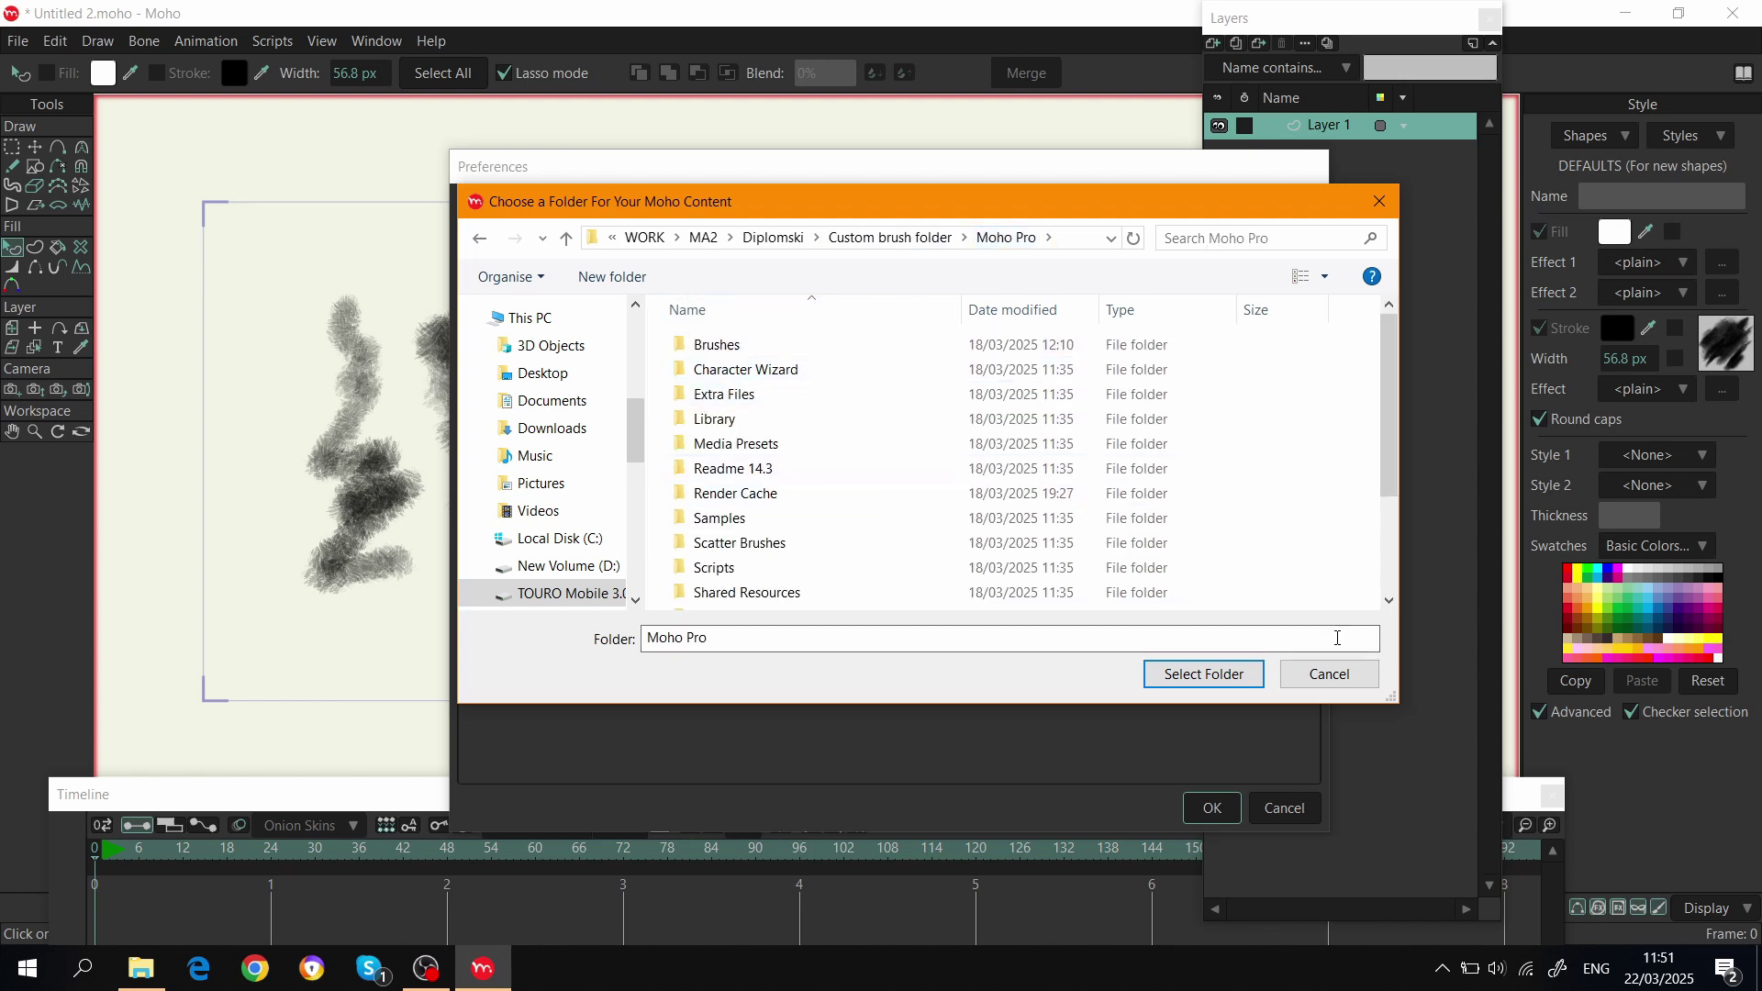
left_click(1301, 679)
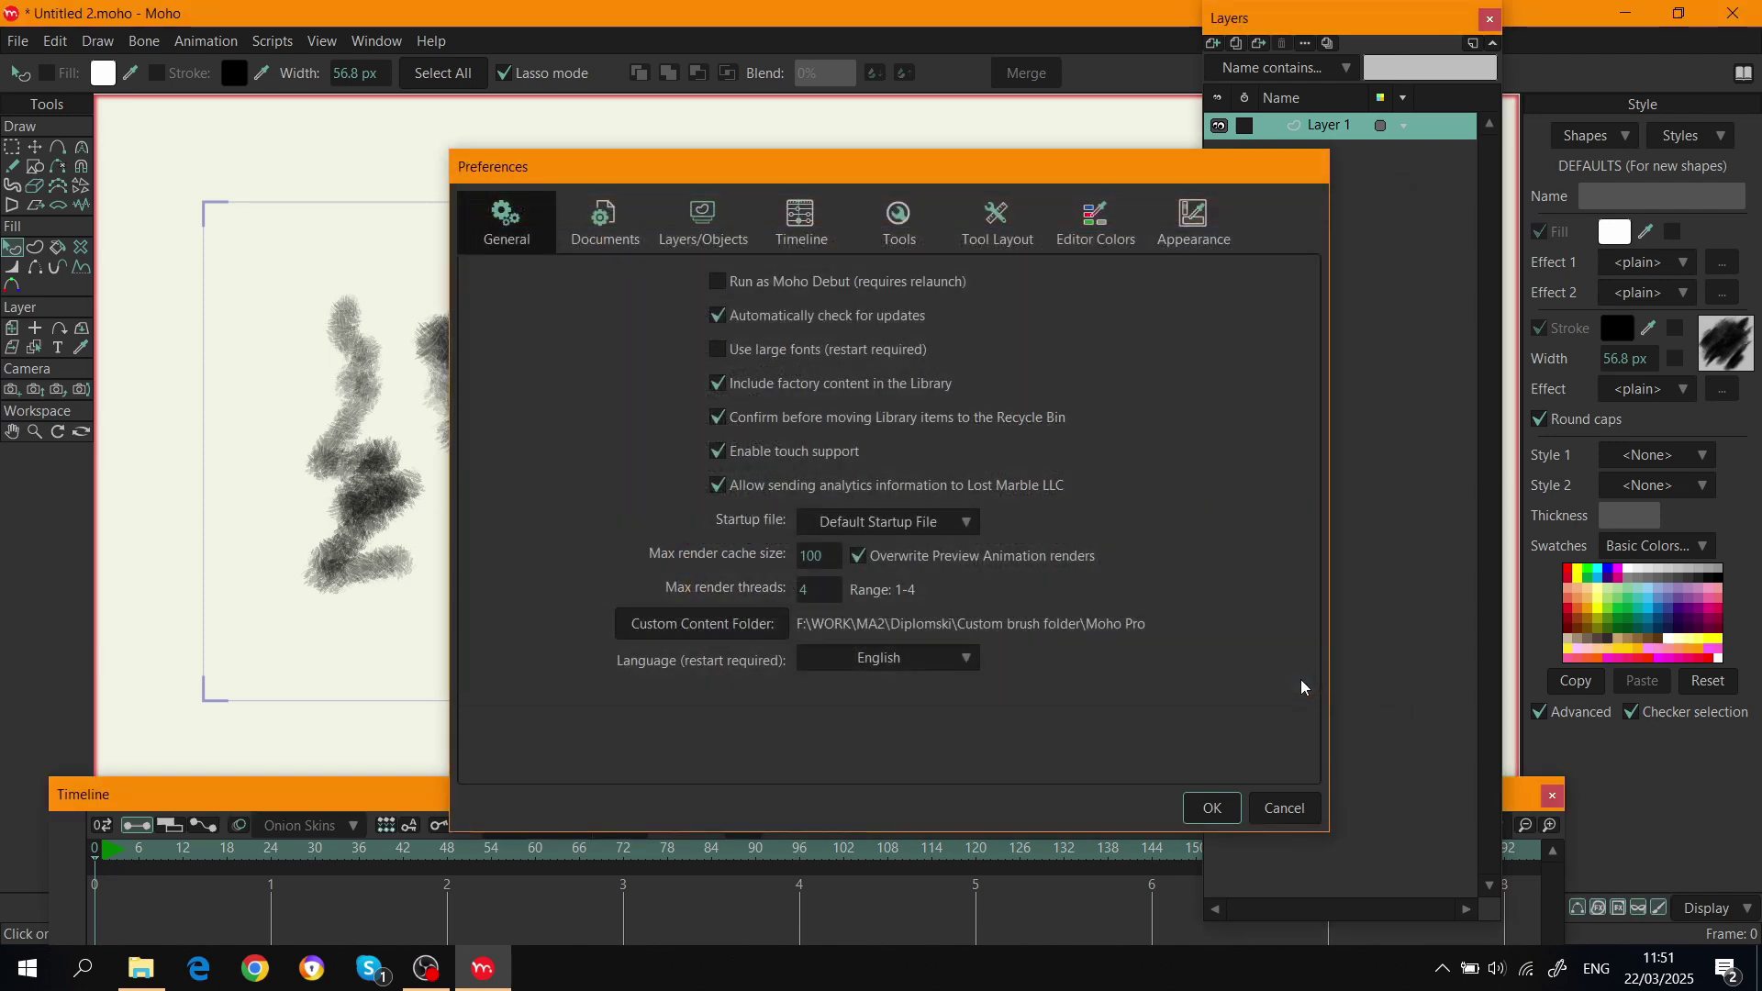
left_click(1206, 808)
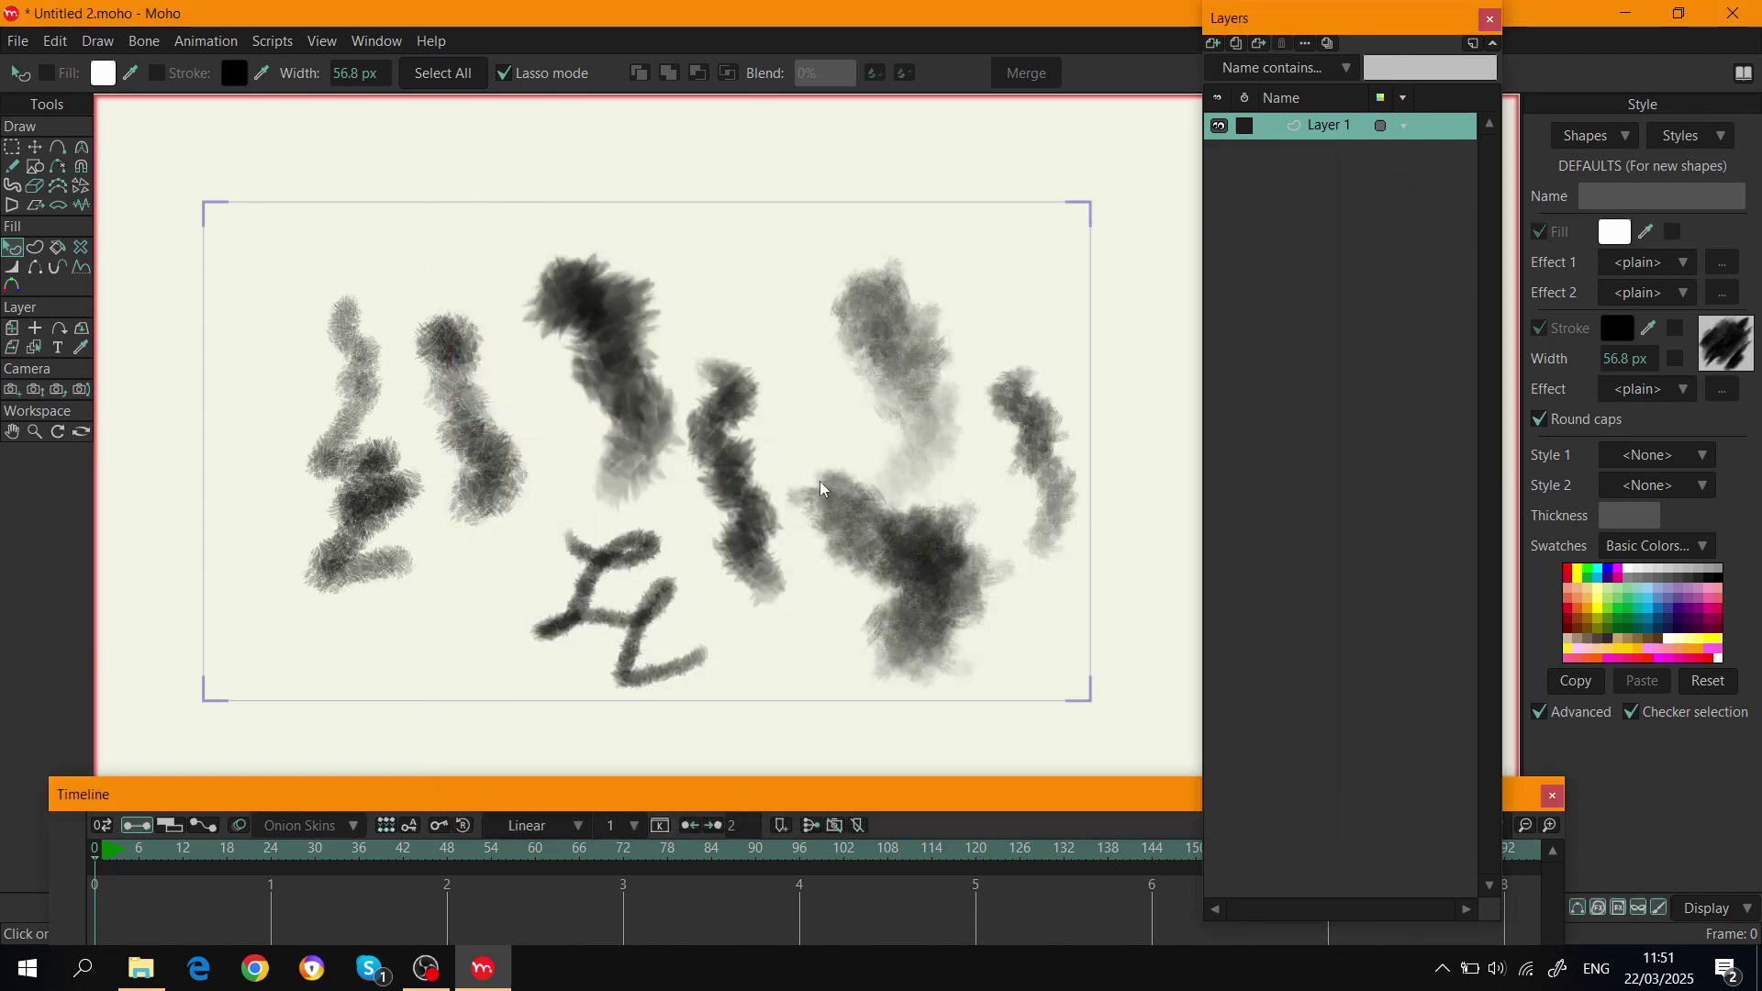
Search Windows for 'kri' to find and launch Krita.
left_click(83, 978)
type("kri")
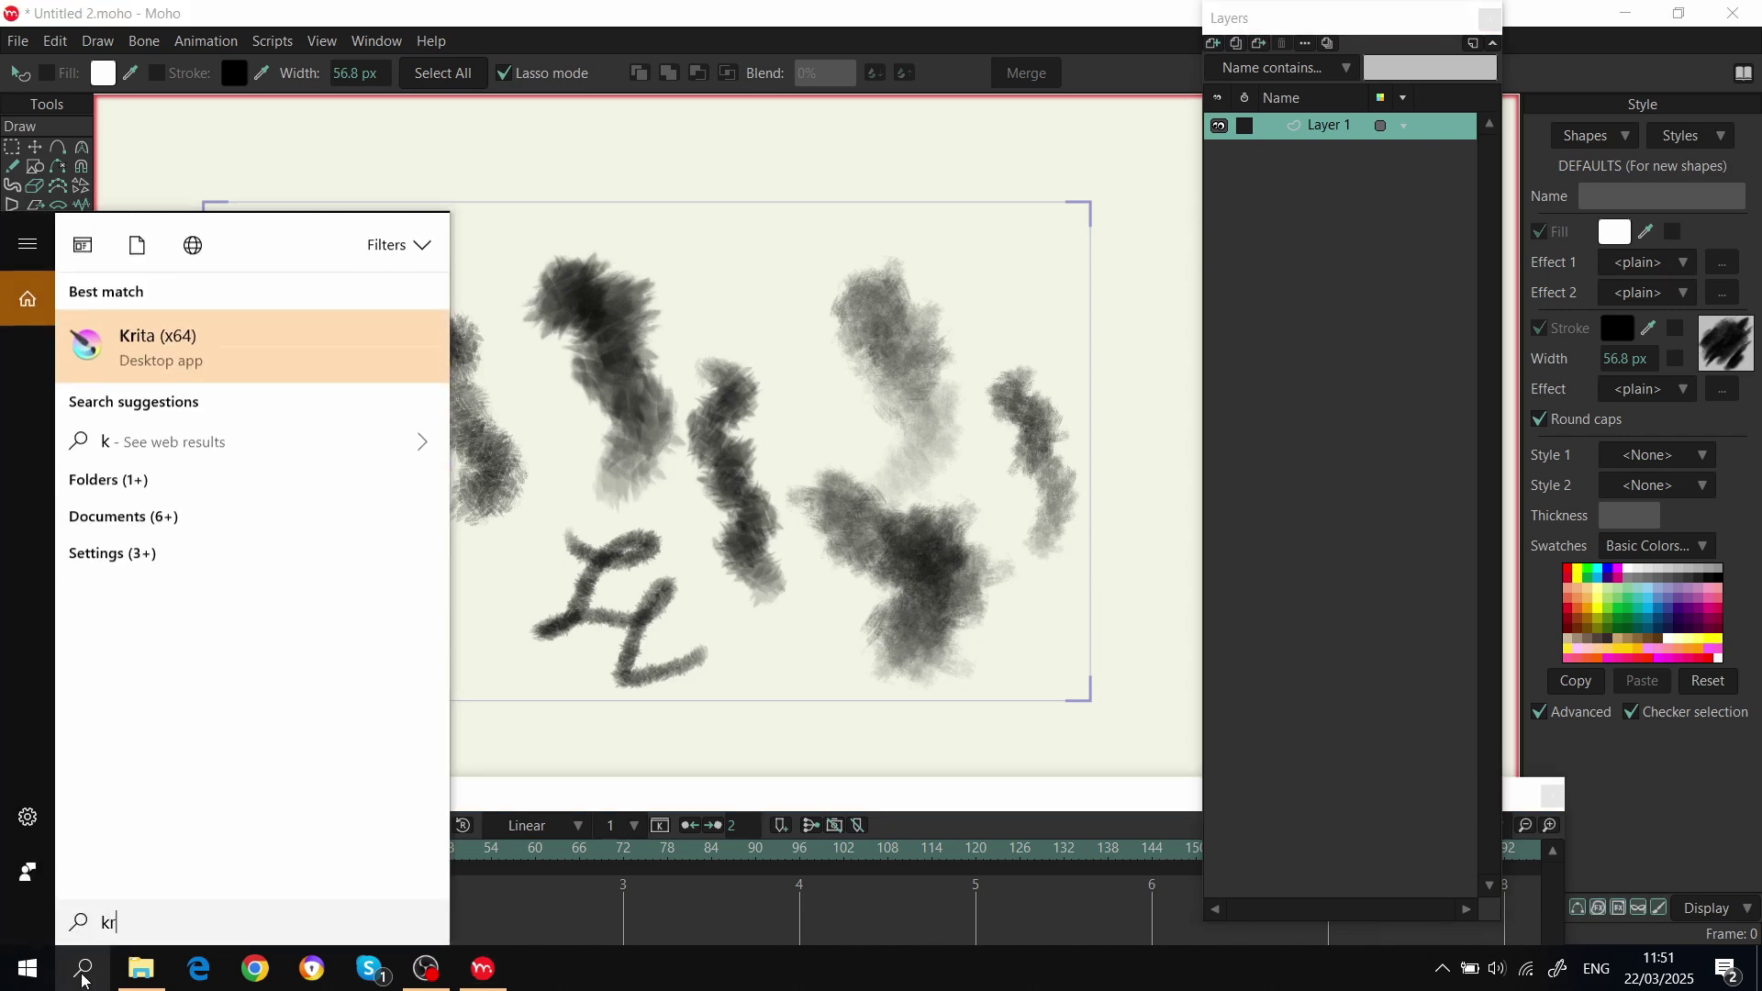
left_click(82, 979)
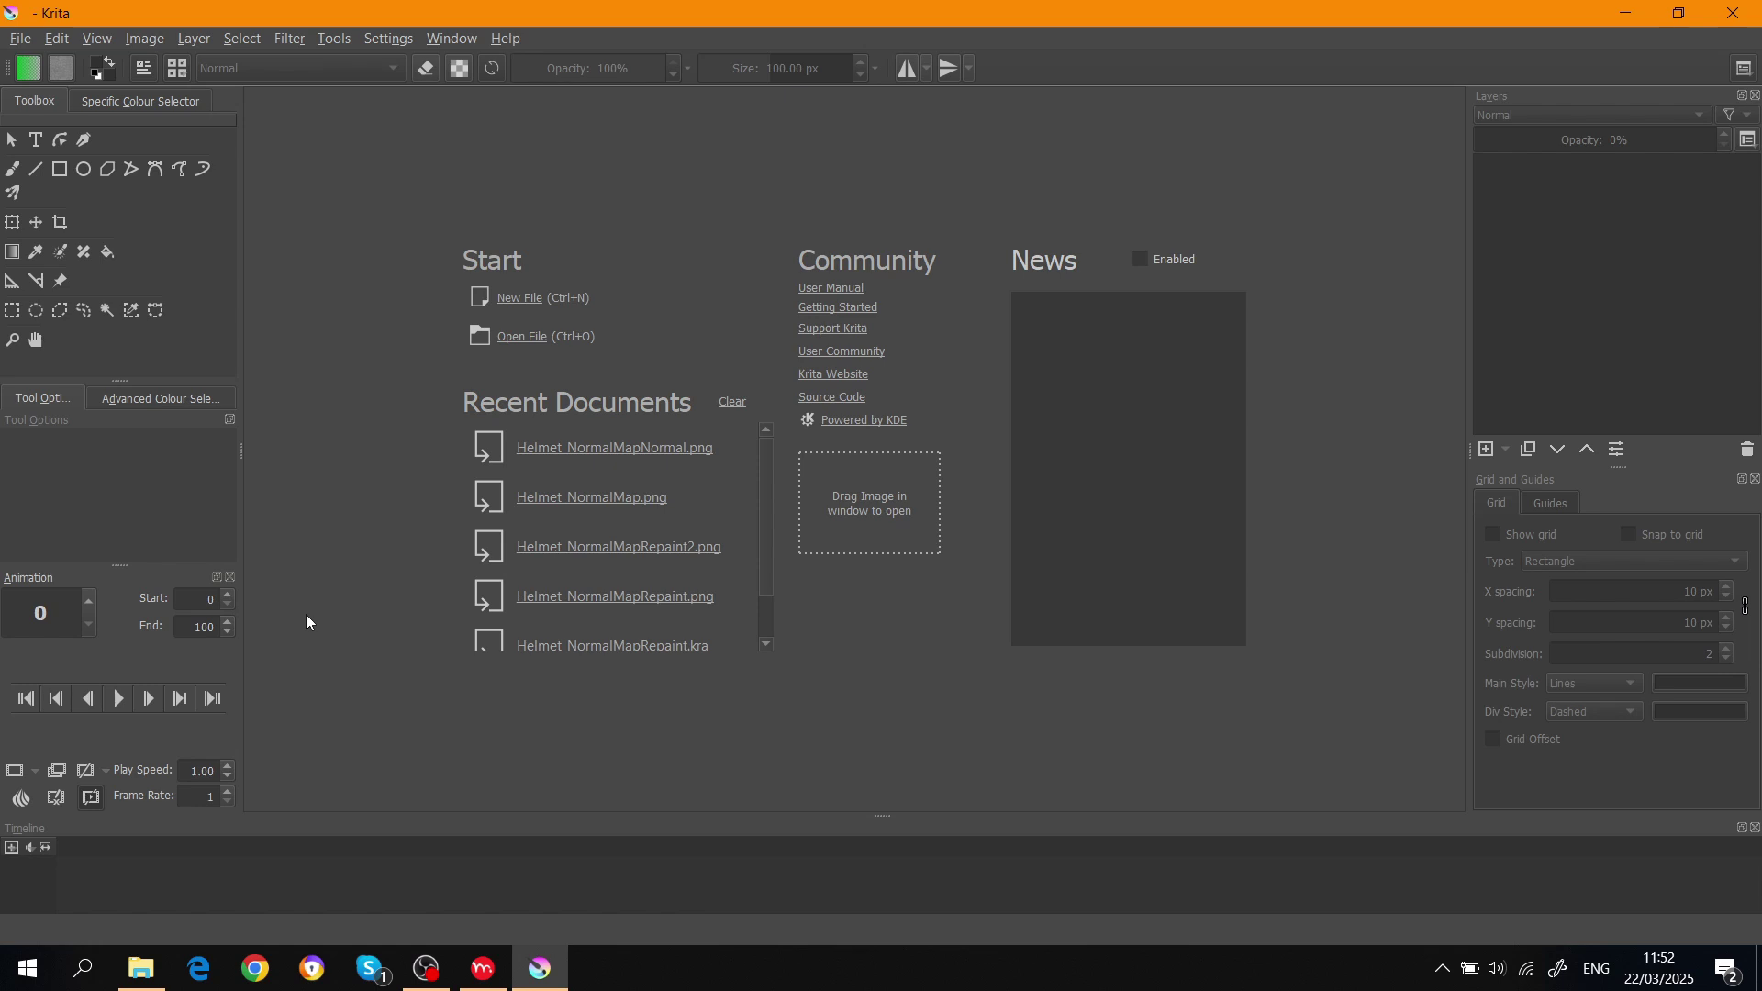
Create a Krita document with width 720 px, height 720 px, at 300 ppi.
left_click(515, 299)
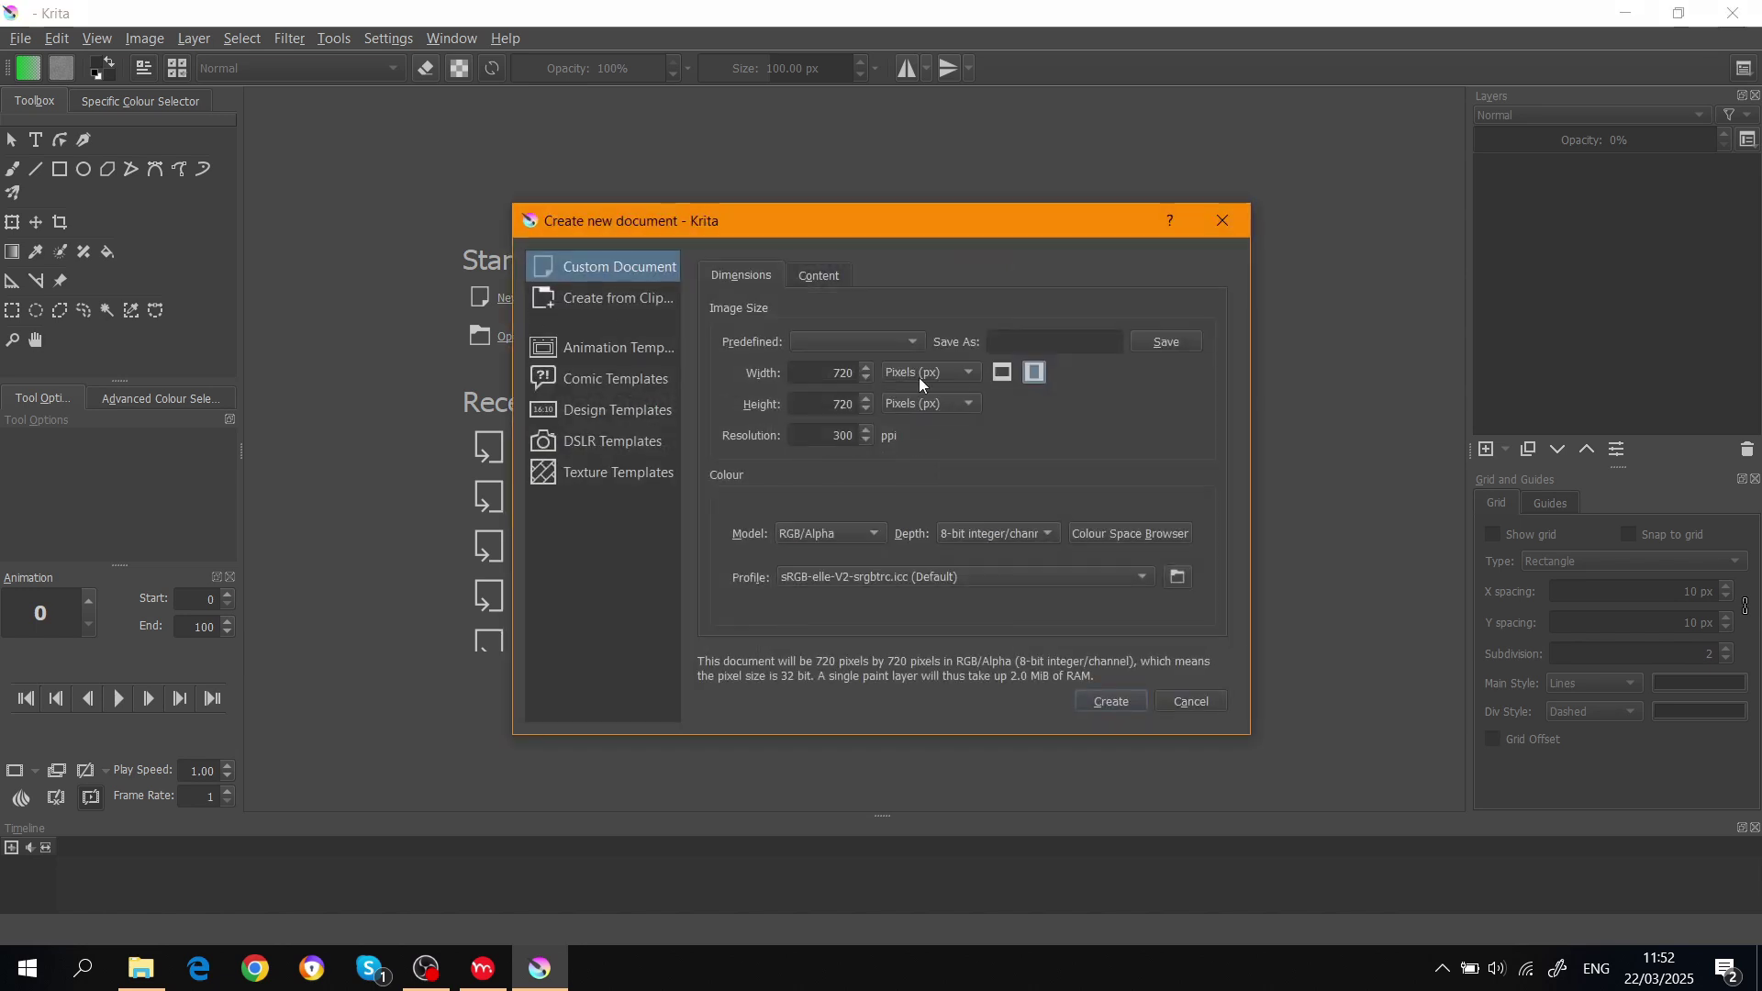
left_click(832, 370)
left_click(847, 403)
left_click(1109, 705)
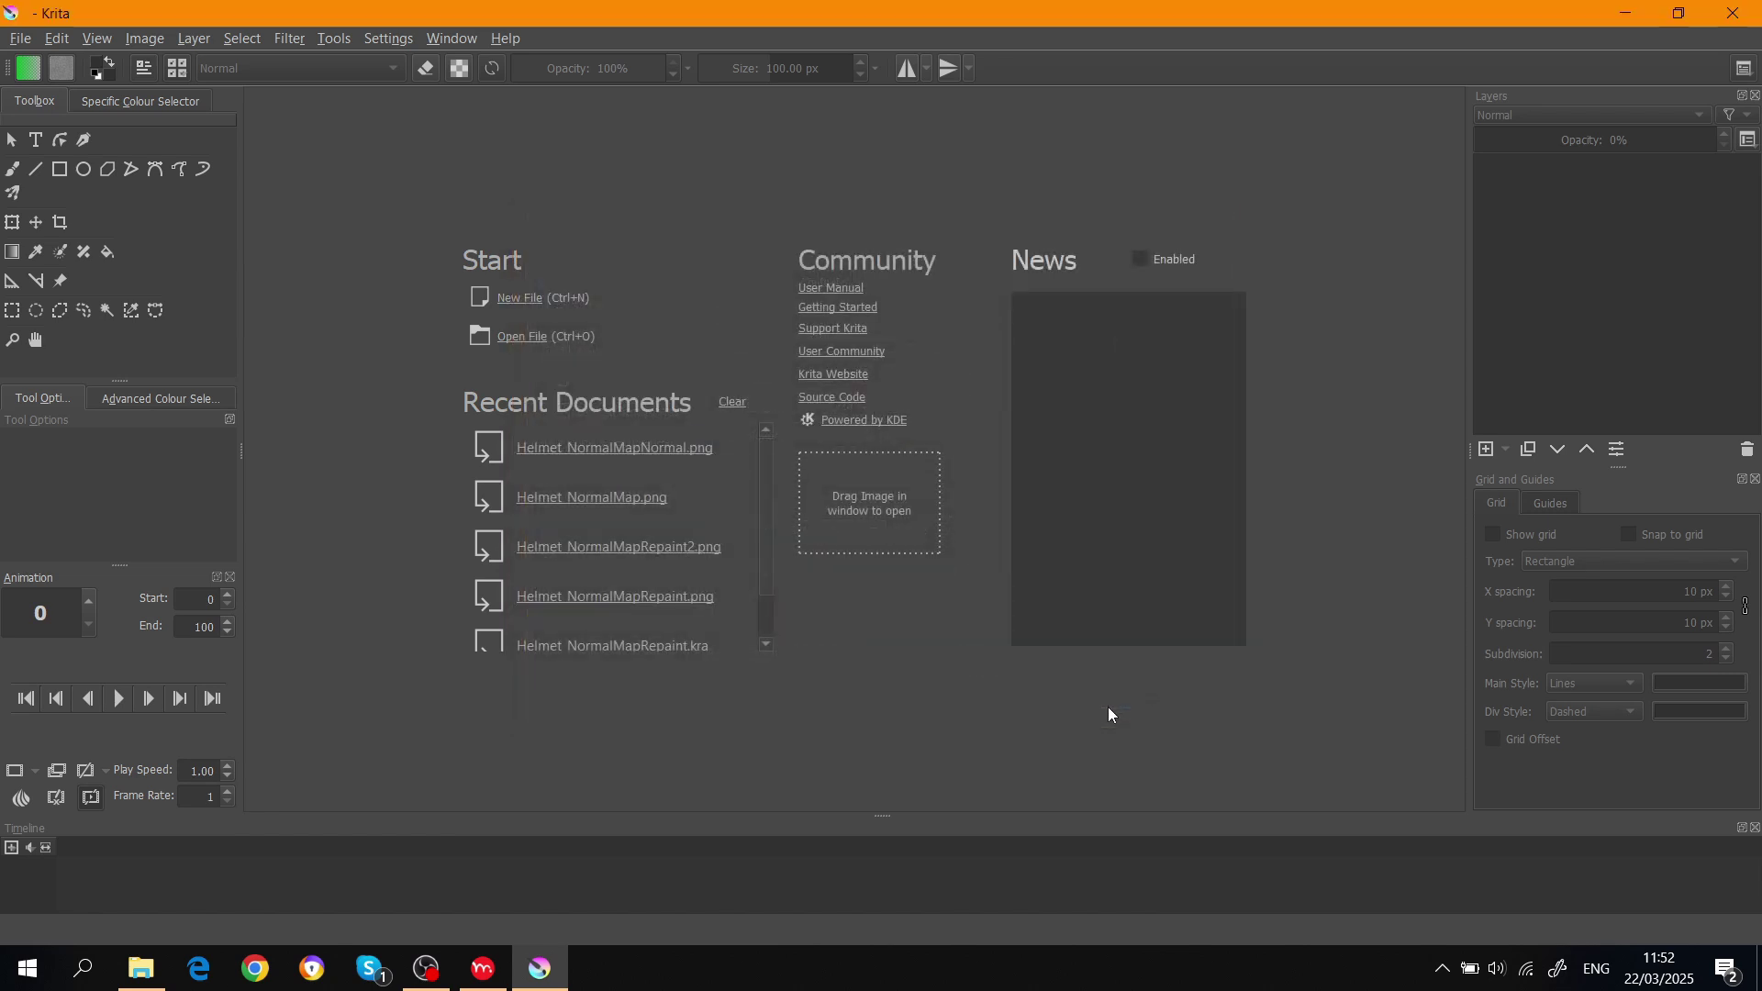
Show the canvas at actual size and pick the Ink-8 Sumi-e brush preset.
key("minus")
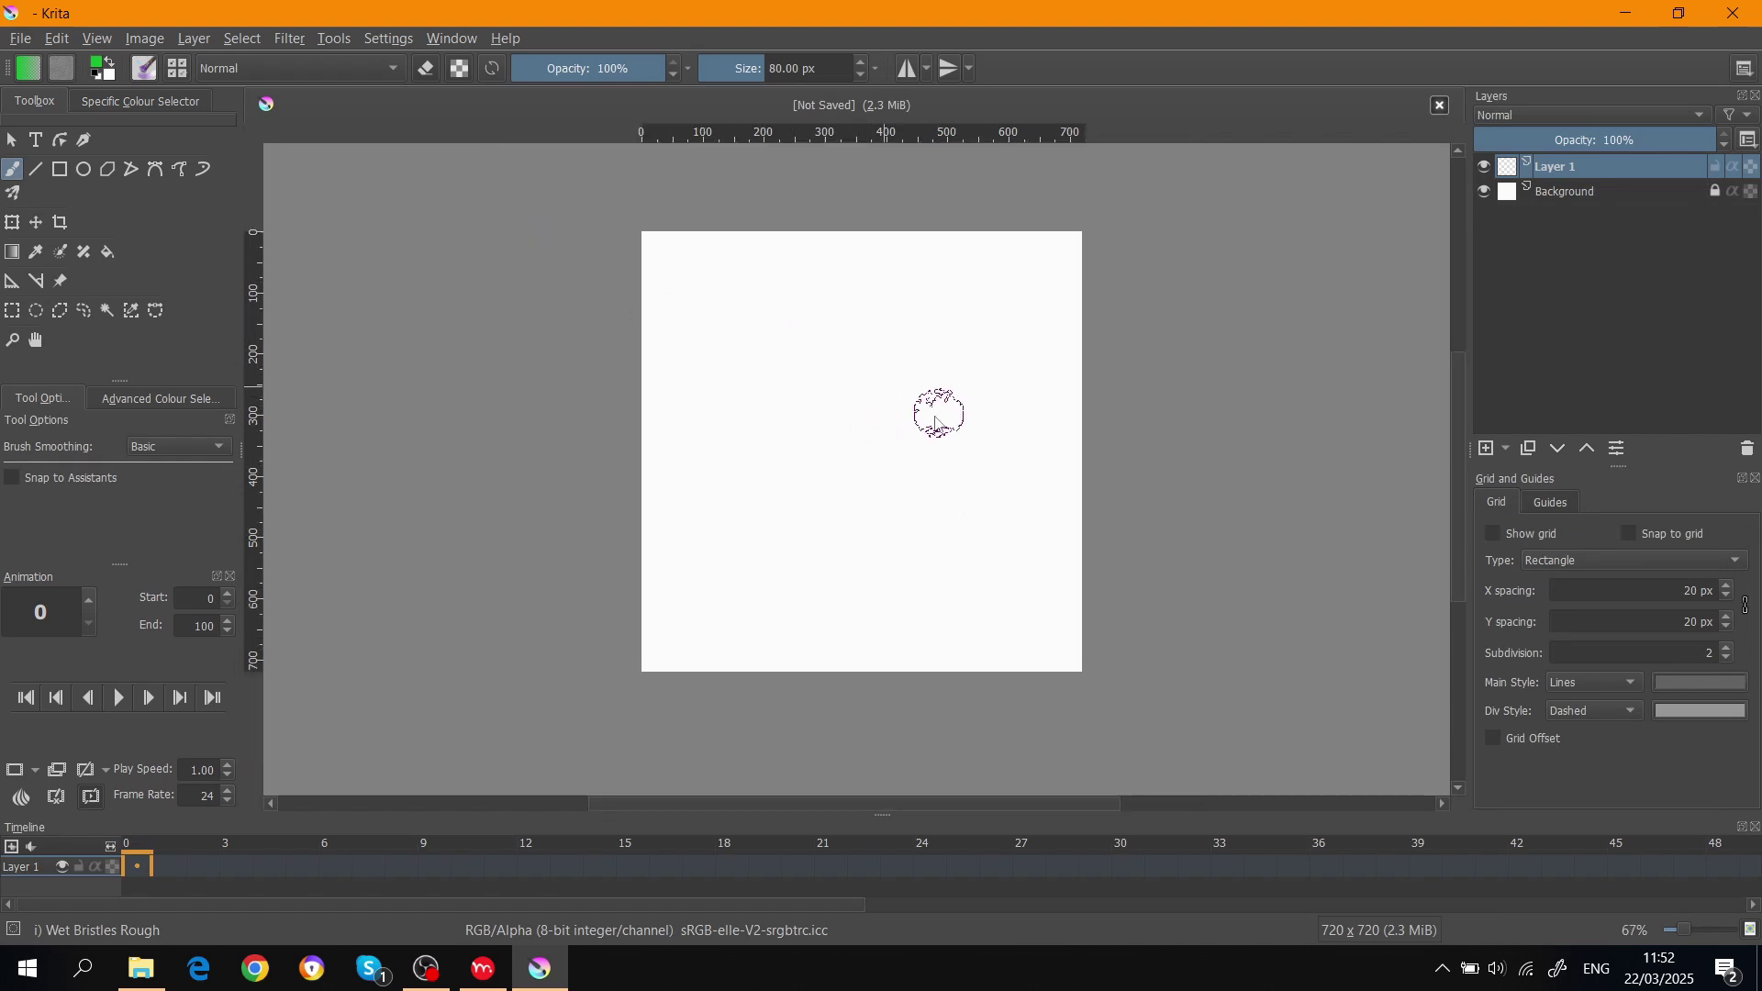
key("1")
right_click(932, 415)
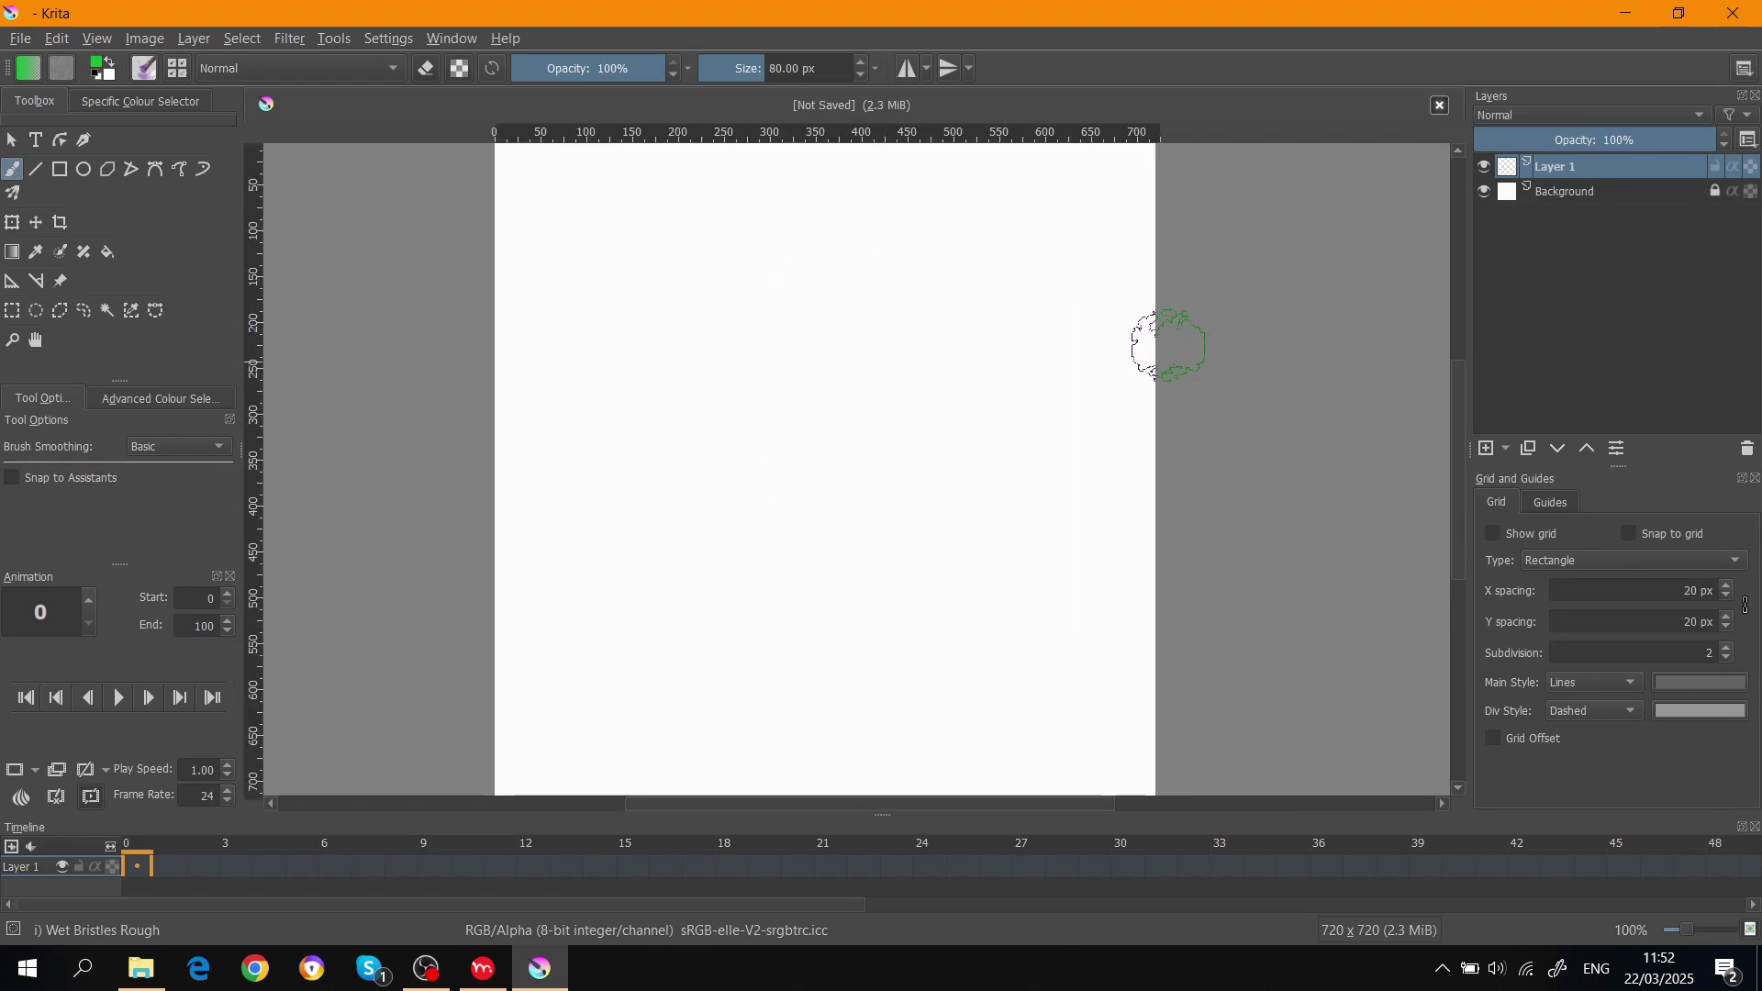
left_click(177, 69)
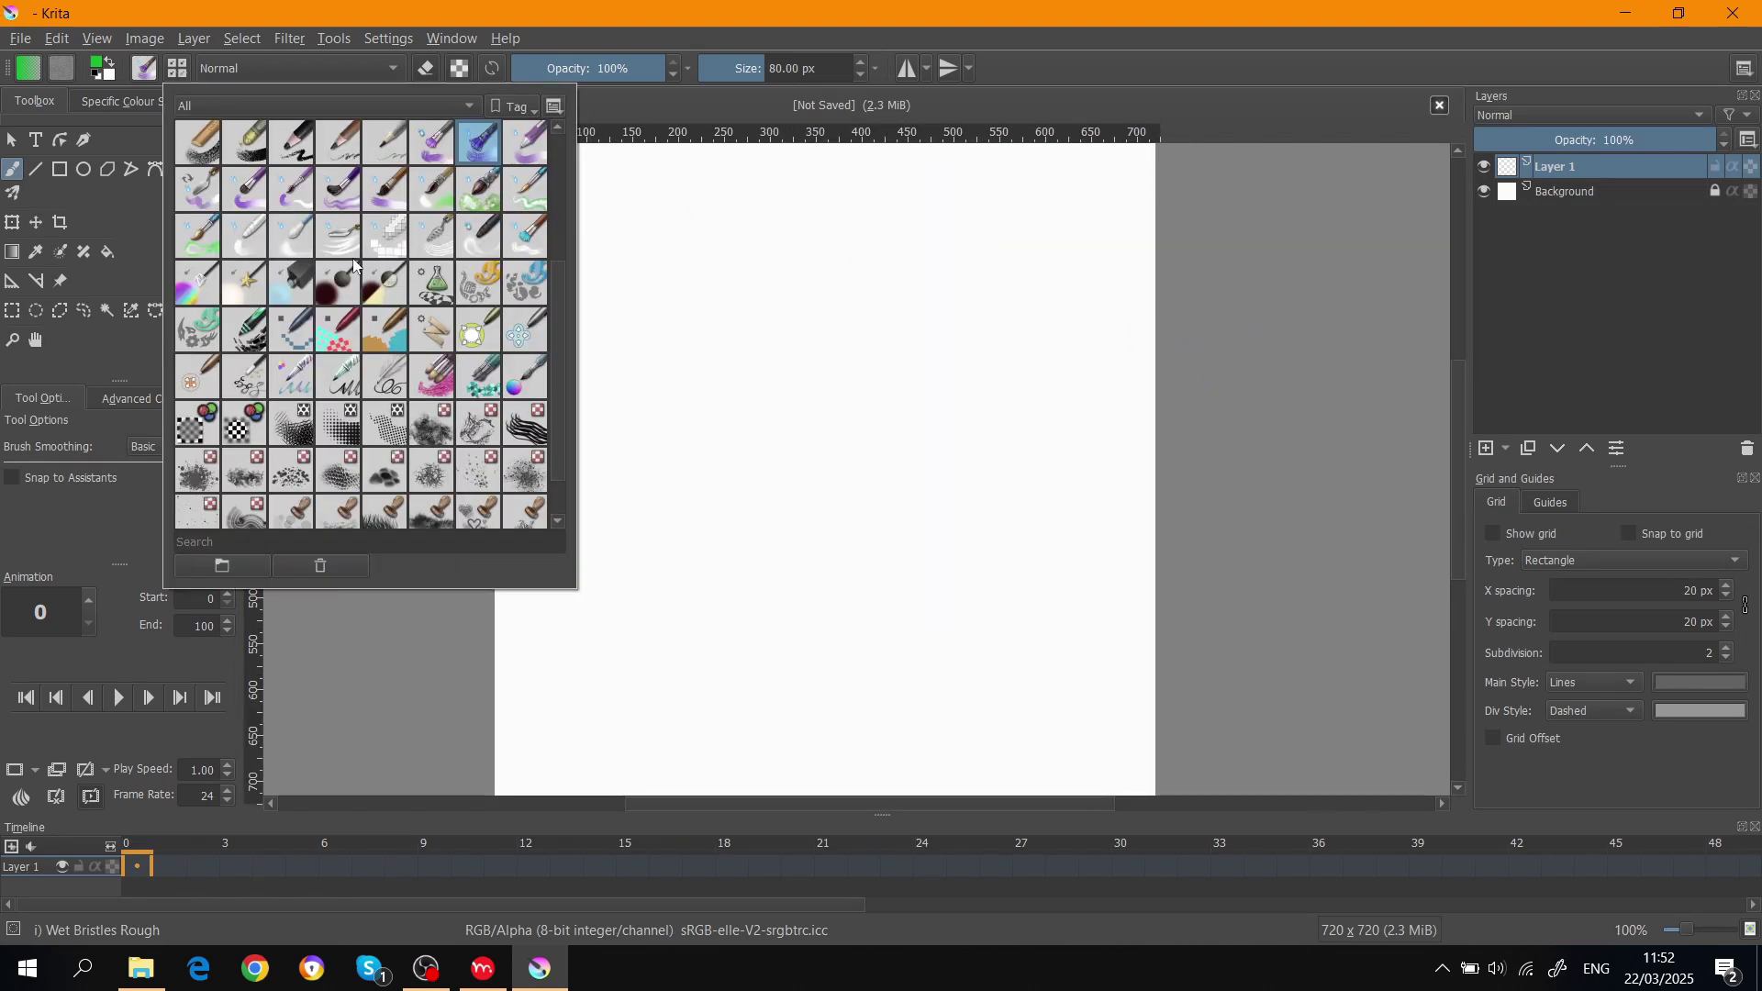
scroll(354, 265, "up", 2)
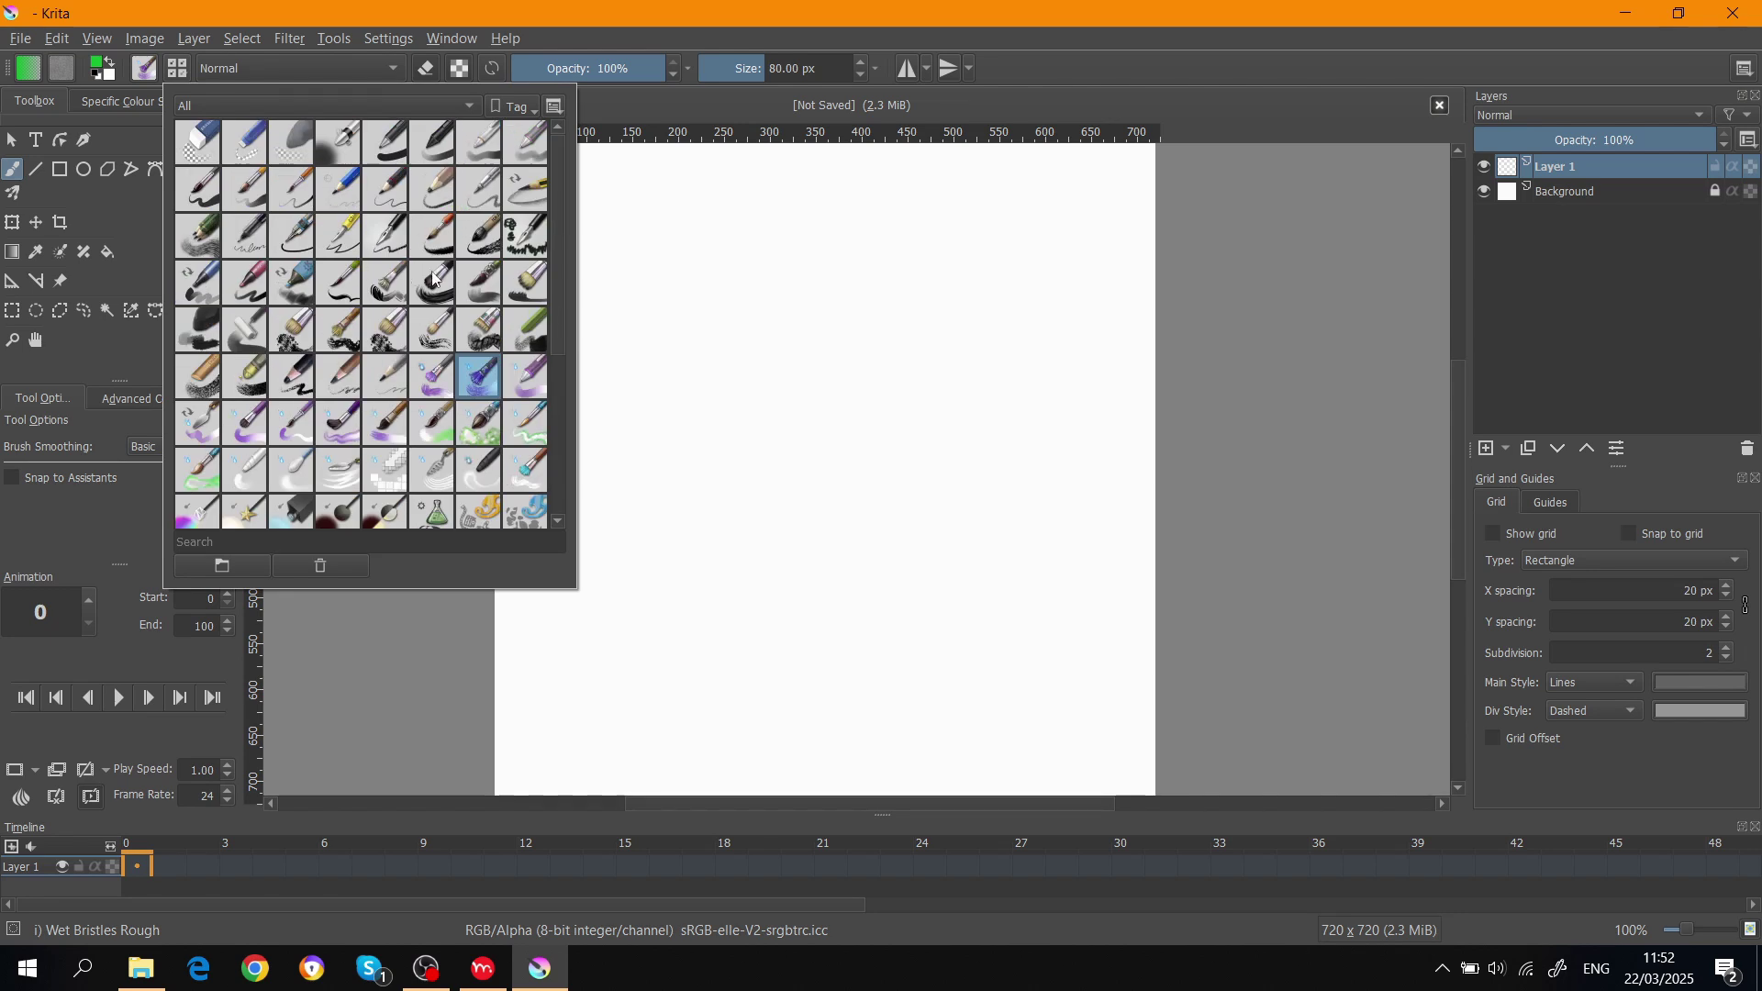
left_click(482, 238)
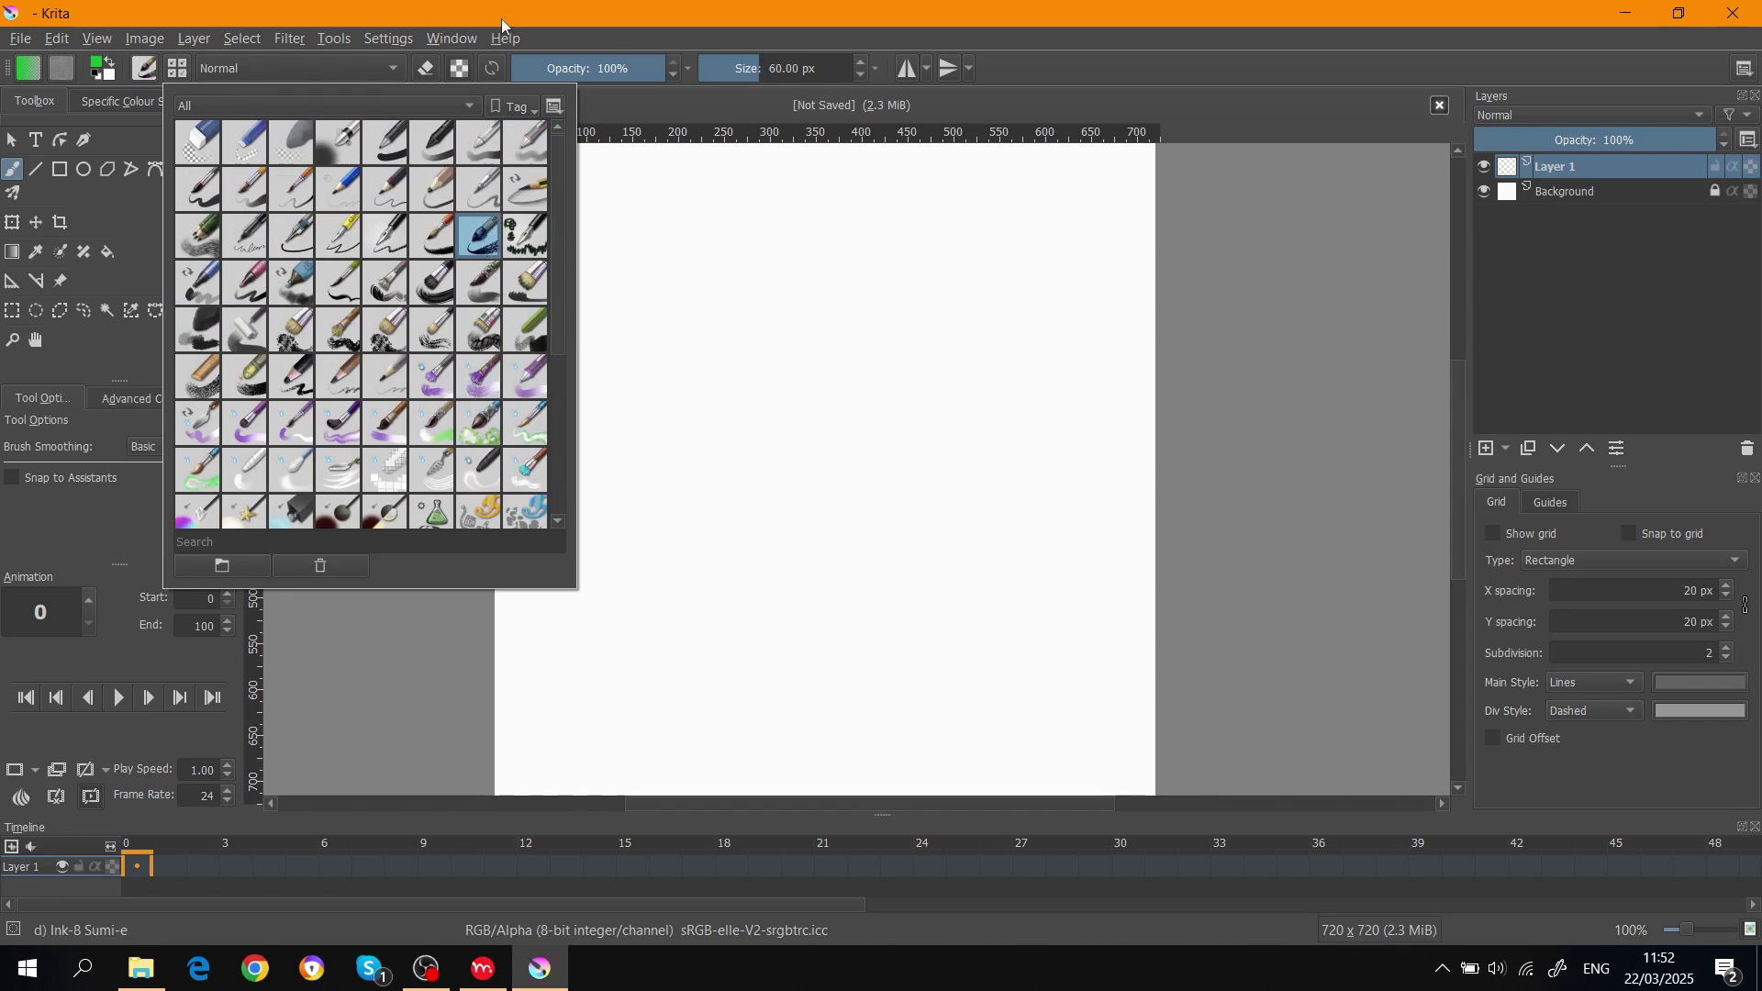
left_click(413, 166)
Enlarge the brush to 83 px, reset colours to black, and paint large bristle strokes.
left_click_drag(592, 170, 617, 200)
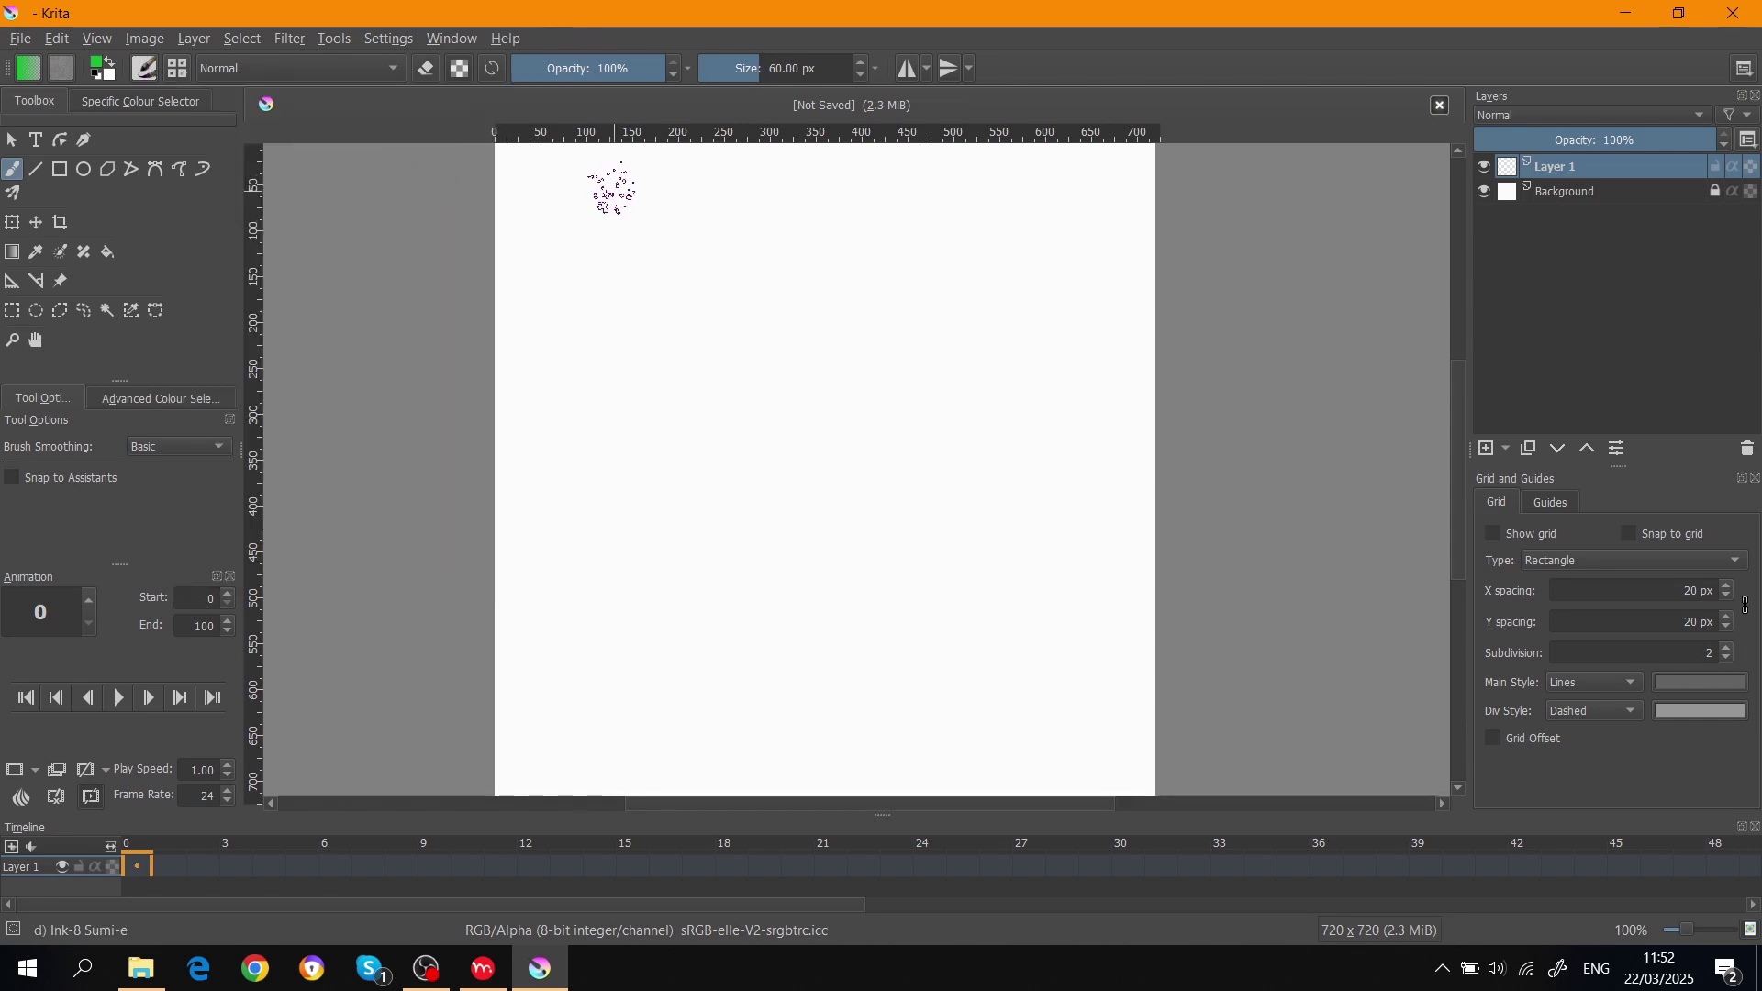
key("bracketright")
left_click_drag(873, 267, 837, 464)
key("ctrl+z")
left_click(95, 76)
left_click_drag(786, 287, 747, 596)
mouse_move(918, 367)
left_mouse_down()
mouse_move(867, 413)
mouse_move(794, 560)
mouse_move(885, 624)
left_mouse_up()
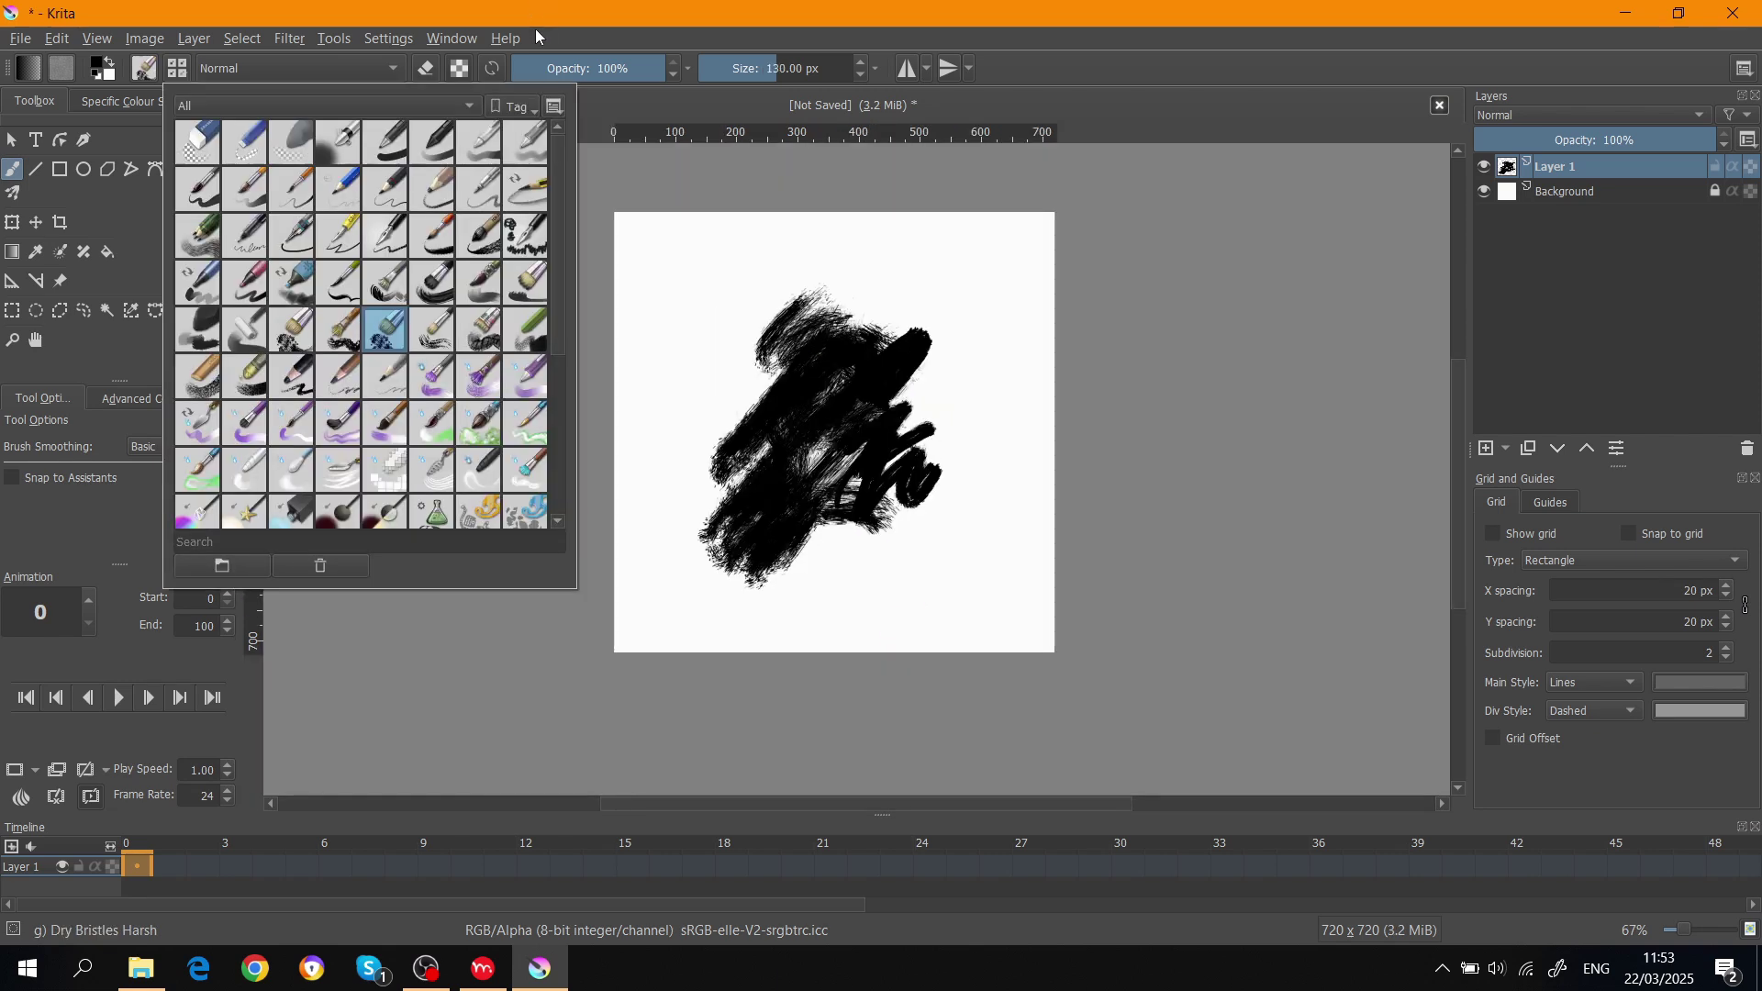
Shrink the brush to about 96 px, add dry-bristle strokes, and leave the view at 66.7%.
left_click(536, 29)
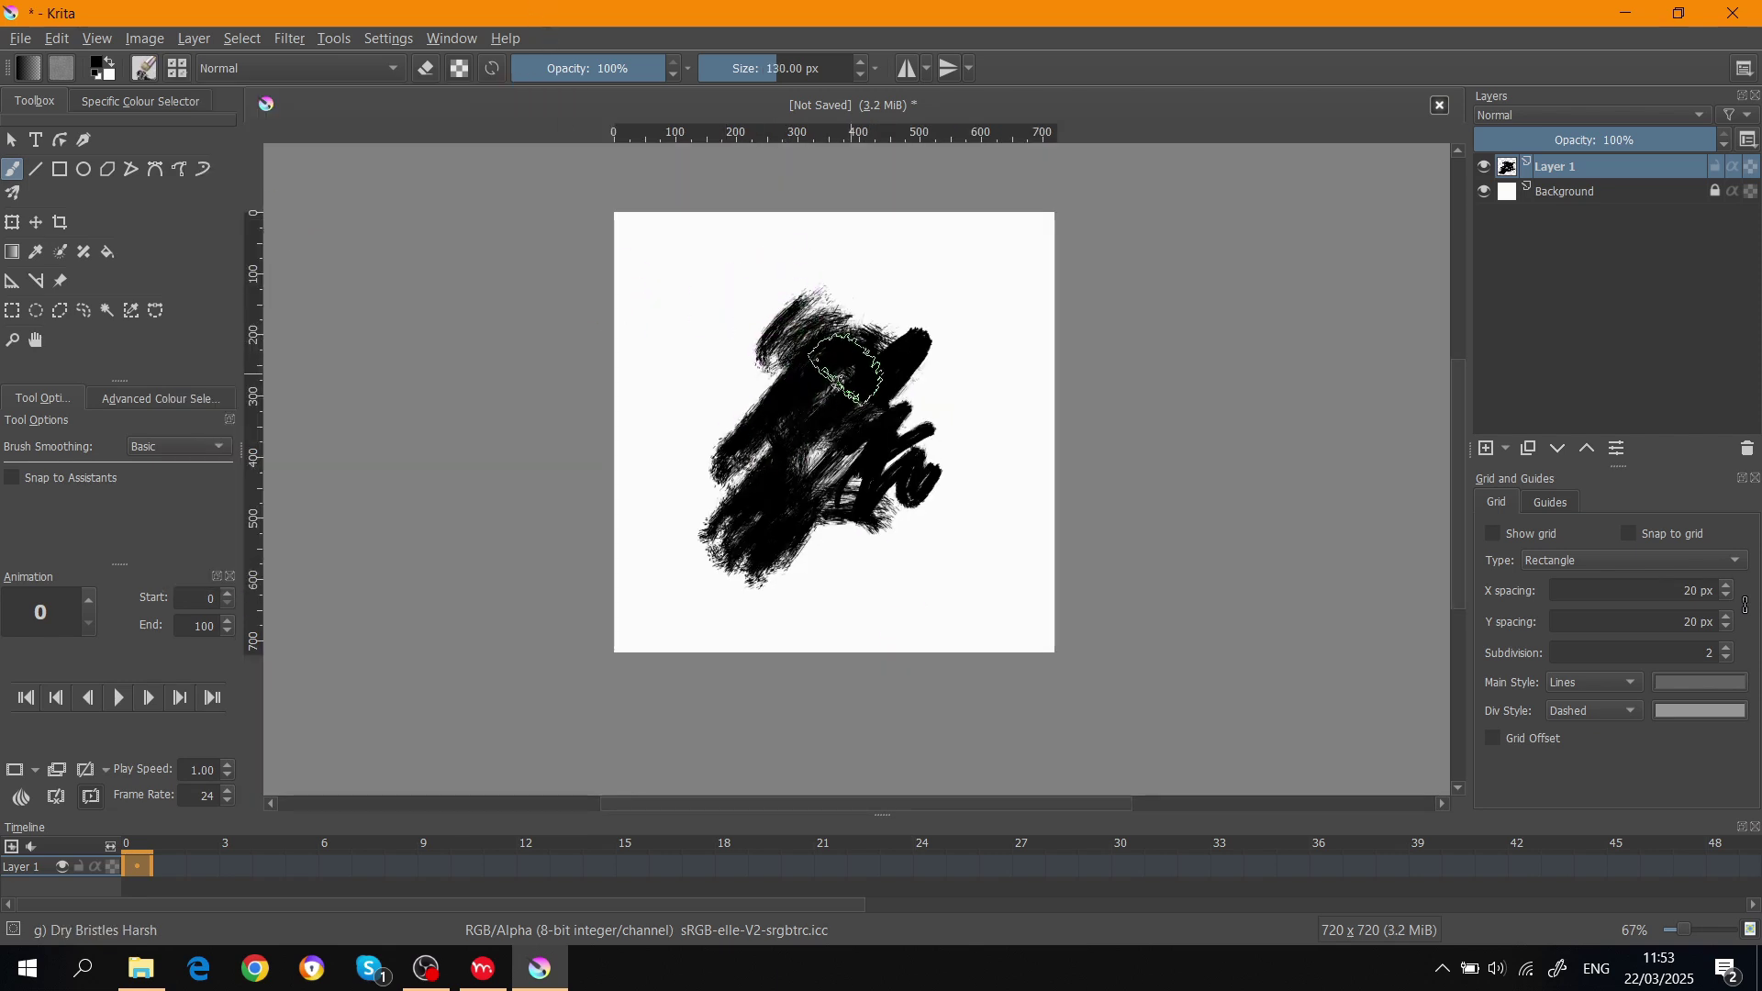
left_click_drag(835, 367, 789, 367)
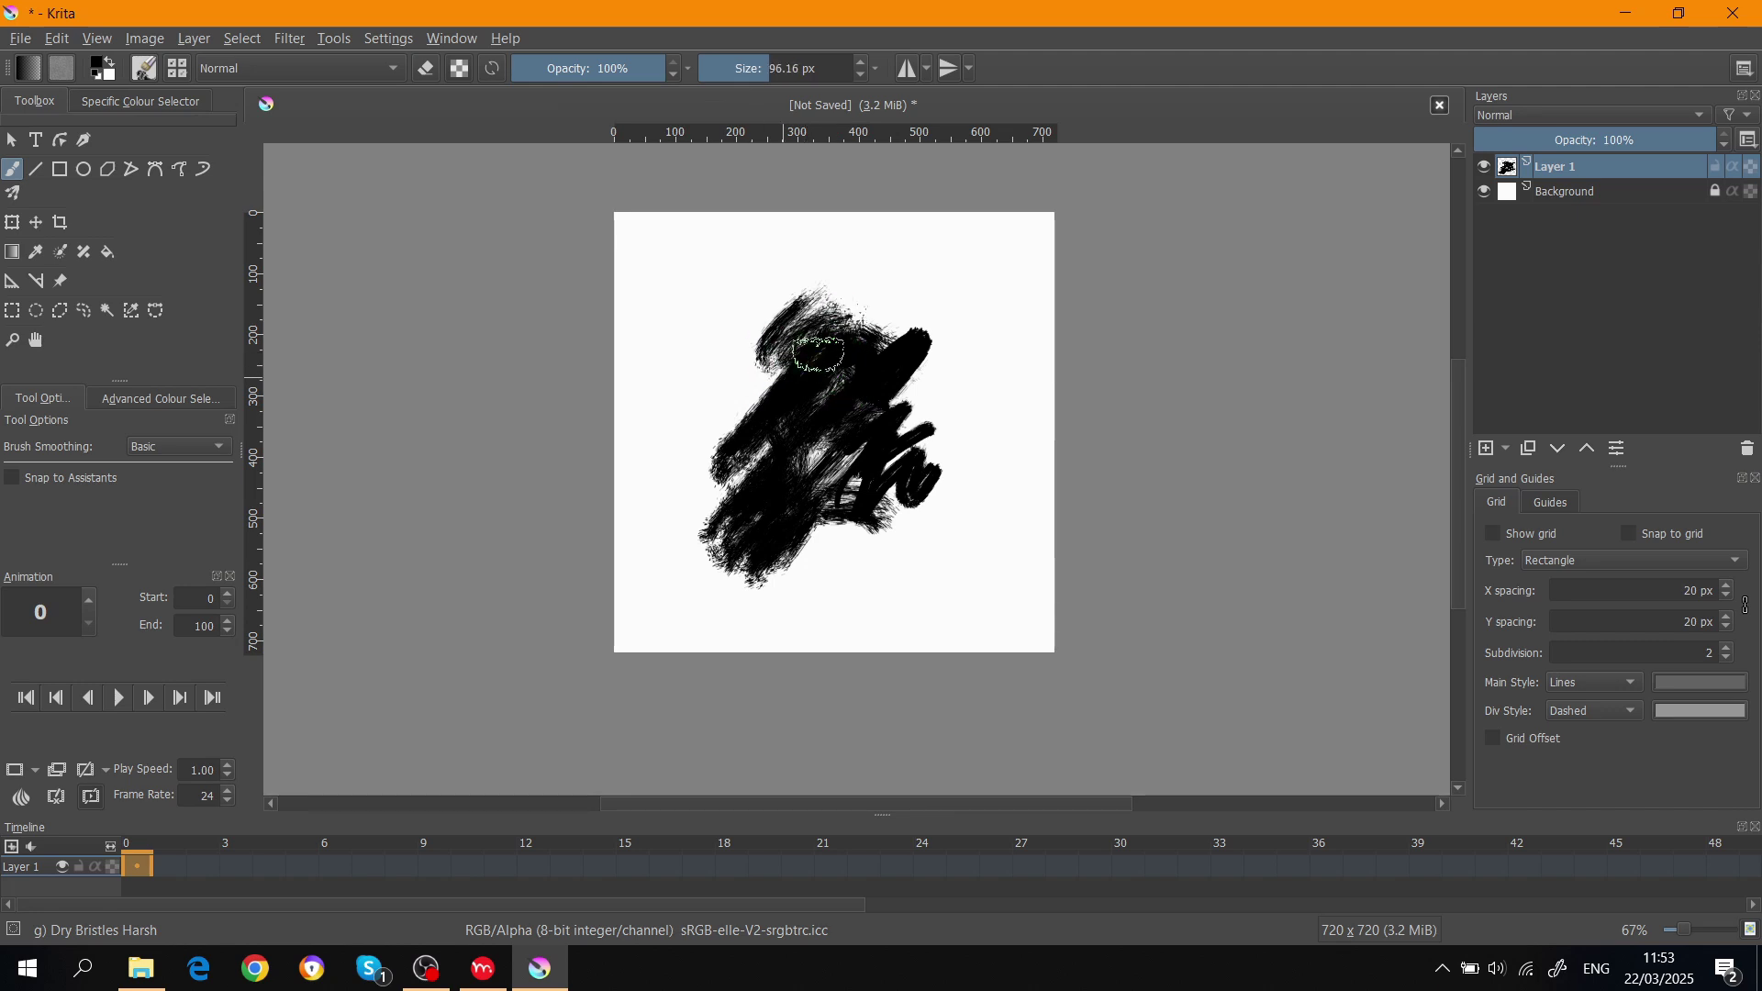
mouse_move(871, 310)
left_mouse_down()
mouse_move(795, 404)
mouse_move(802, 329)
mouse_move(742, 396)
mouse_move(742, 351)
mouse_move(783, 323)
mouse_move(751, 429)
mouse_move(884, 384)
mouse_move(864, 355)
mouse_move(941, 314)
mouse_move(949, 386)
left_mouse_up()
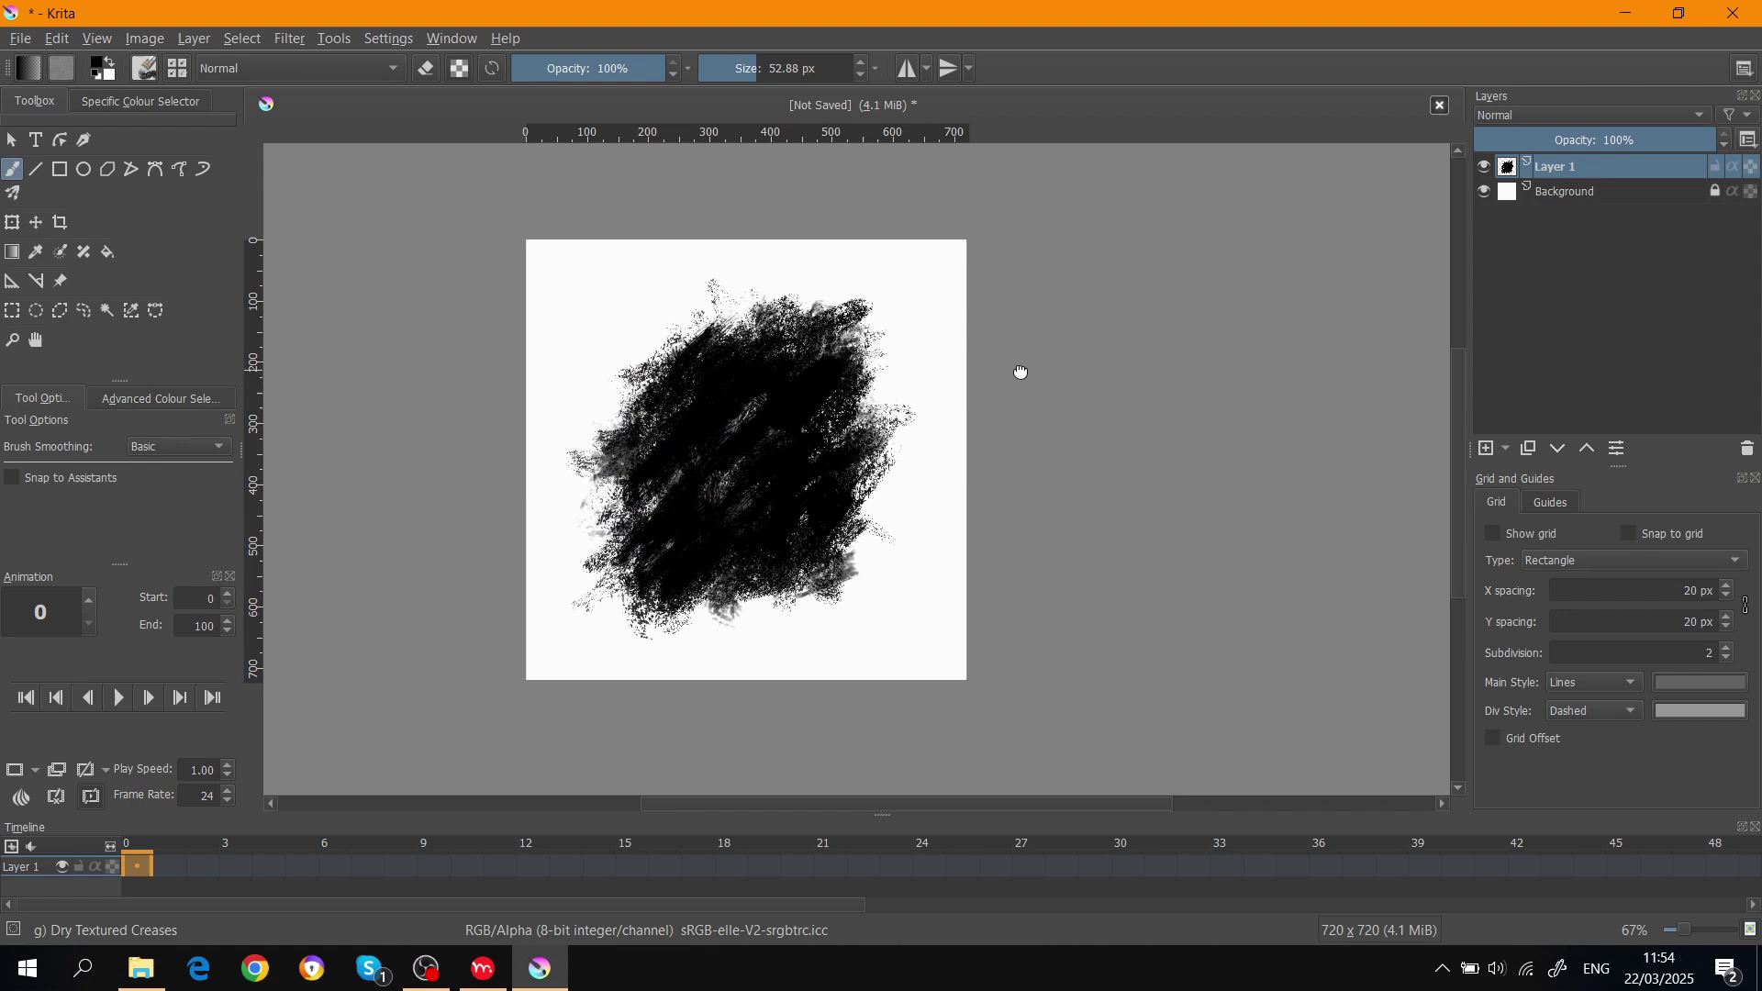
key("1")
key("minus")
key("1")
key("minus")
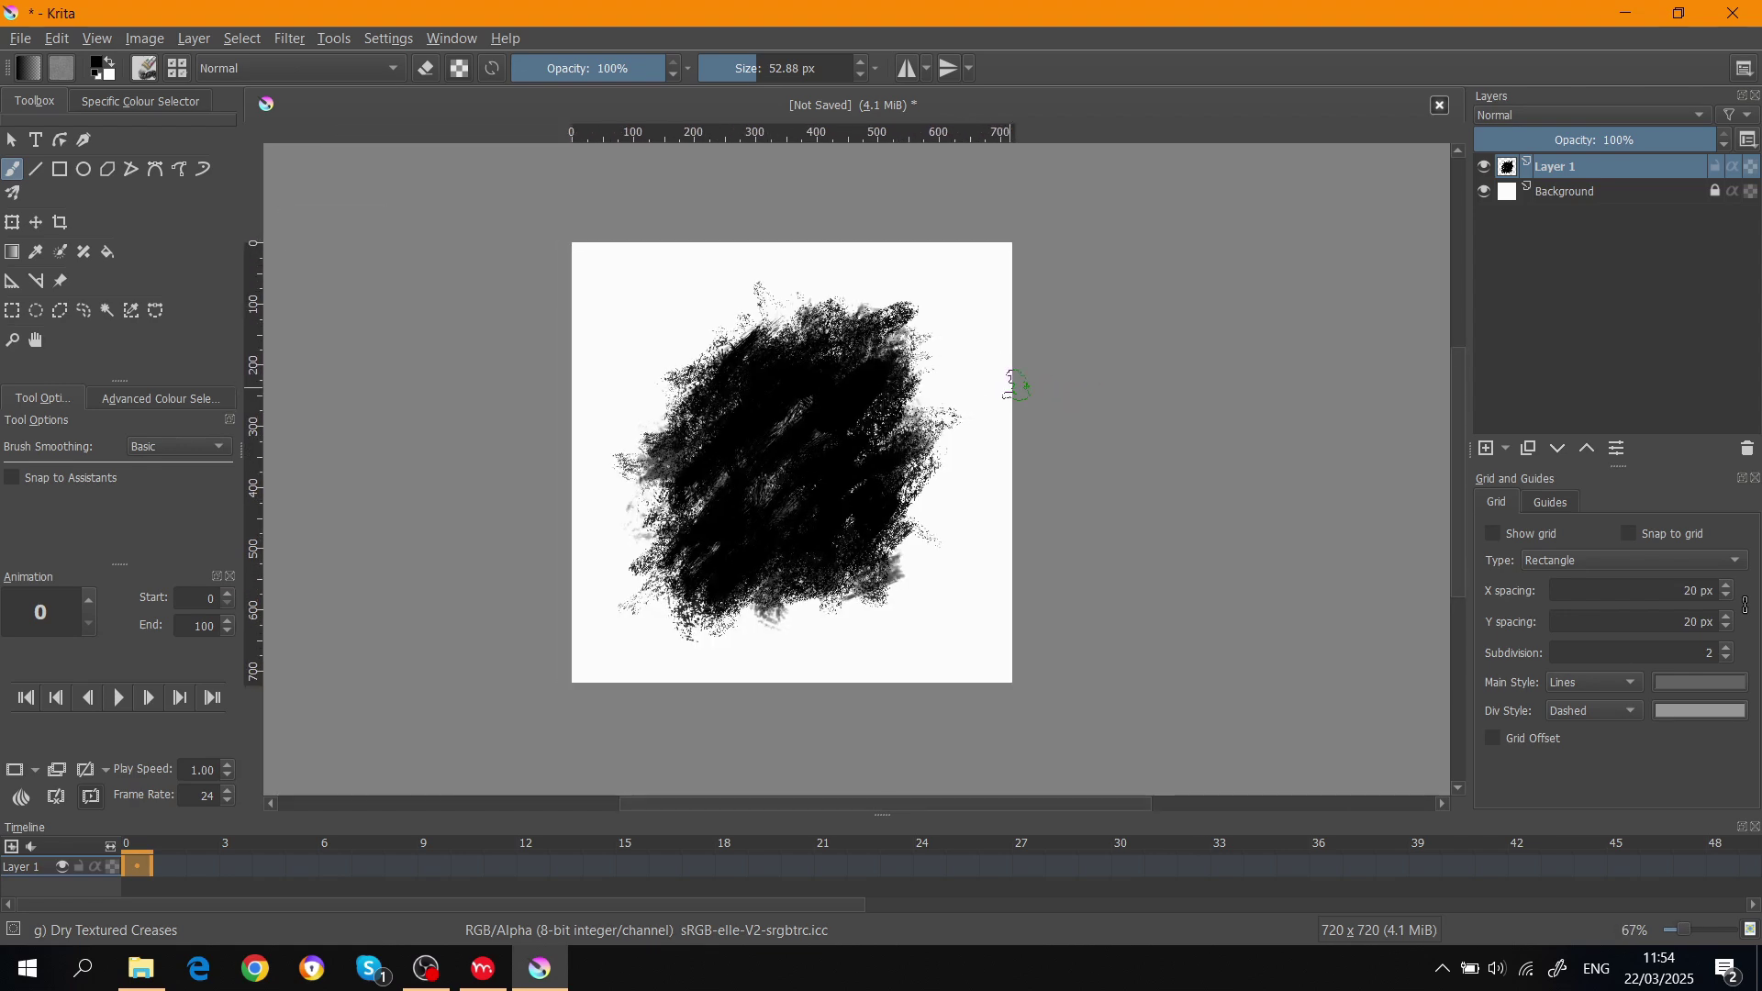
Start Save As, go to the external drive's Moho Pro > Brushes folder, and choose PNG format.
left_click(22, 41)
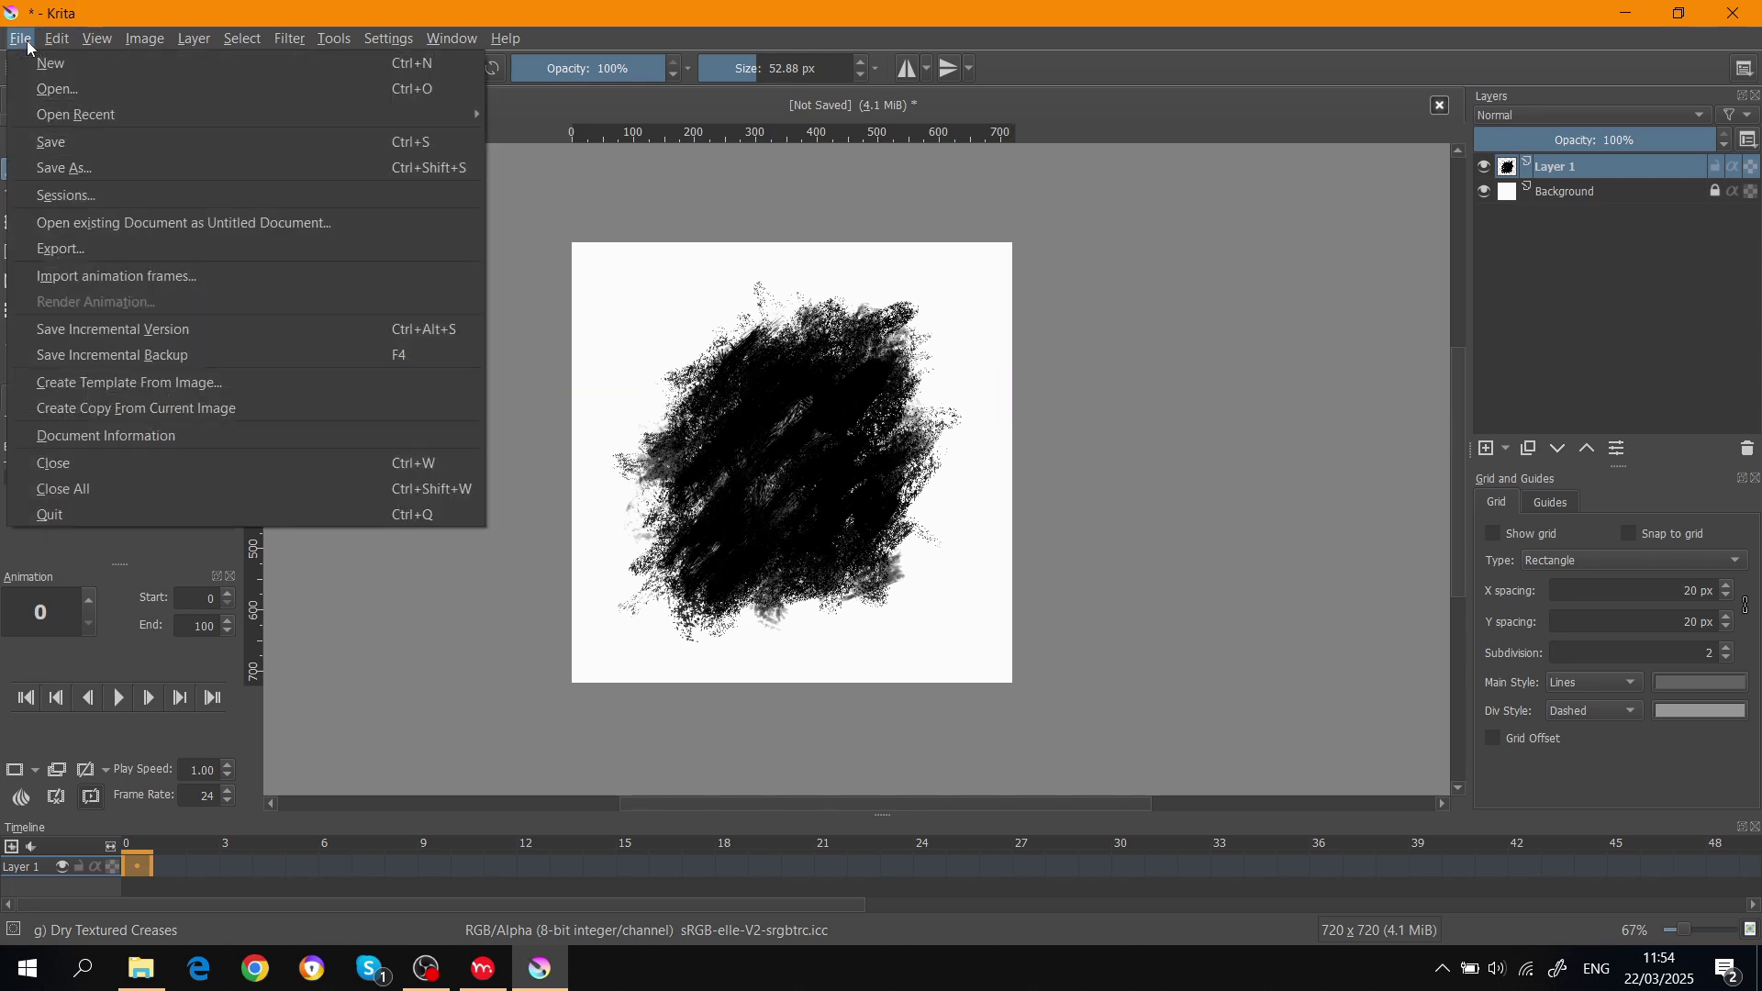
left_click(86, 165)
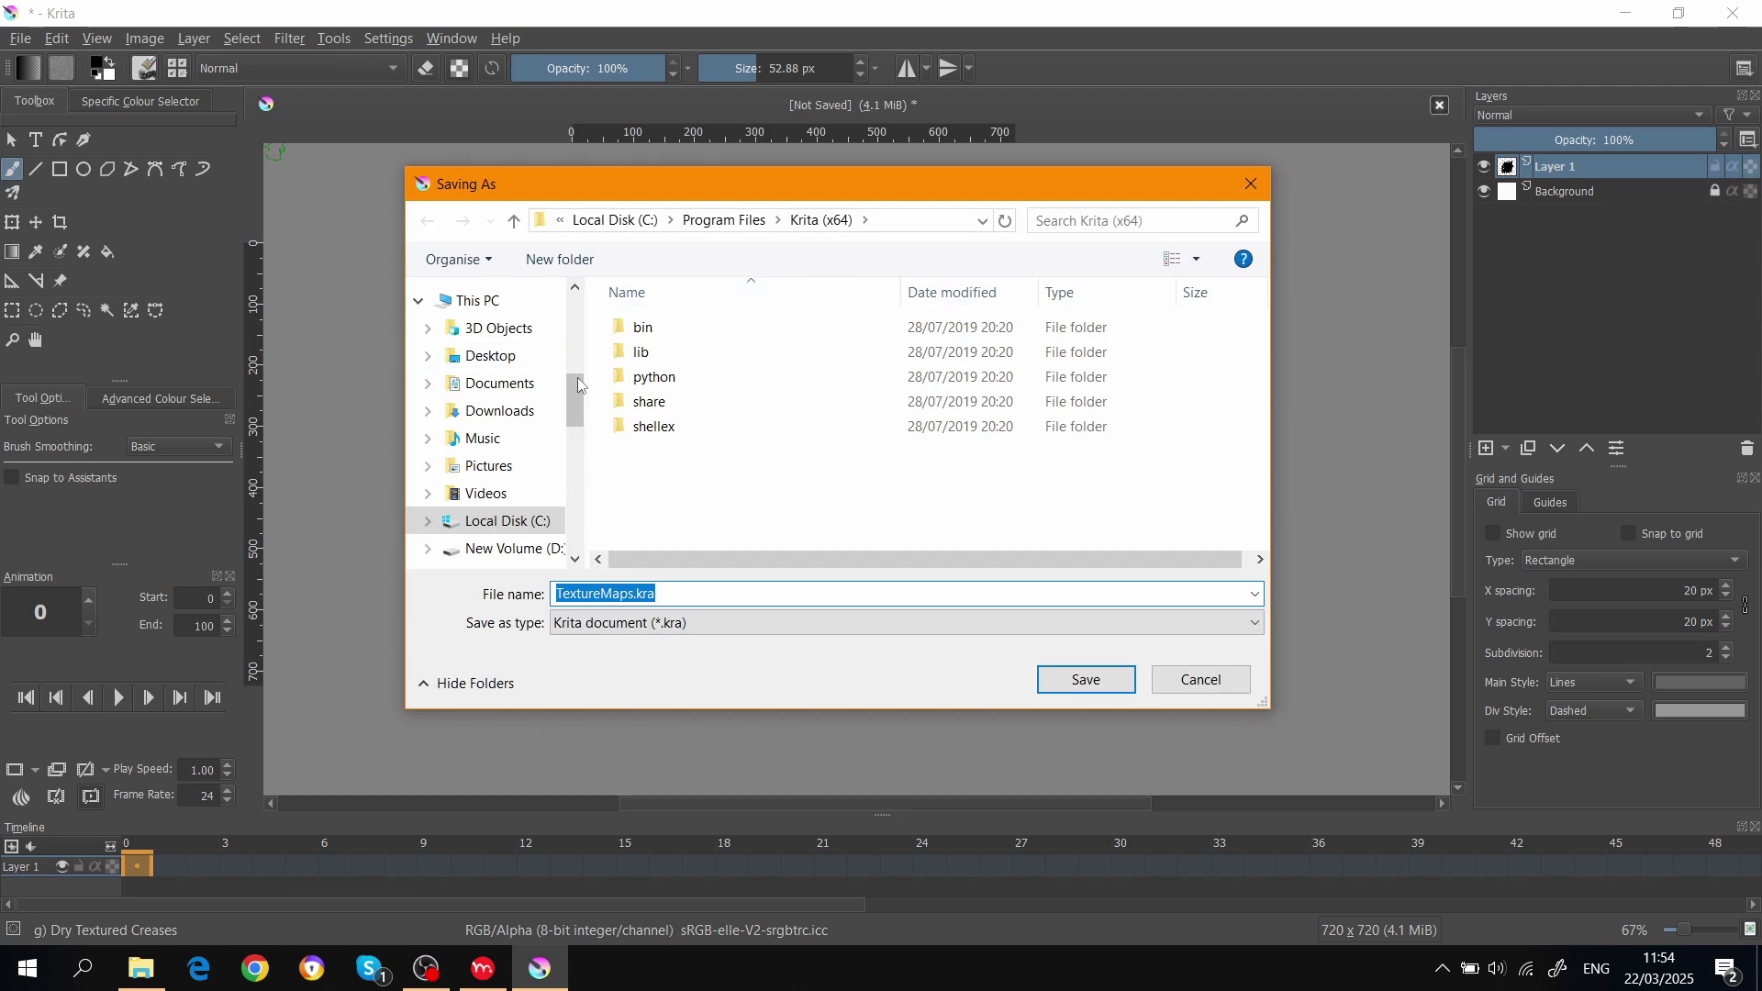
left_click_drag(576, 398, 576, 441)
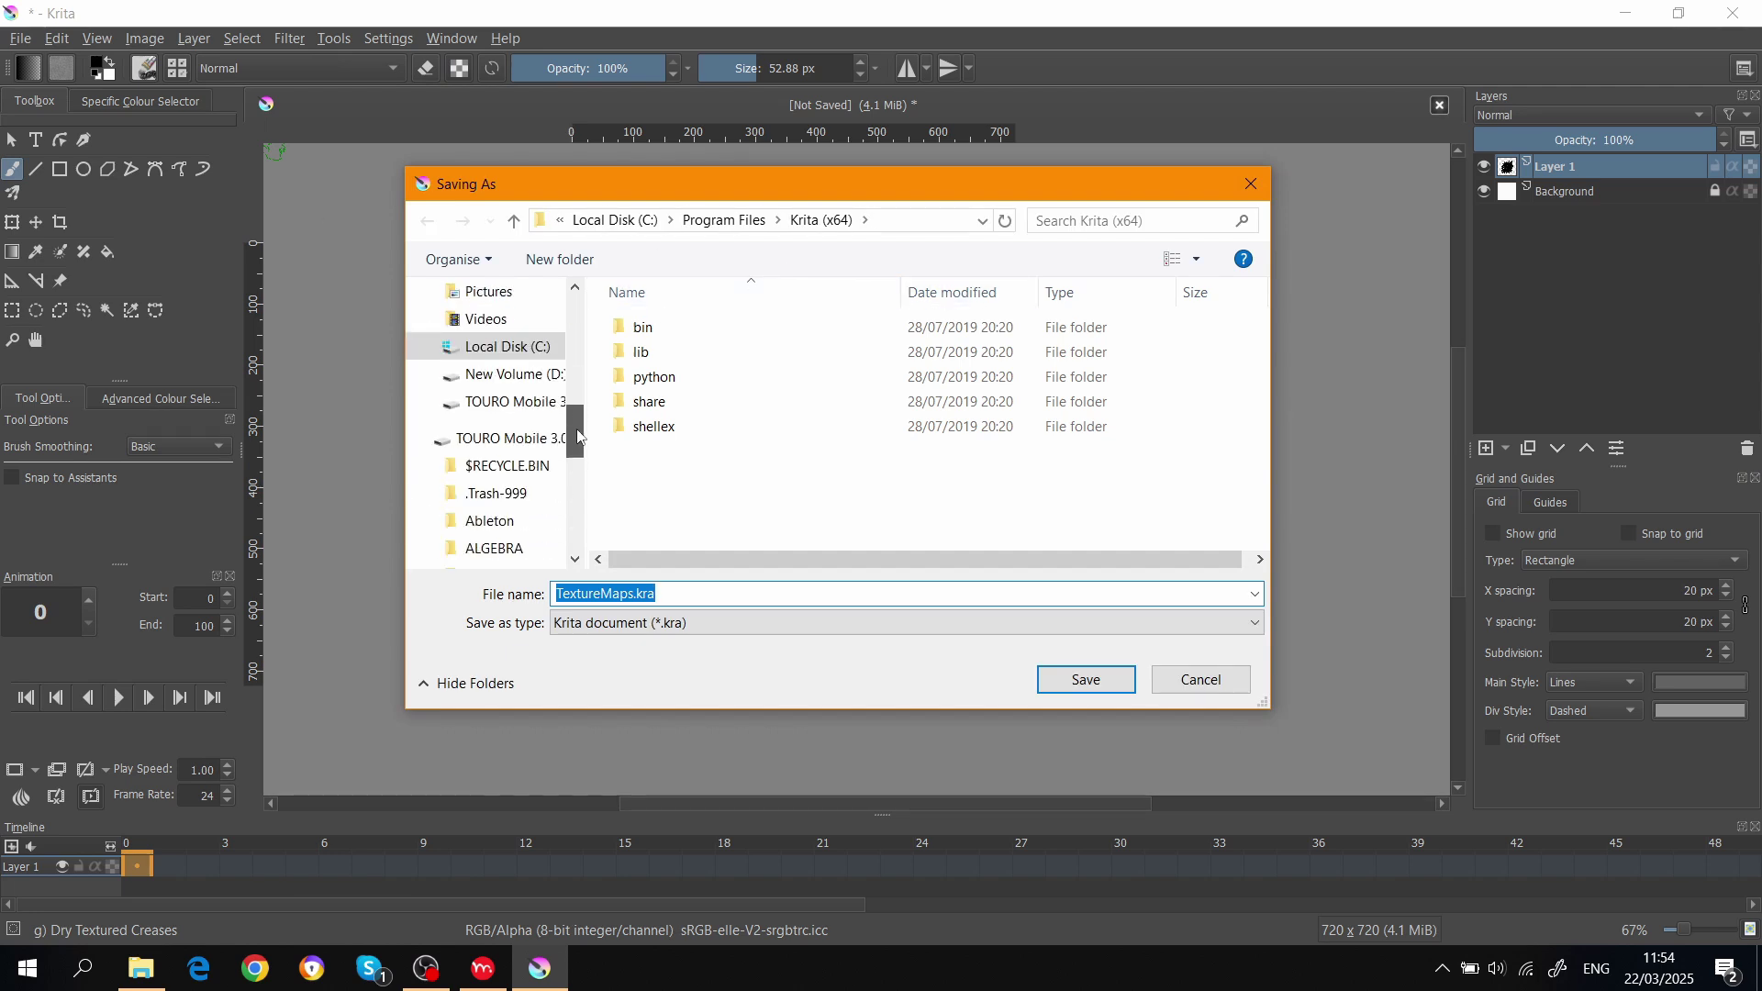
left_click(517, 404)
left_click_drag(840, 189, 807, 183)
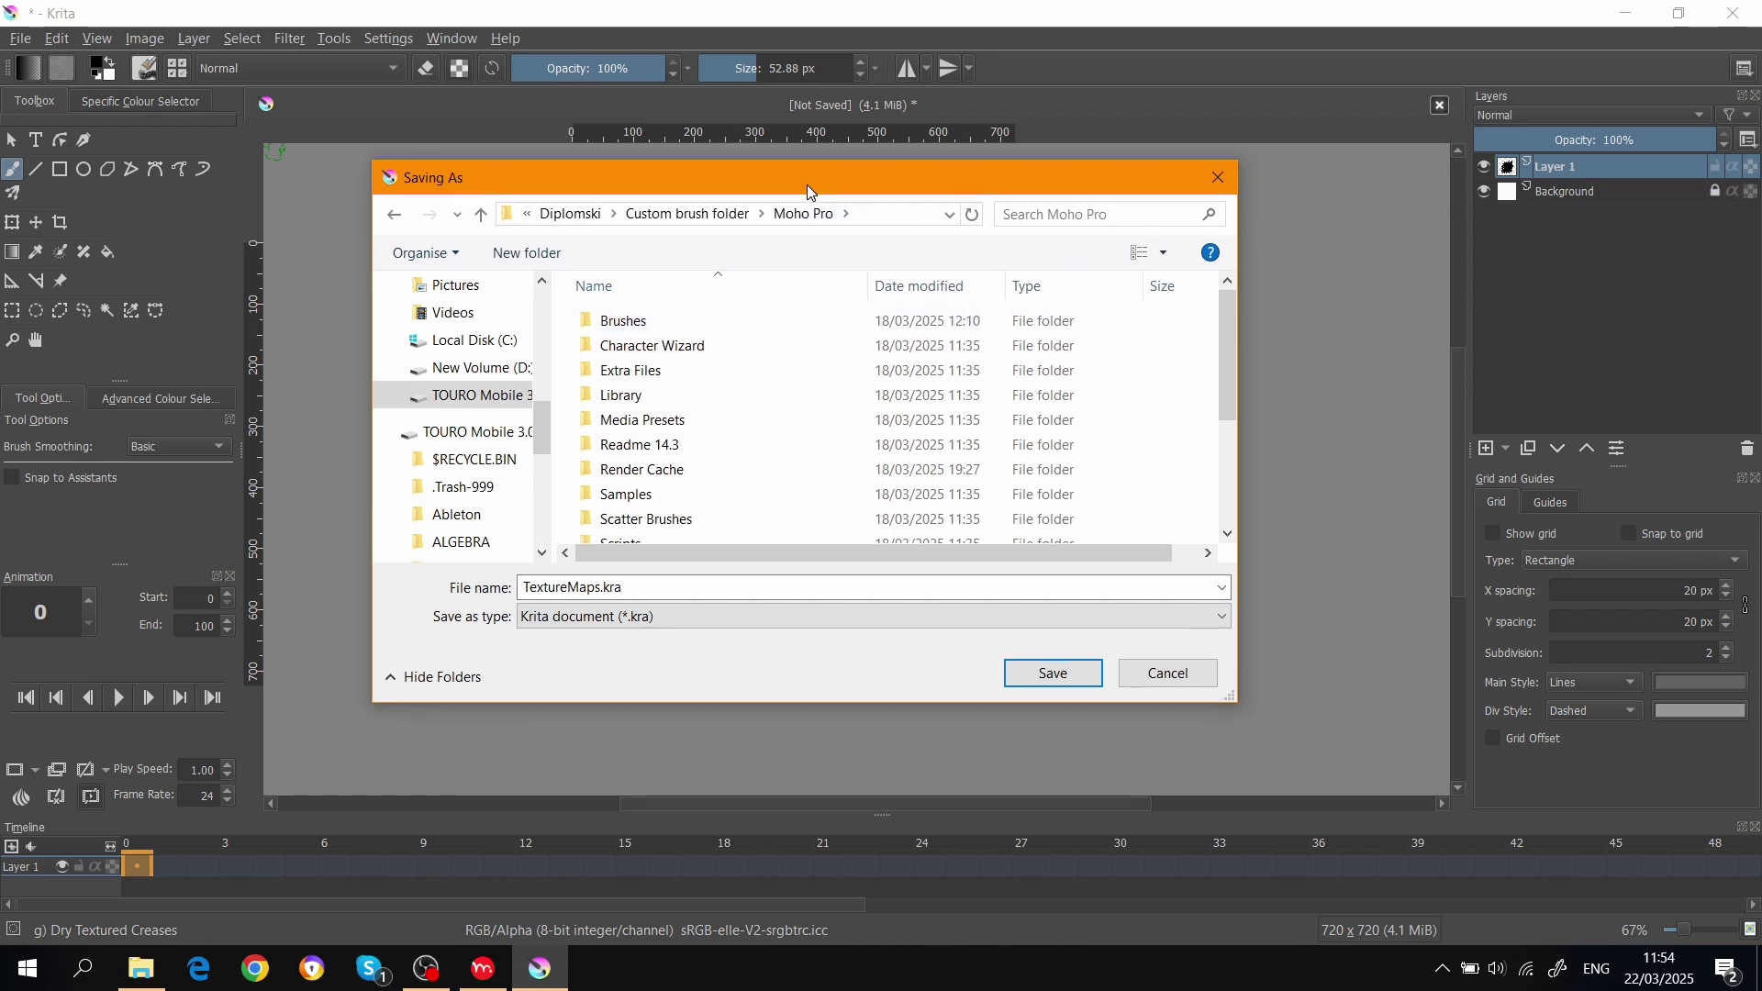
left_click(704, 333)
double_click(705, 333)
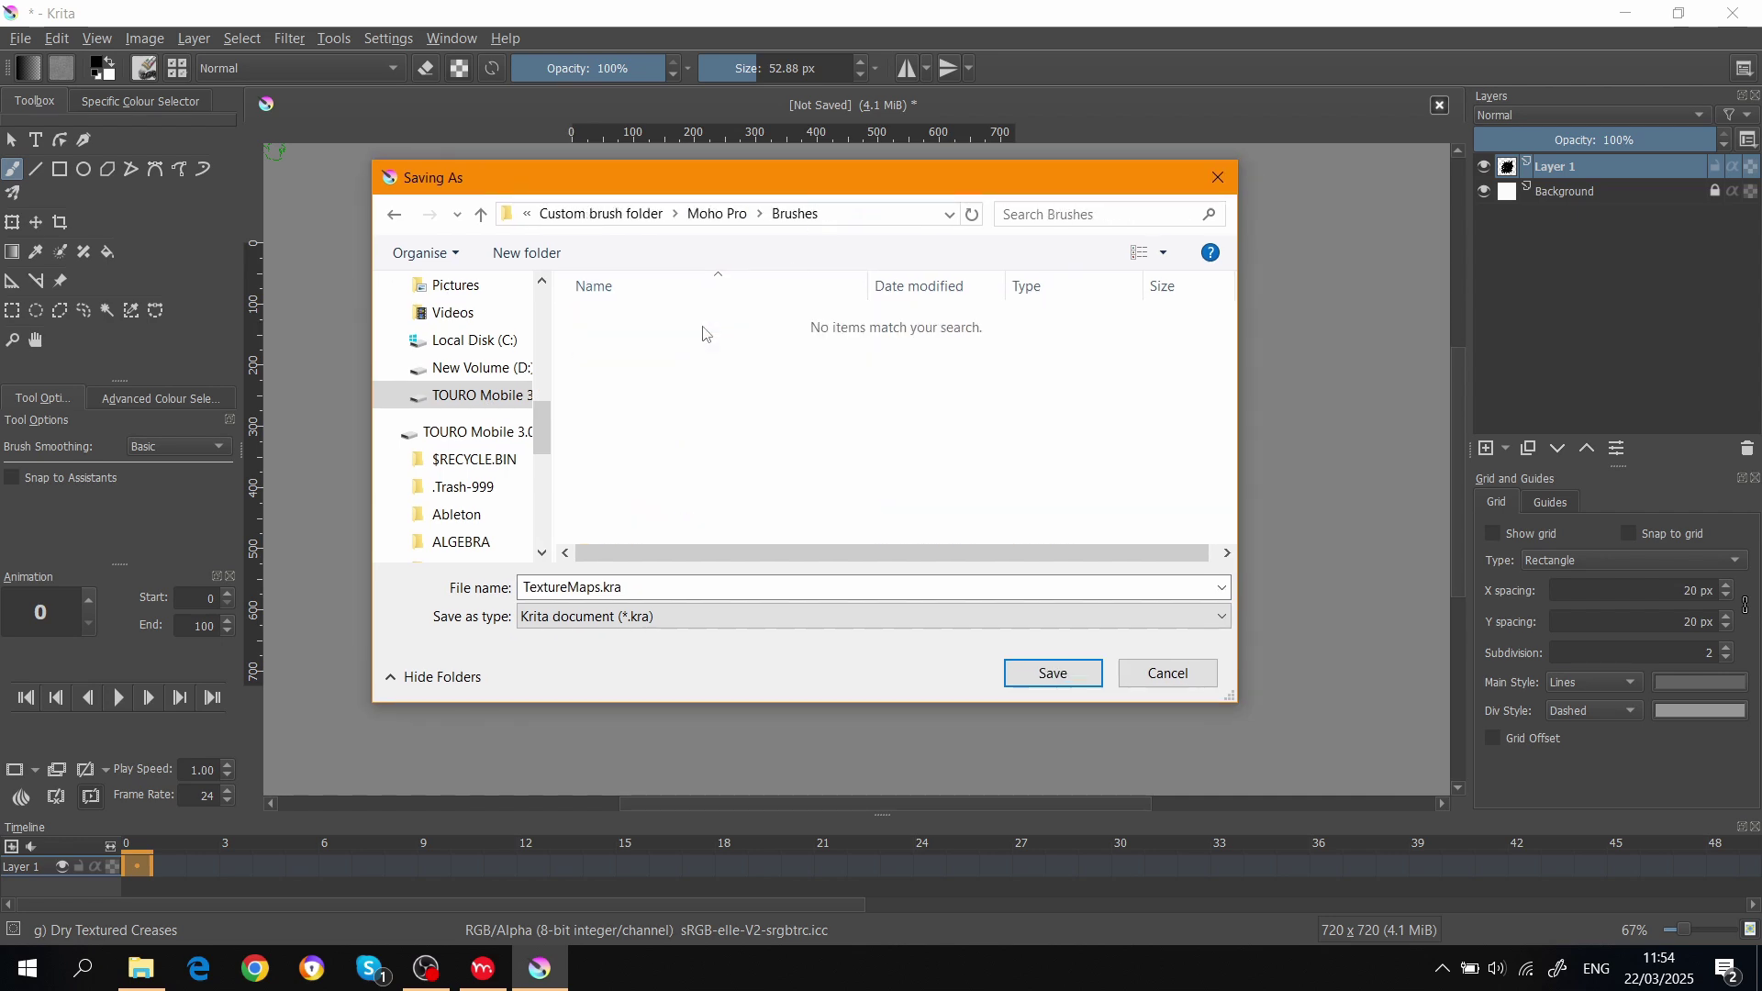
left_click(810, 617)
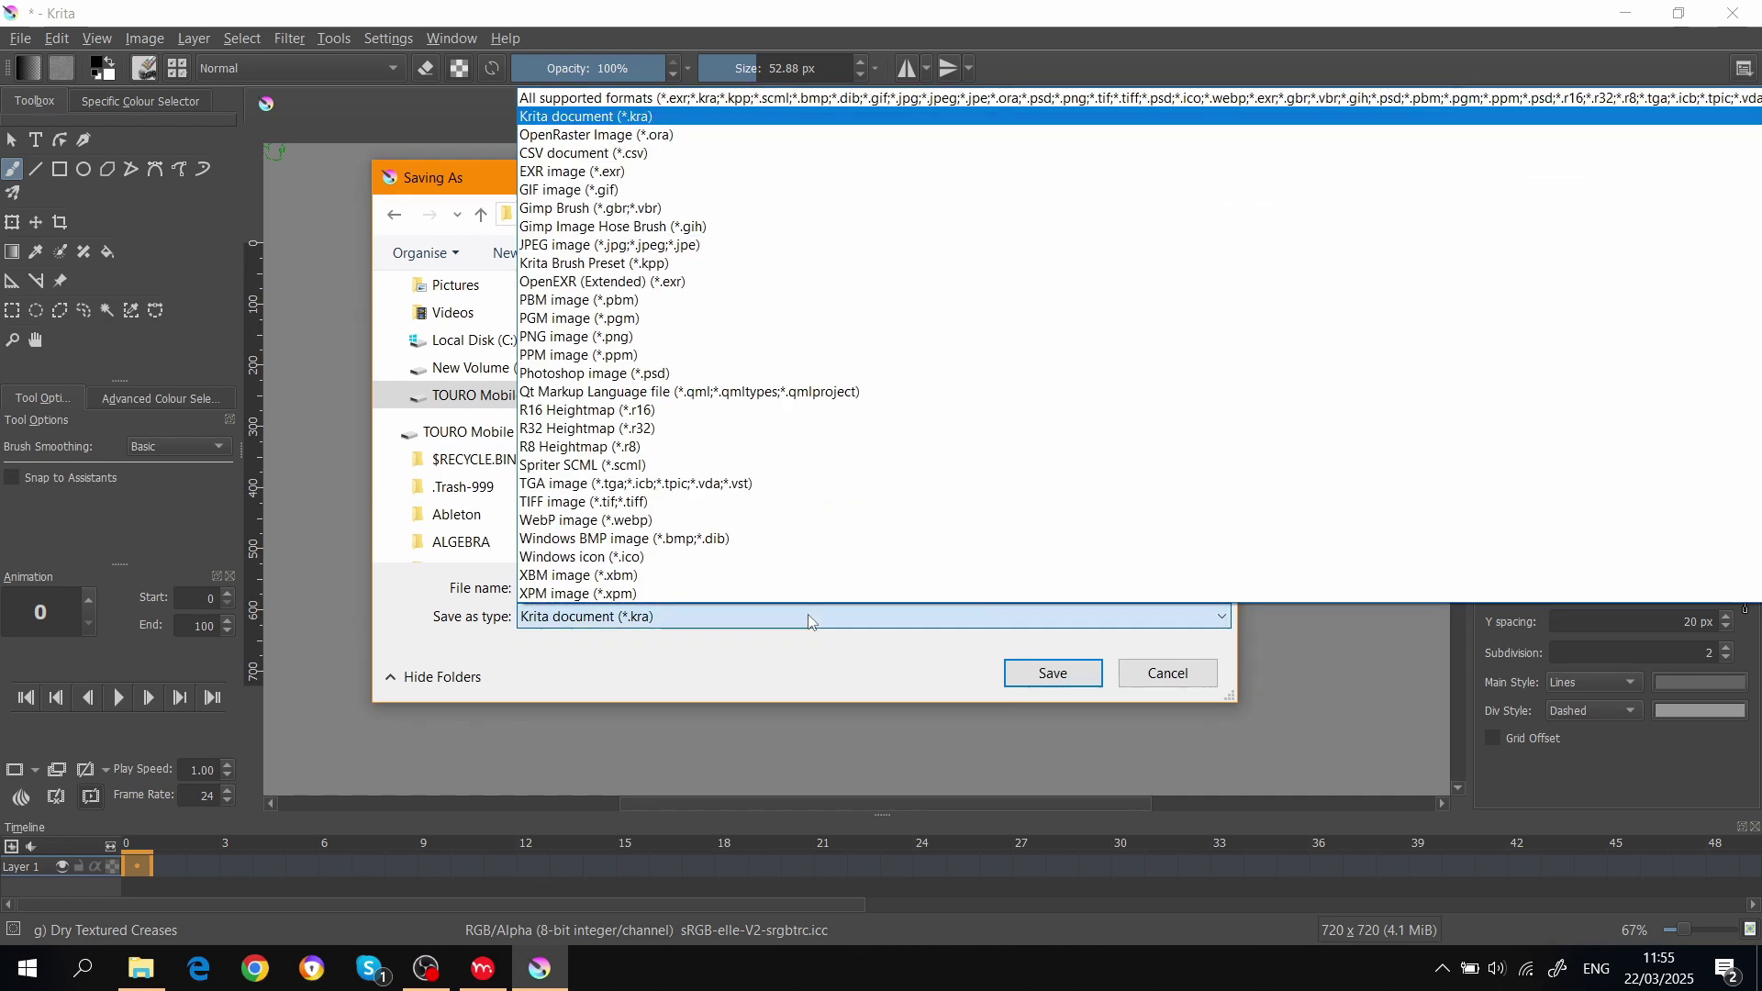
left_click(663, 339)
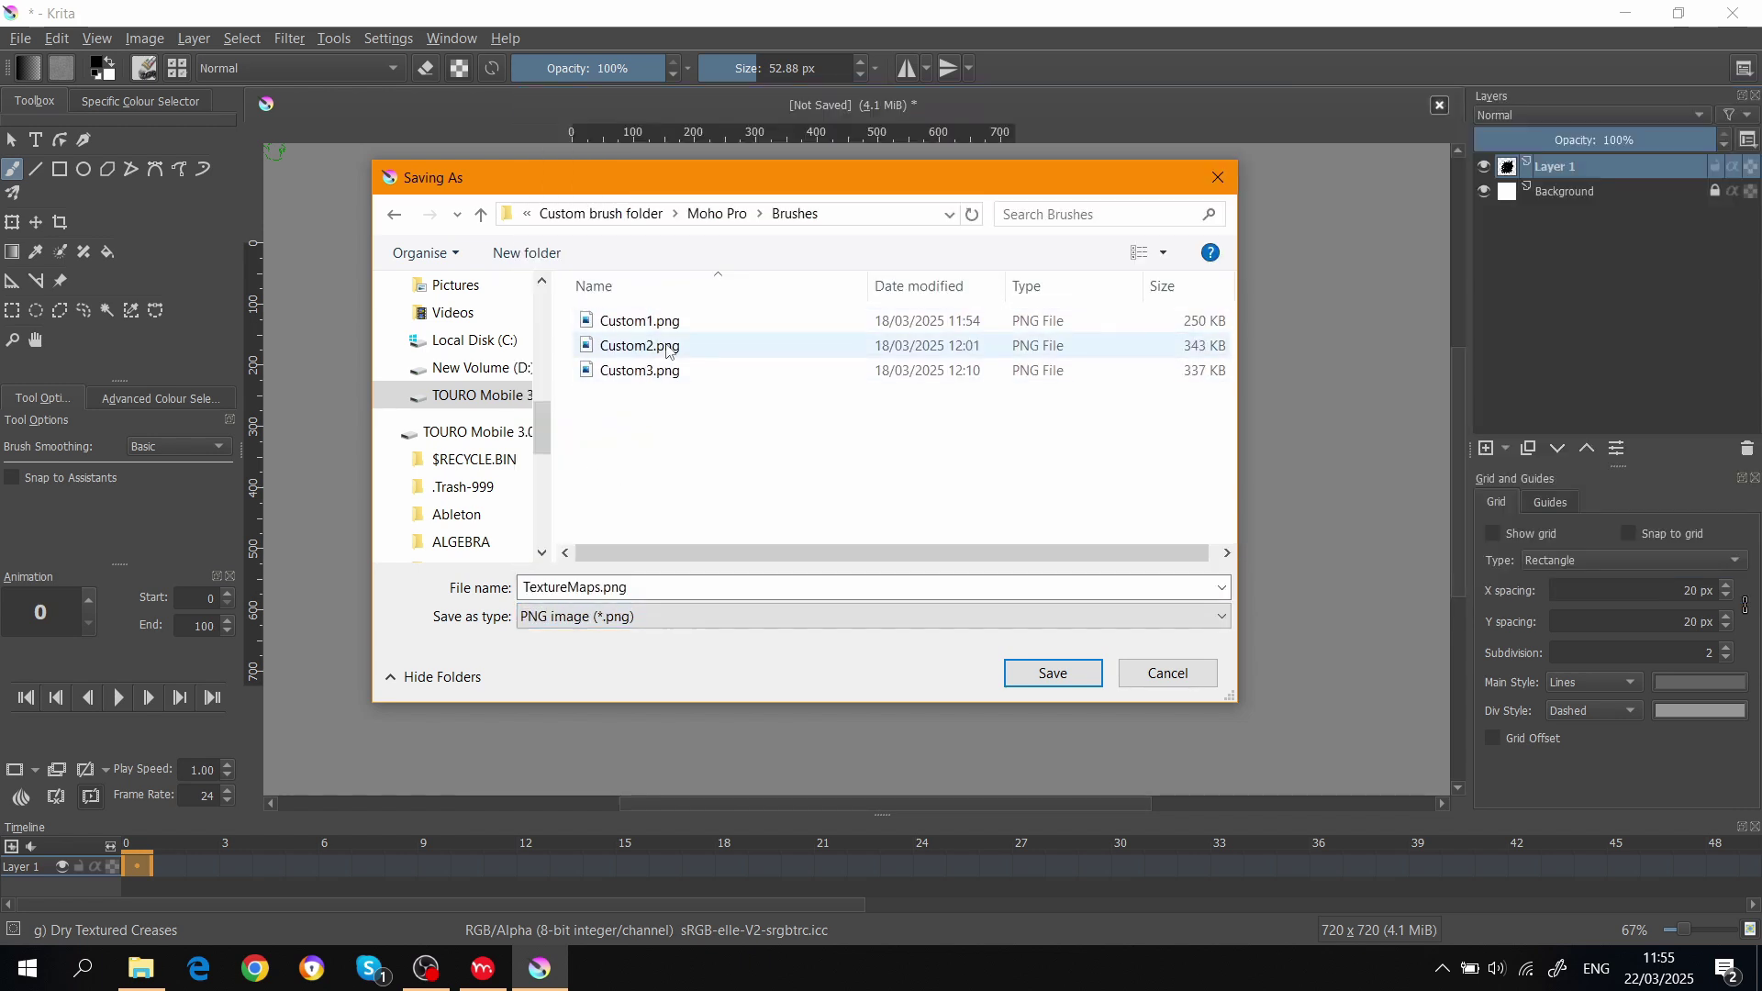
Name the file Custom4.png, save it, and accept the PNG options.
left_click(601, 587)
left_click(601, 587)
key("BackSpace")
key("BackSpace")
key("BackSpace")
key("BackSpace")
key("BackSpace")
key("BackSpace")
key("BackSpace")
key("BackSpace")
key("BackSpace")
key("BackSpace")
key("BackSpace")
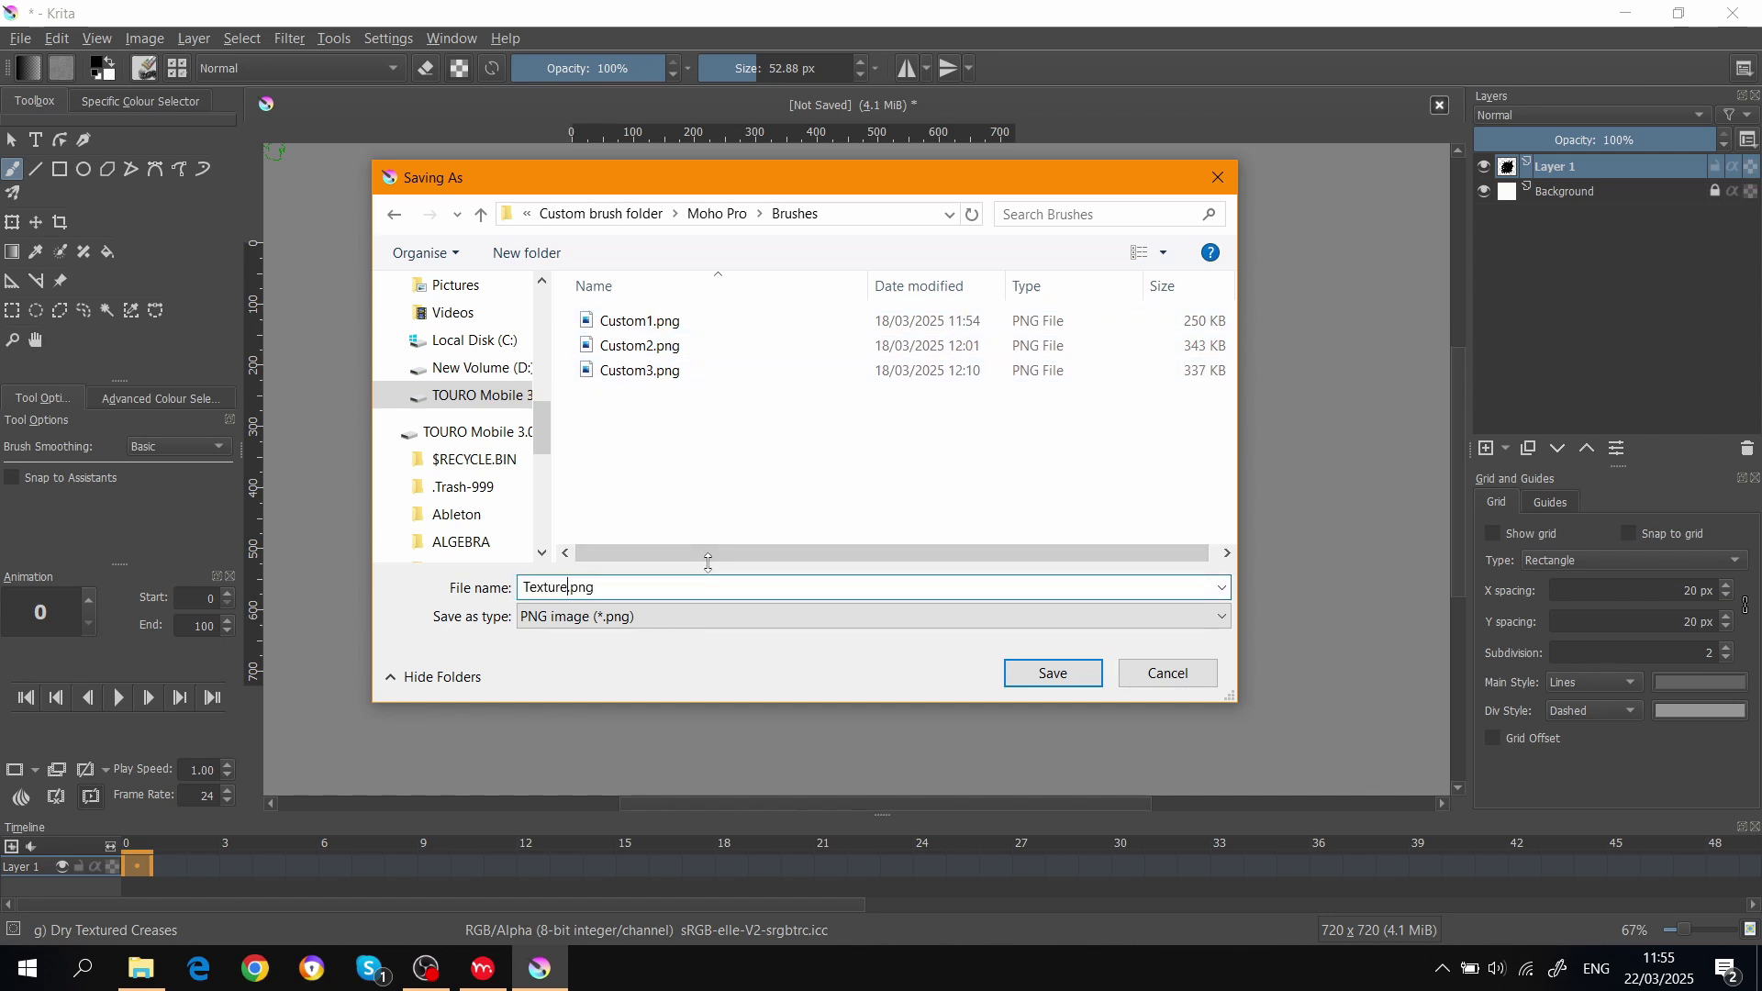
type("Custom4")
left_click(1028, 679)
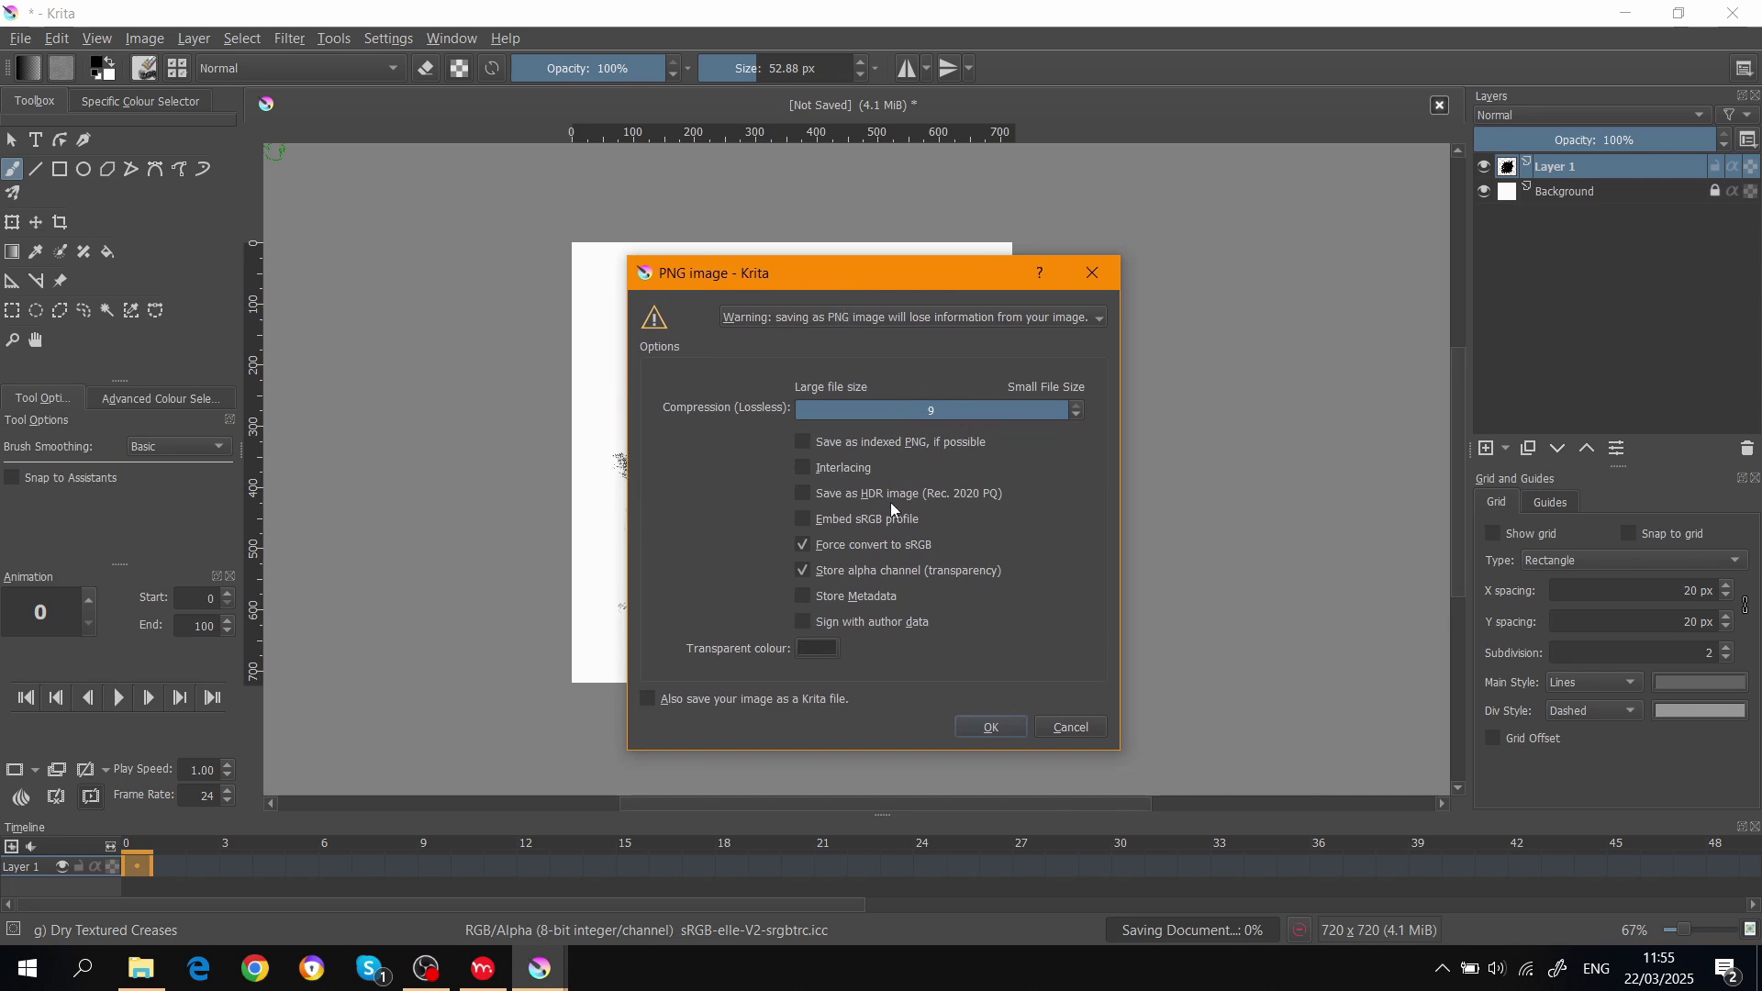
left_click(967, 720)
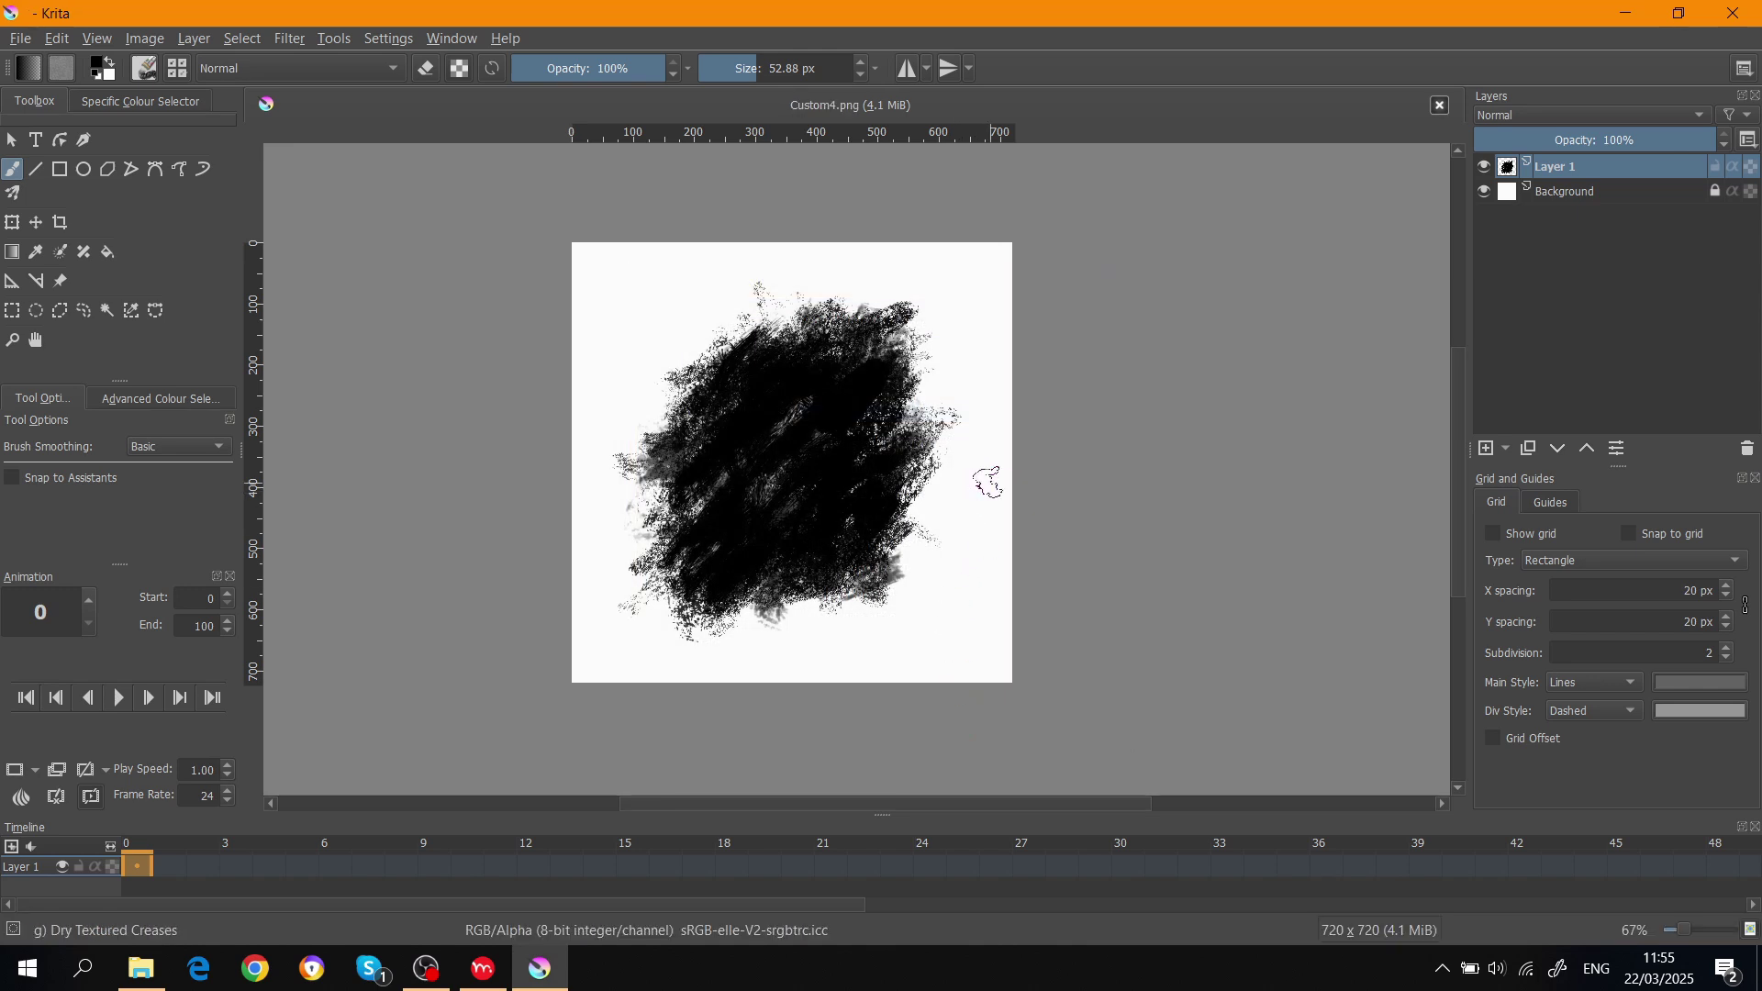
Back in Moho, pick Custom4 in the stroke's Brush Settings and confirm it.
left_click(483, 969)
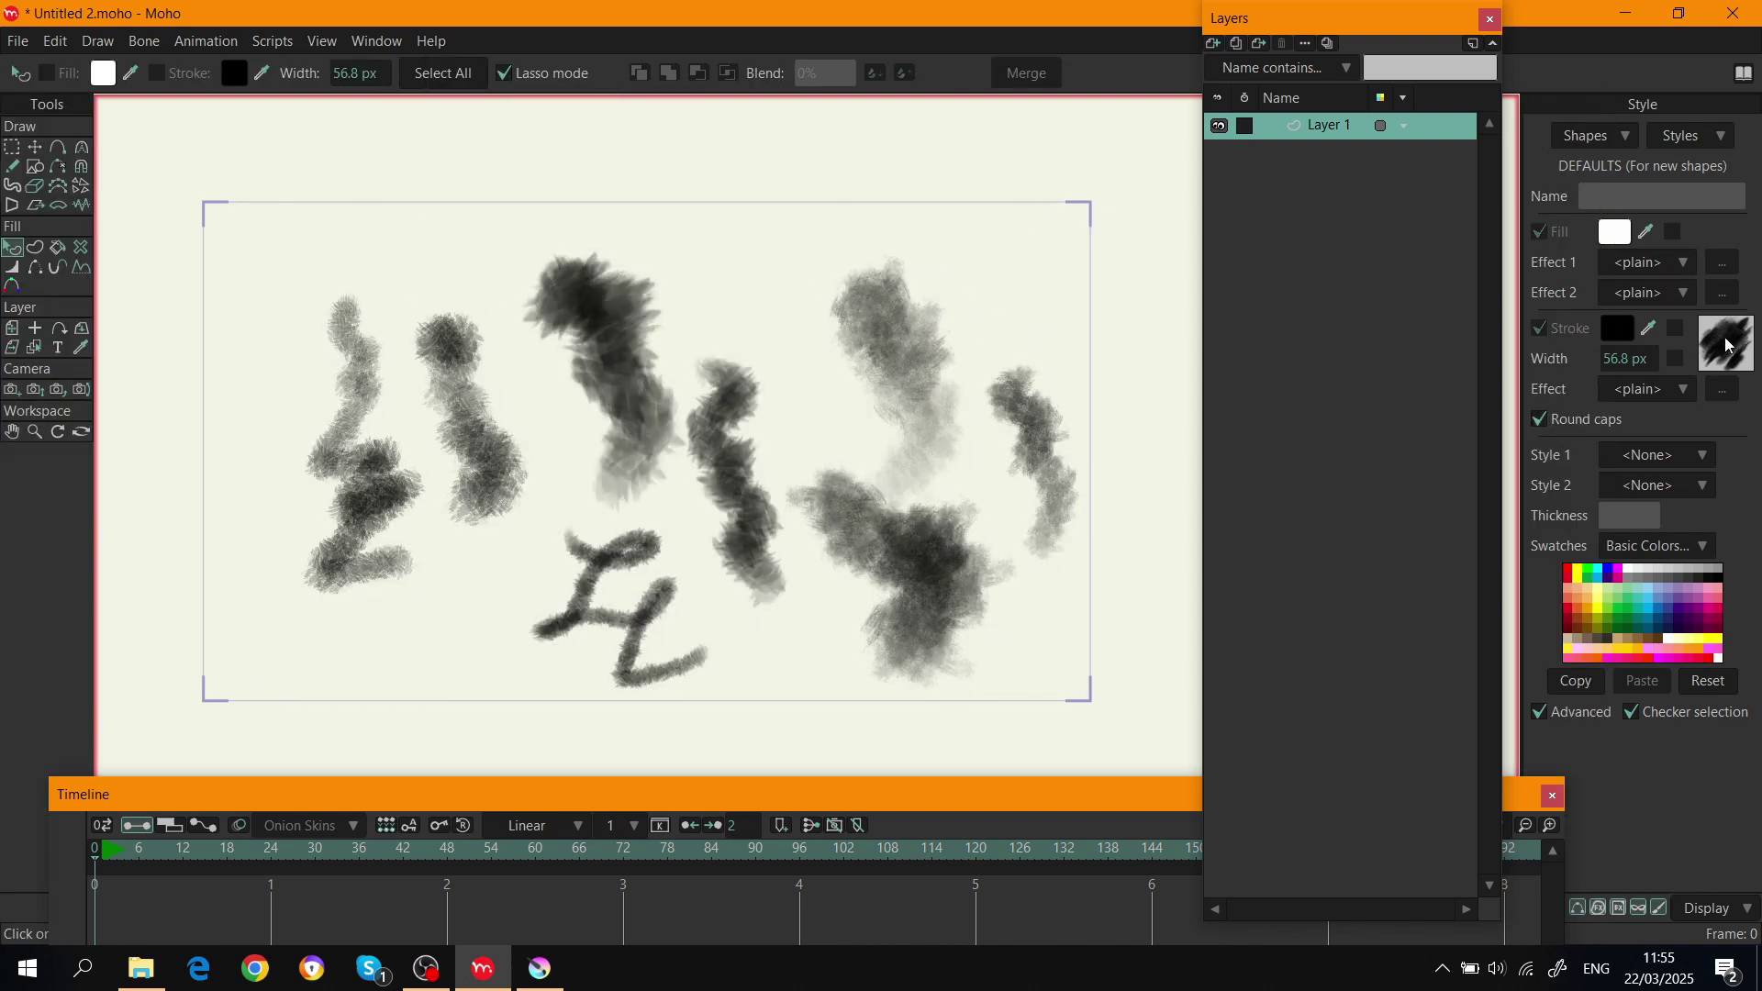
left_click(1722, 341)
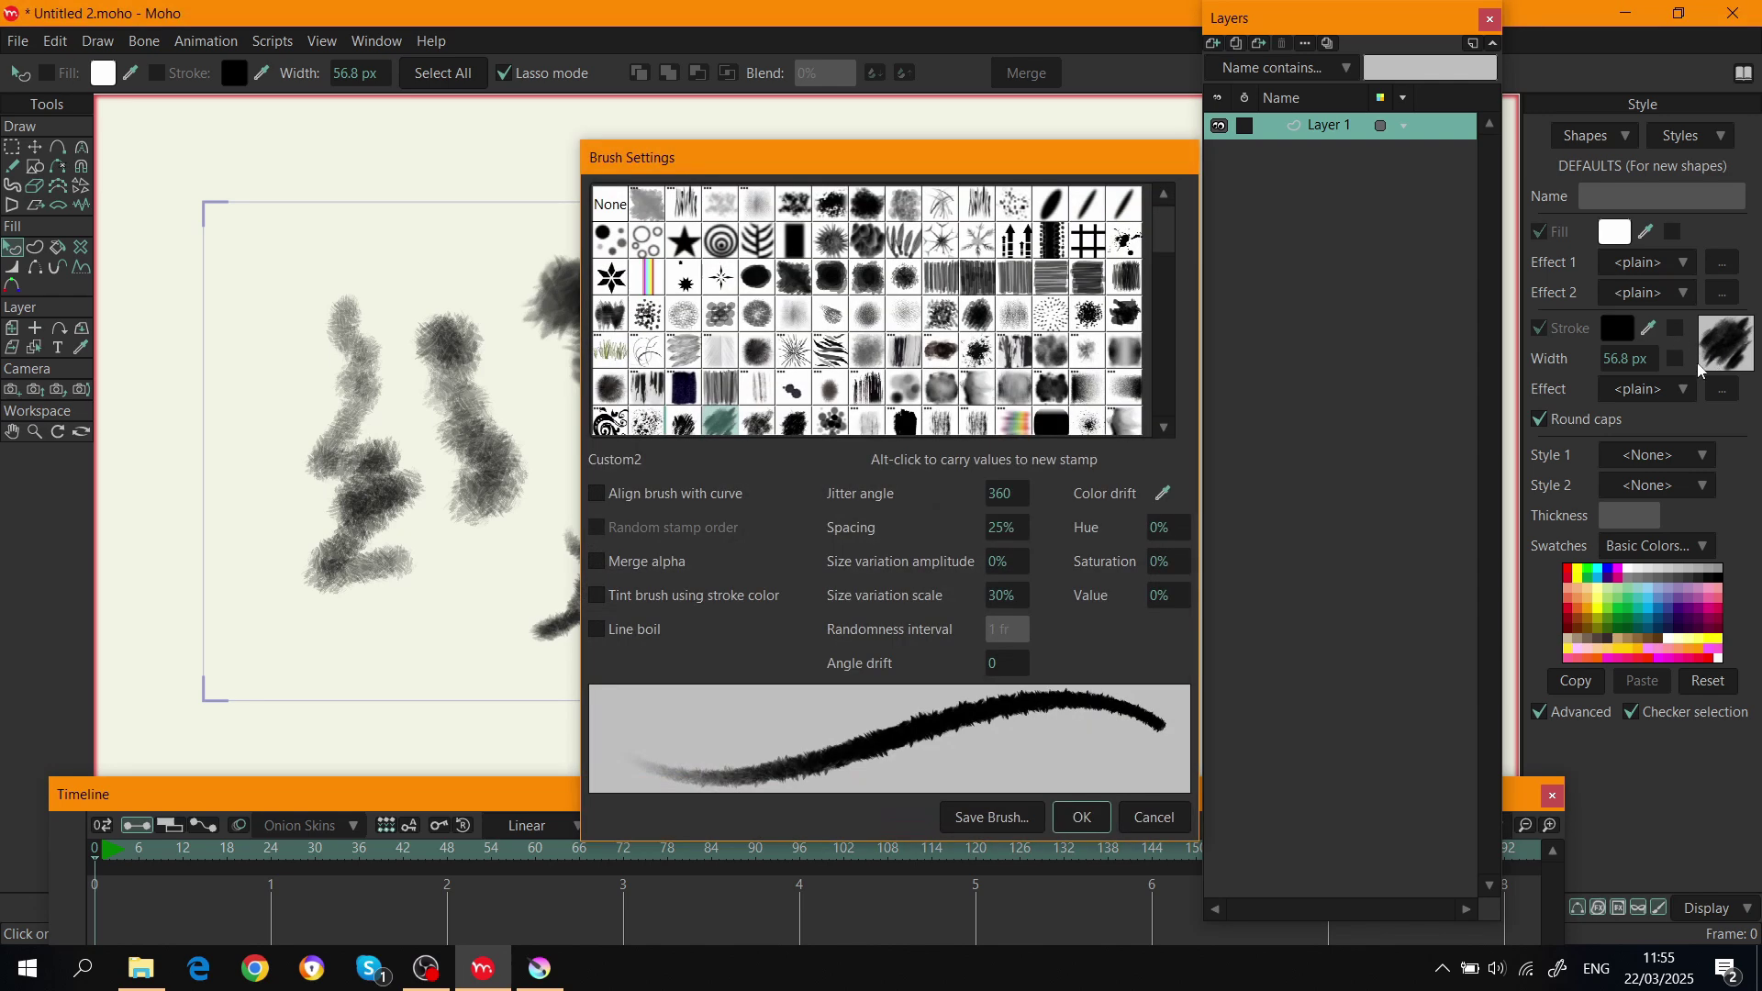
scroll(828, 367, "down", 2)
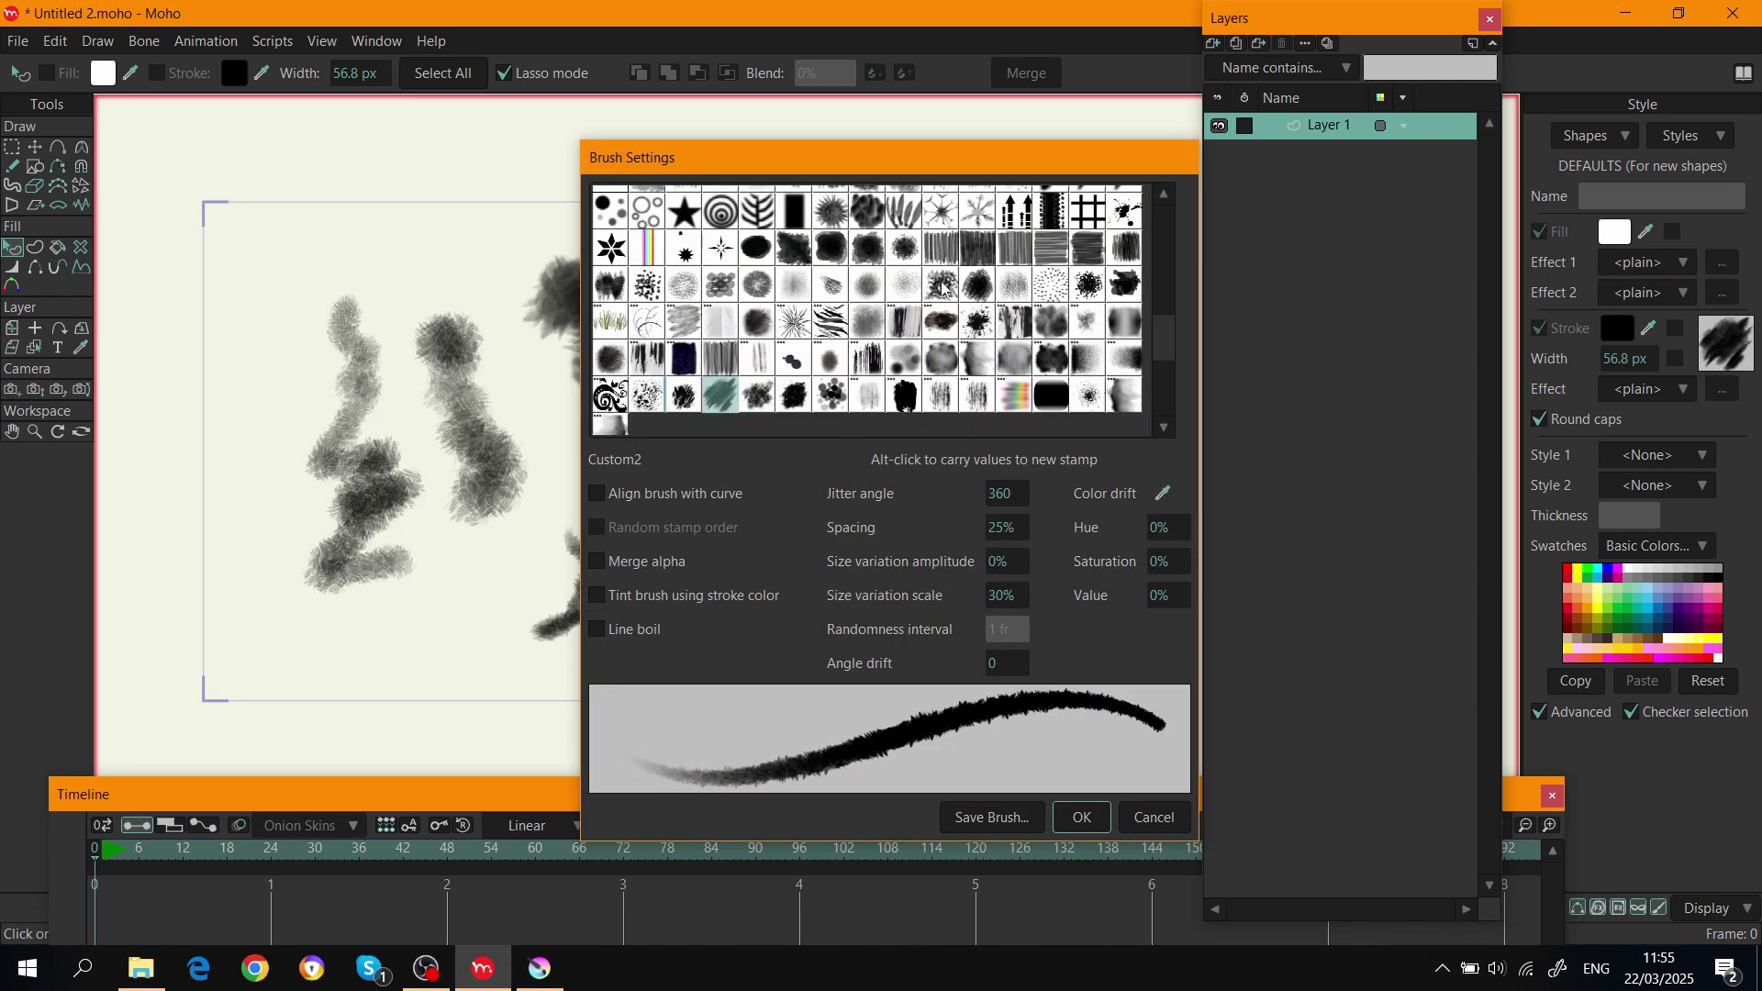
left_click(793, 385)
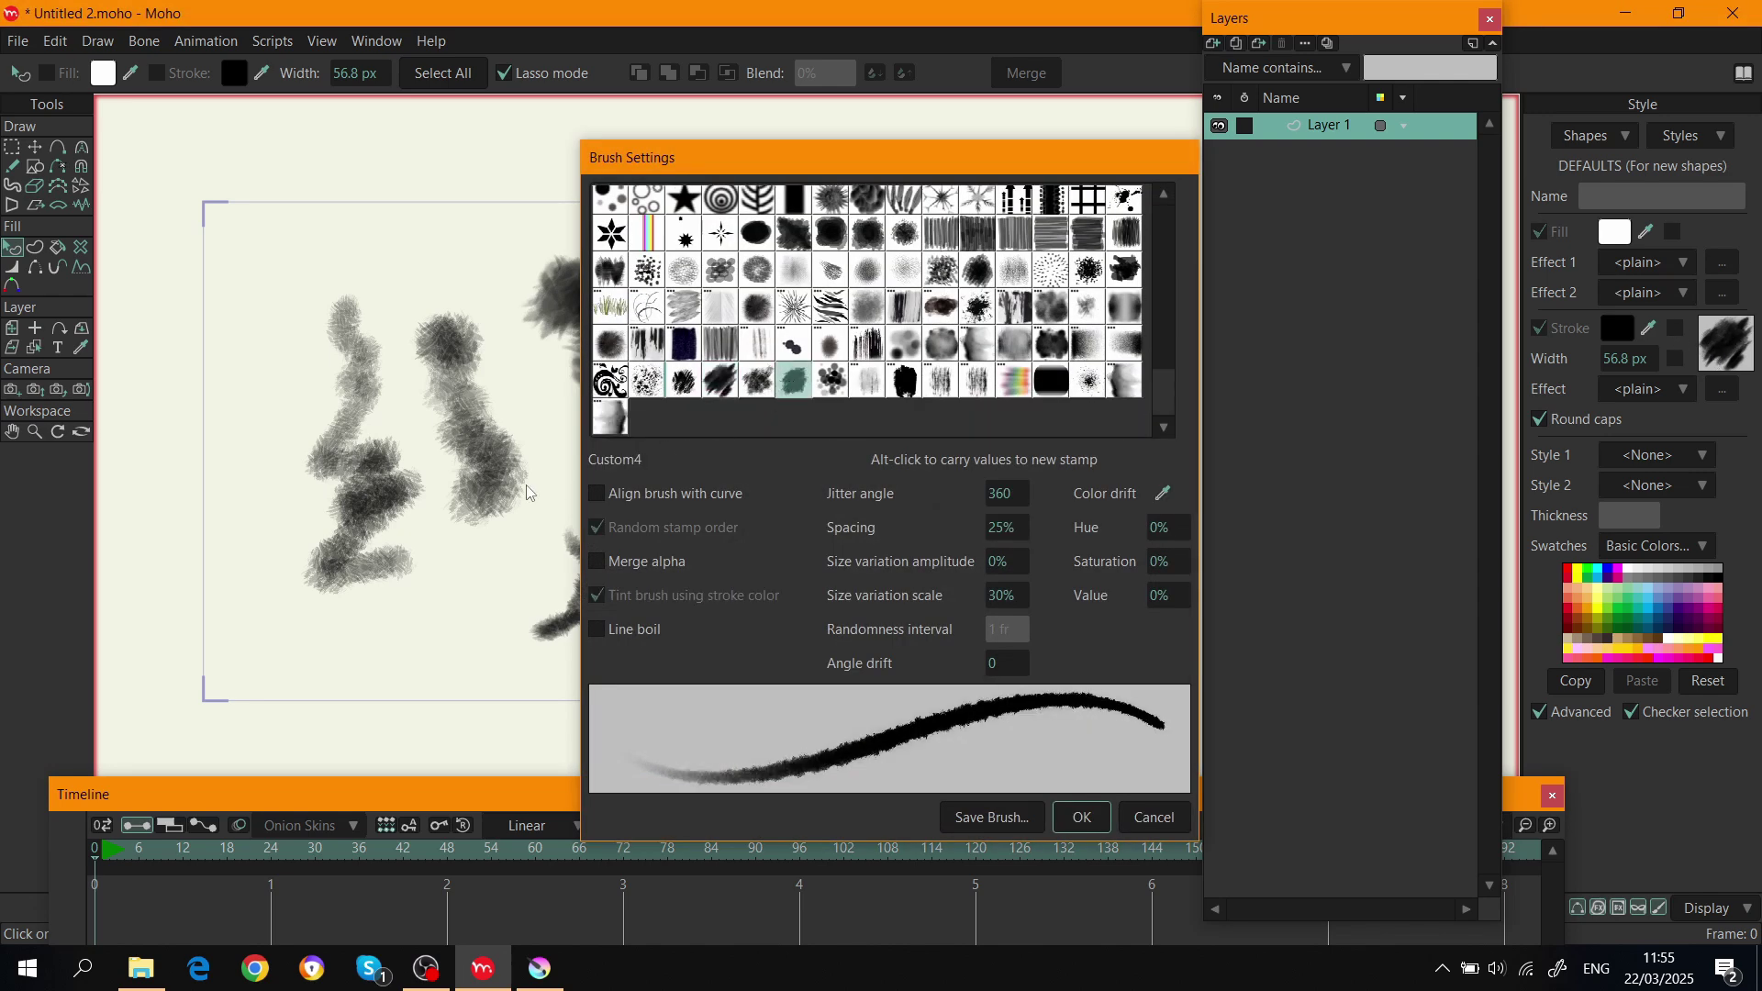
left_click(1083, 817)
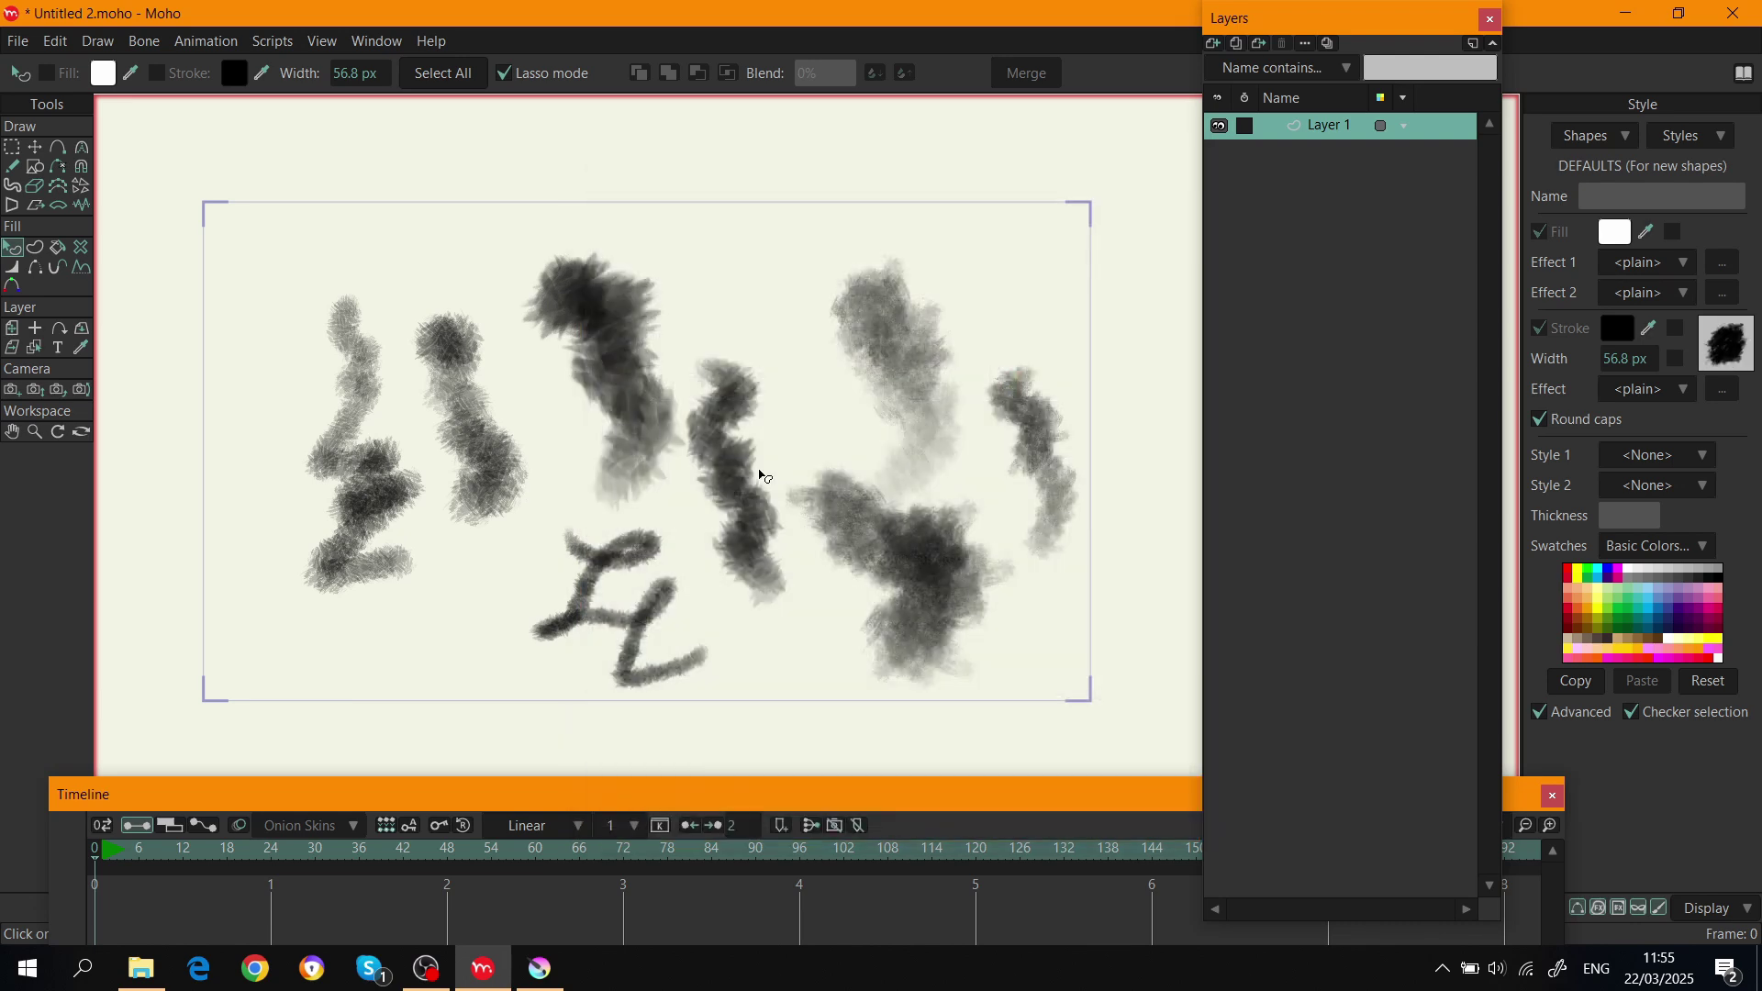
Paint several dark Custom4 freehand strokes across the upper canvas, then reopen Brush Settings.
left_click(11, 167)
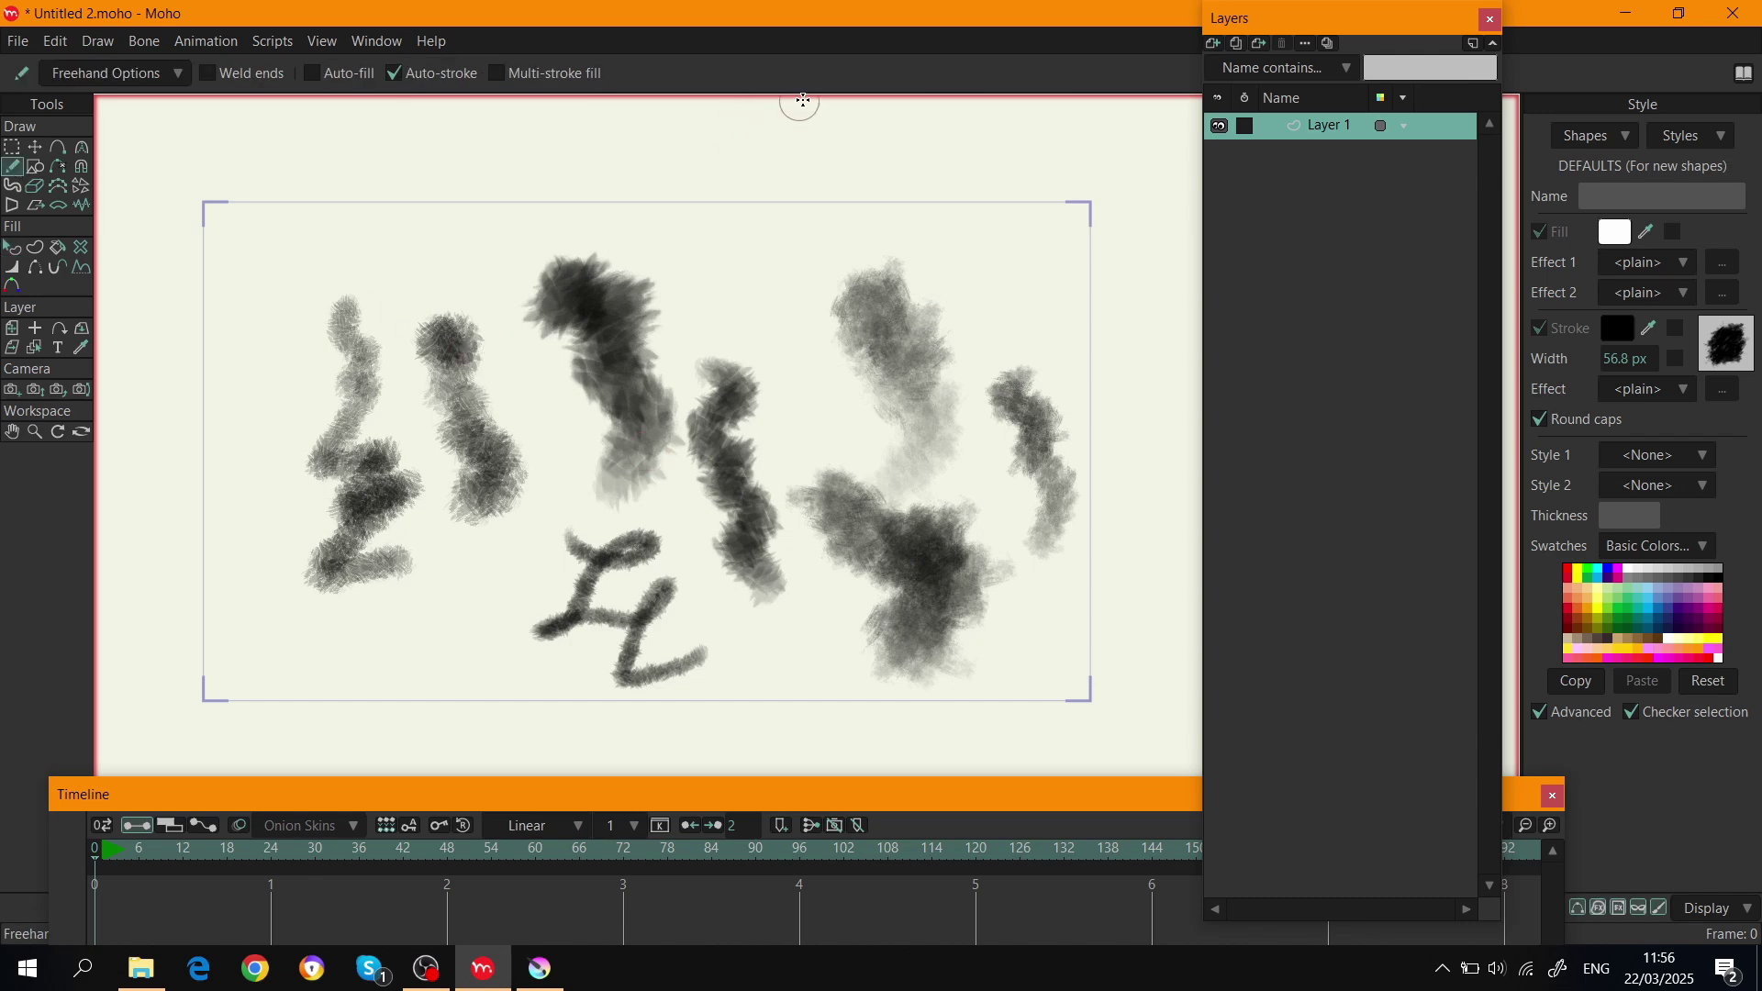
left_click_drag(720, 216, 789, 326)
scroll(800, 342, "up", 1)
scroll(800, 343, "up", 5)
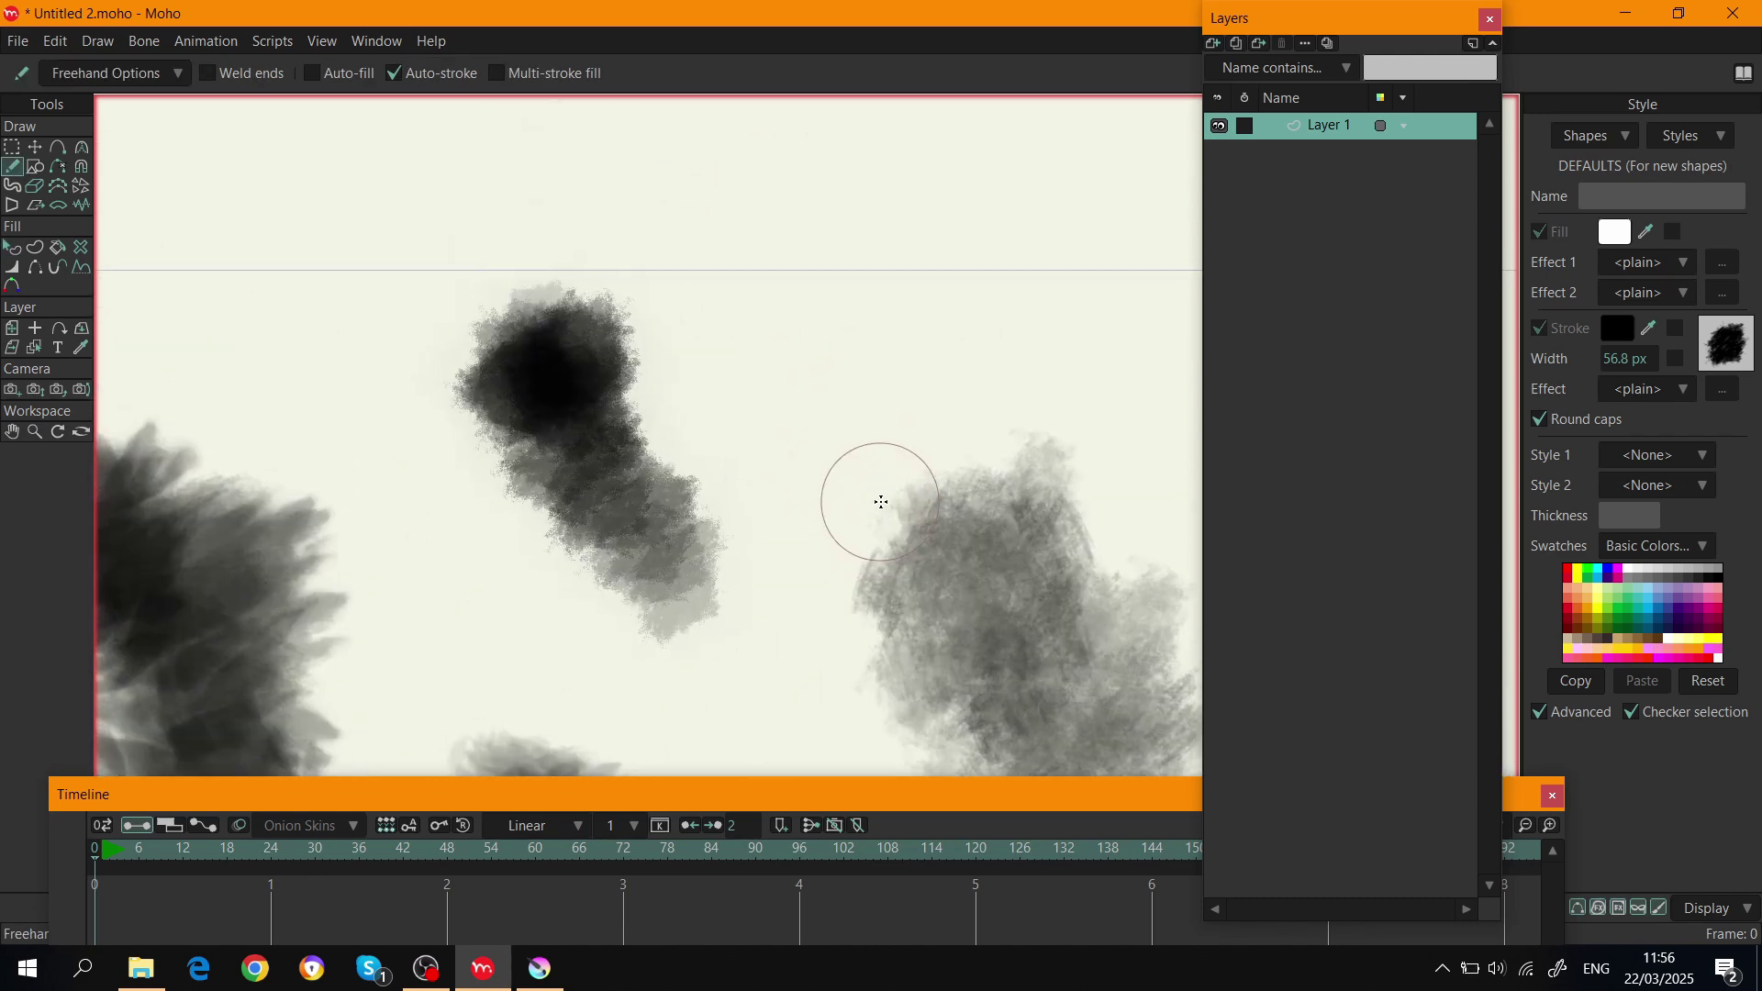
mouse_move(678, 119)
left_mouse_down()
mouse_move(716, 193)
mouse_move(775, 449)
left_mouse_up()
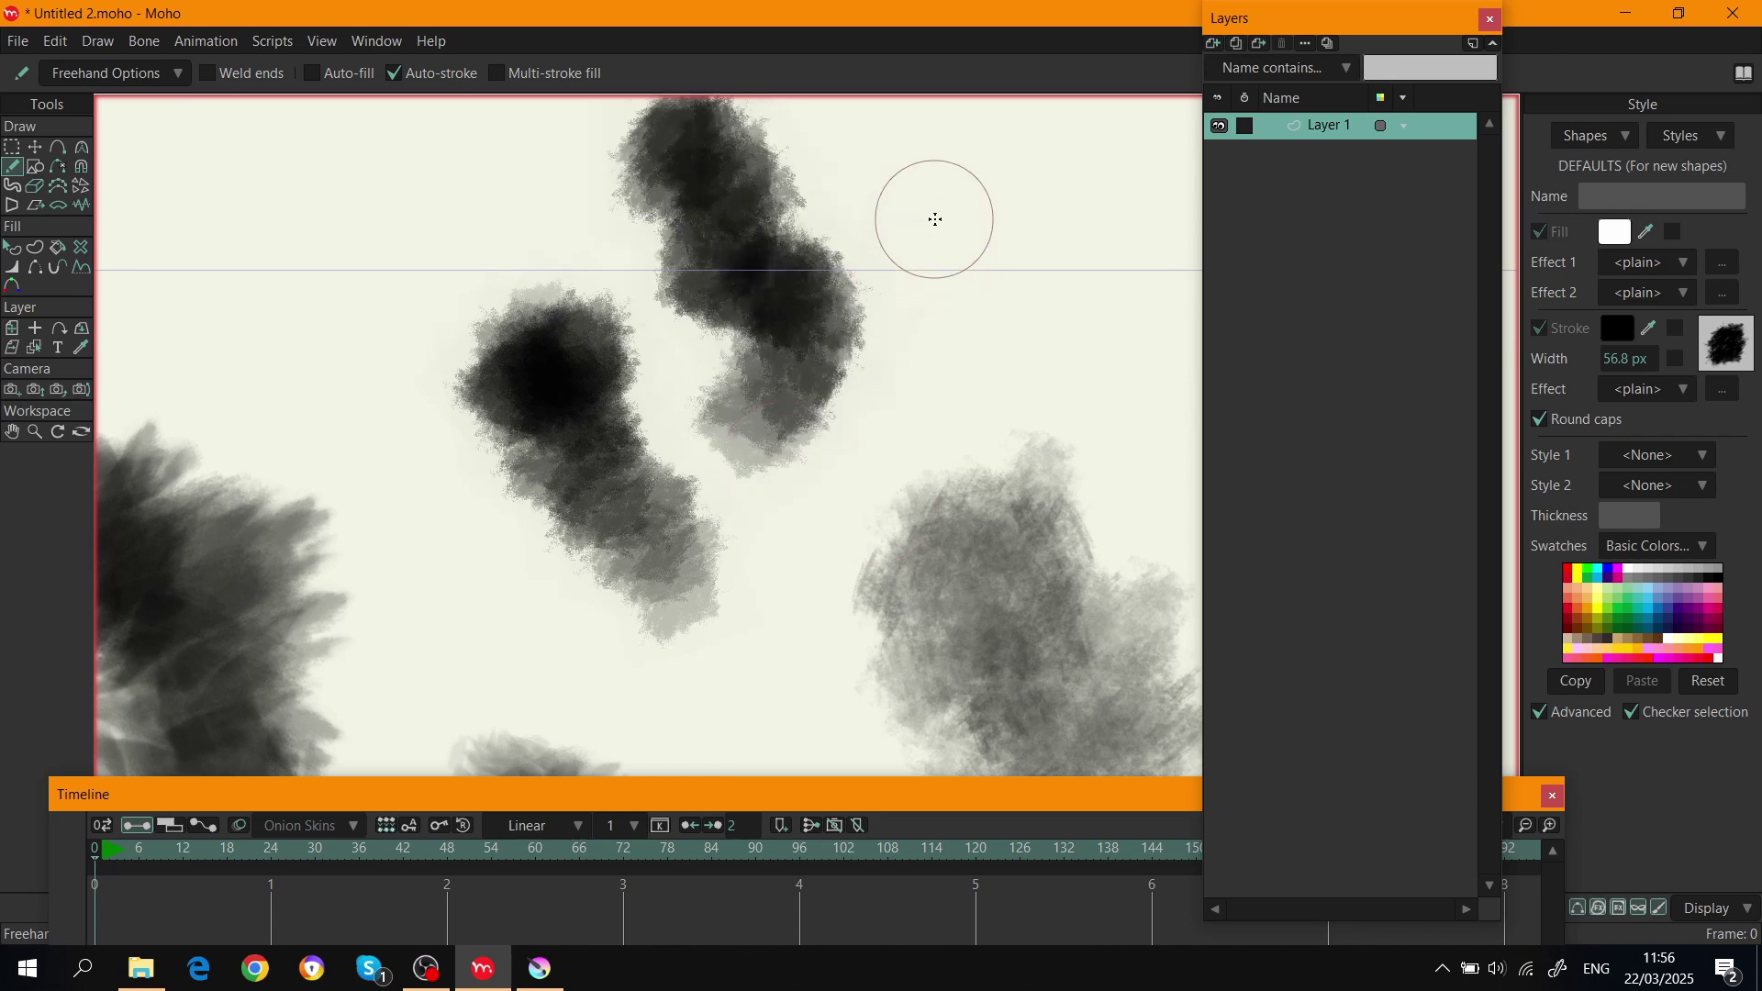
left_click_drag(935, 217, 973, 294)
mouse_move(838, 267)
left_mouse_down()
mouse_move(863, 275)
mouse_move(535, 229)
mouse_move(535, 204)
mouse_move(562, 346)
left_mouse_up()
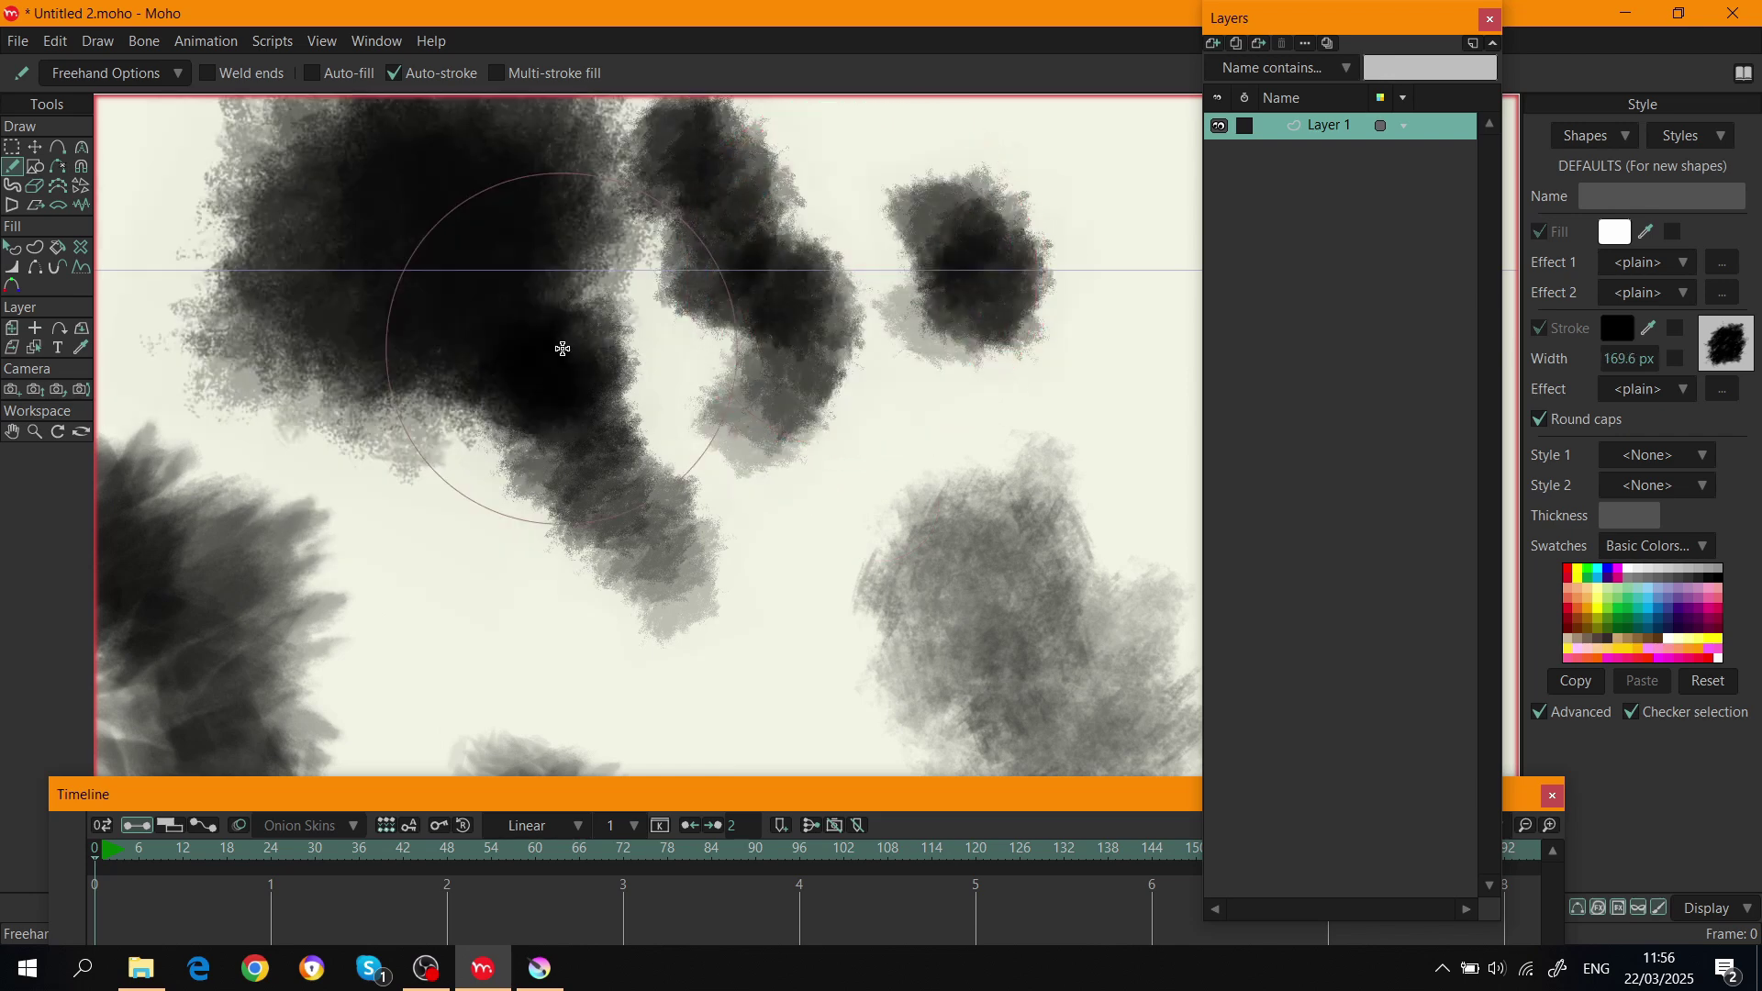
scroll(562, 354, "down", 1)
scroll(562, 353, "down", 3)
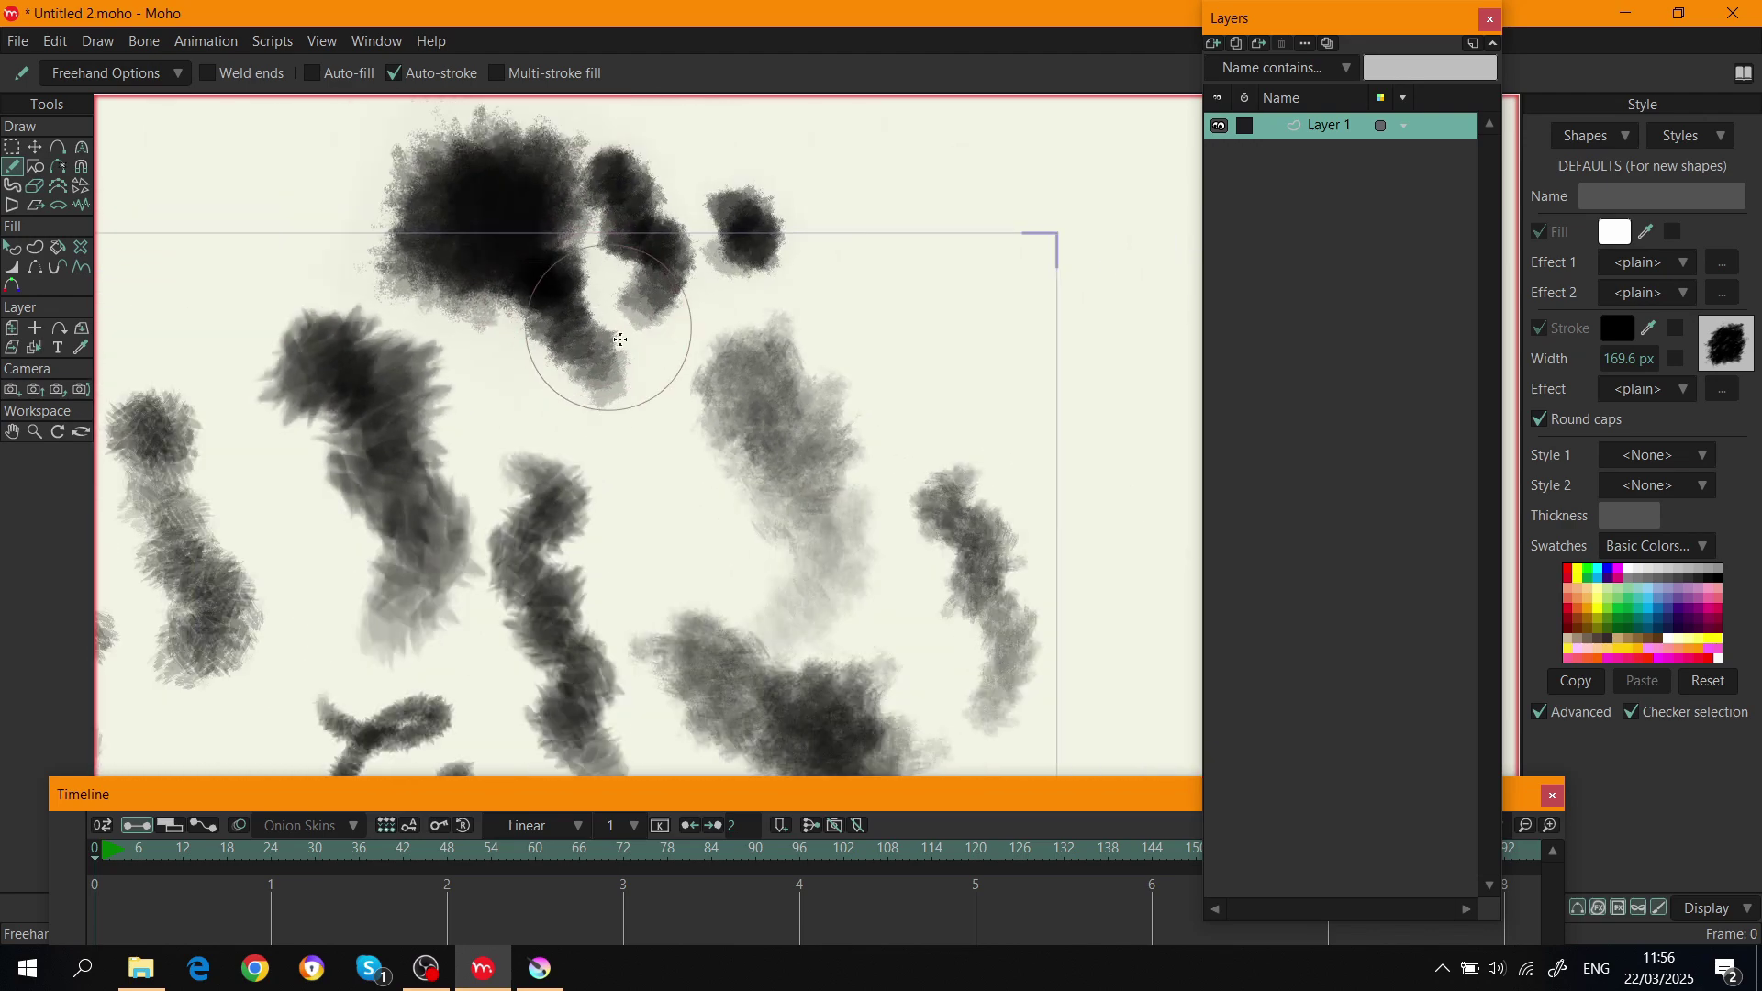
scroll(634, 362, "up", 2)
left_click(1726, 342)
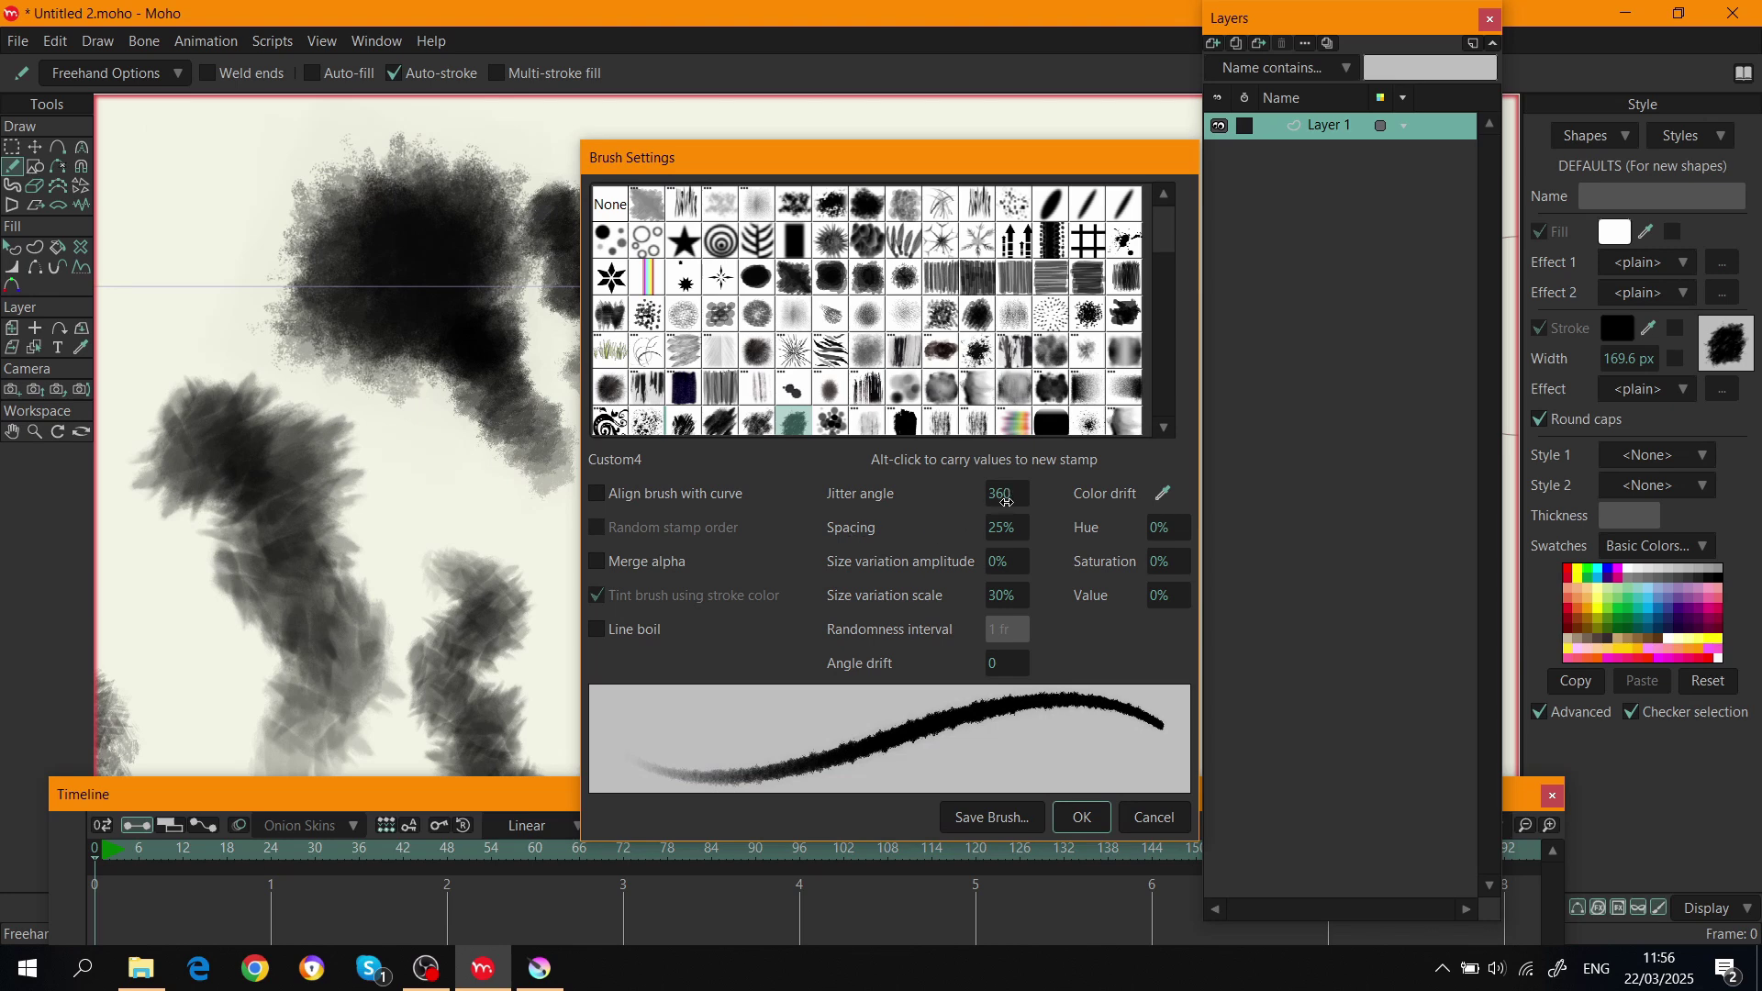
Give Custom4 30% spacing and line boil with a 3-frame randomness interval, then apply.
mouse_move(1009, 534)
left_mouse_down()
mouse_move(1048, 541)
mouse_move(1035, 596)
mouse_move(1057, 597)
left_mouse_up()
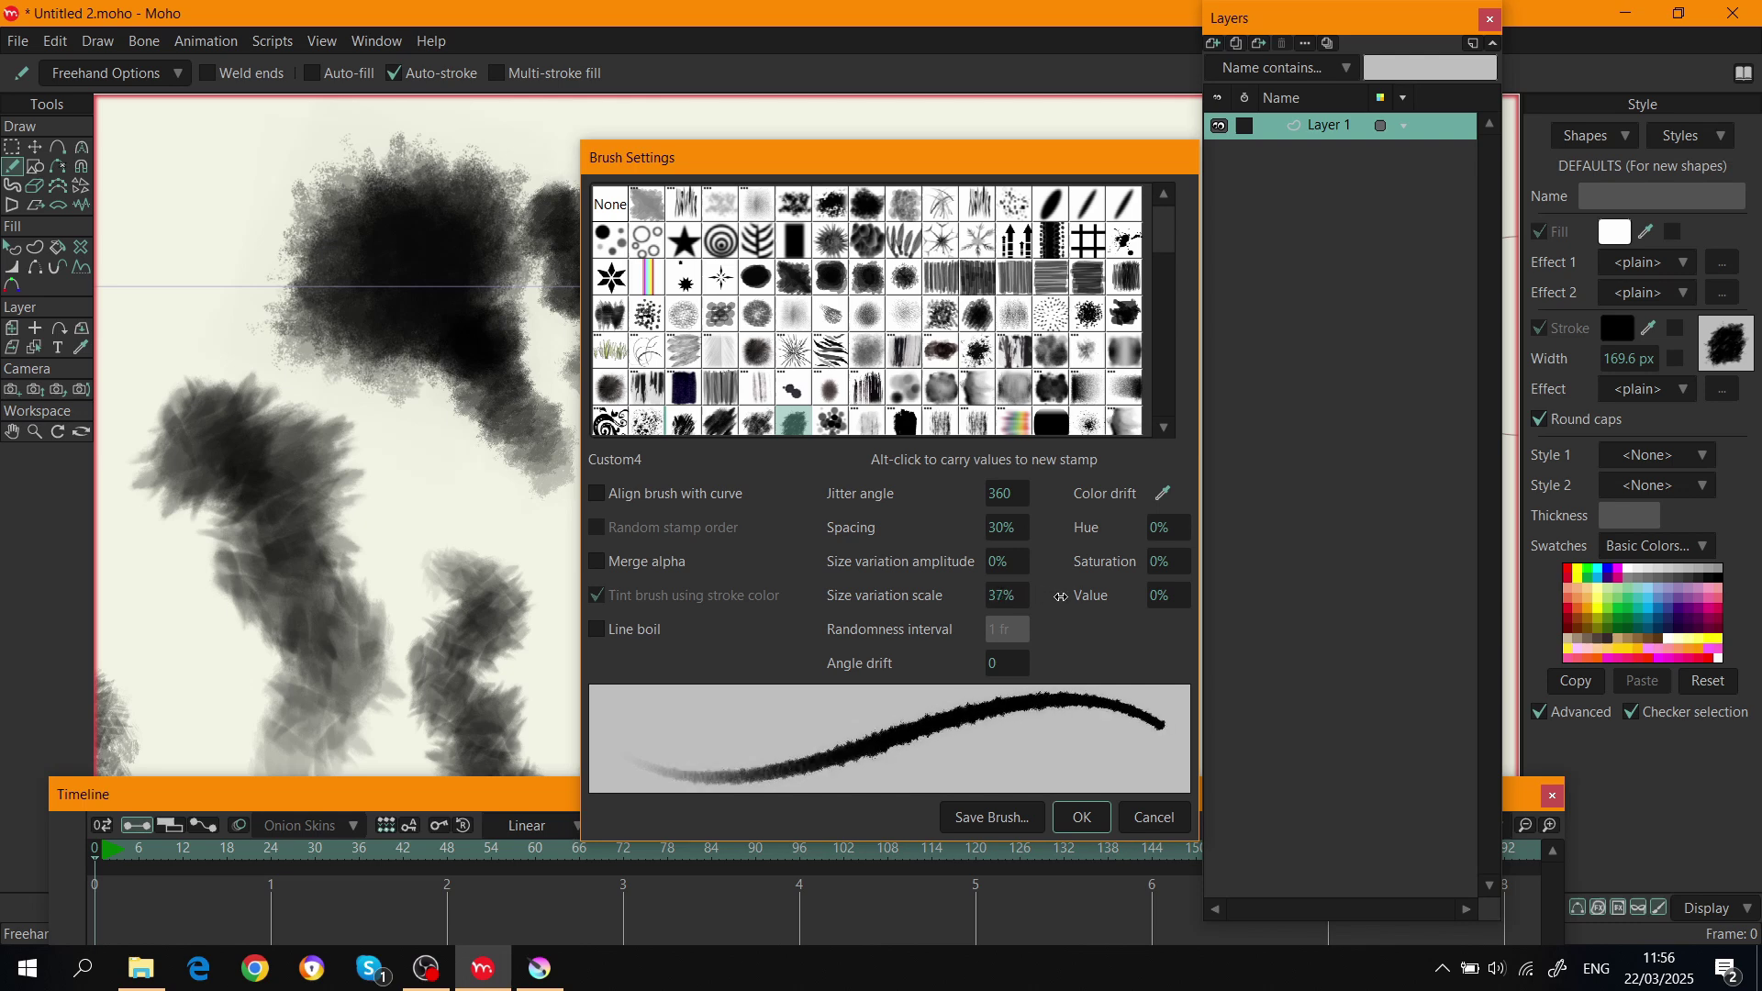
left_click(596, 629)
left_click(1015, 633)
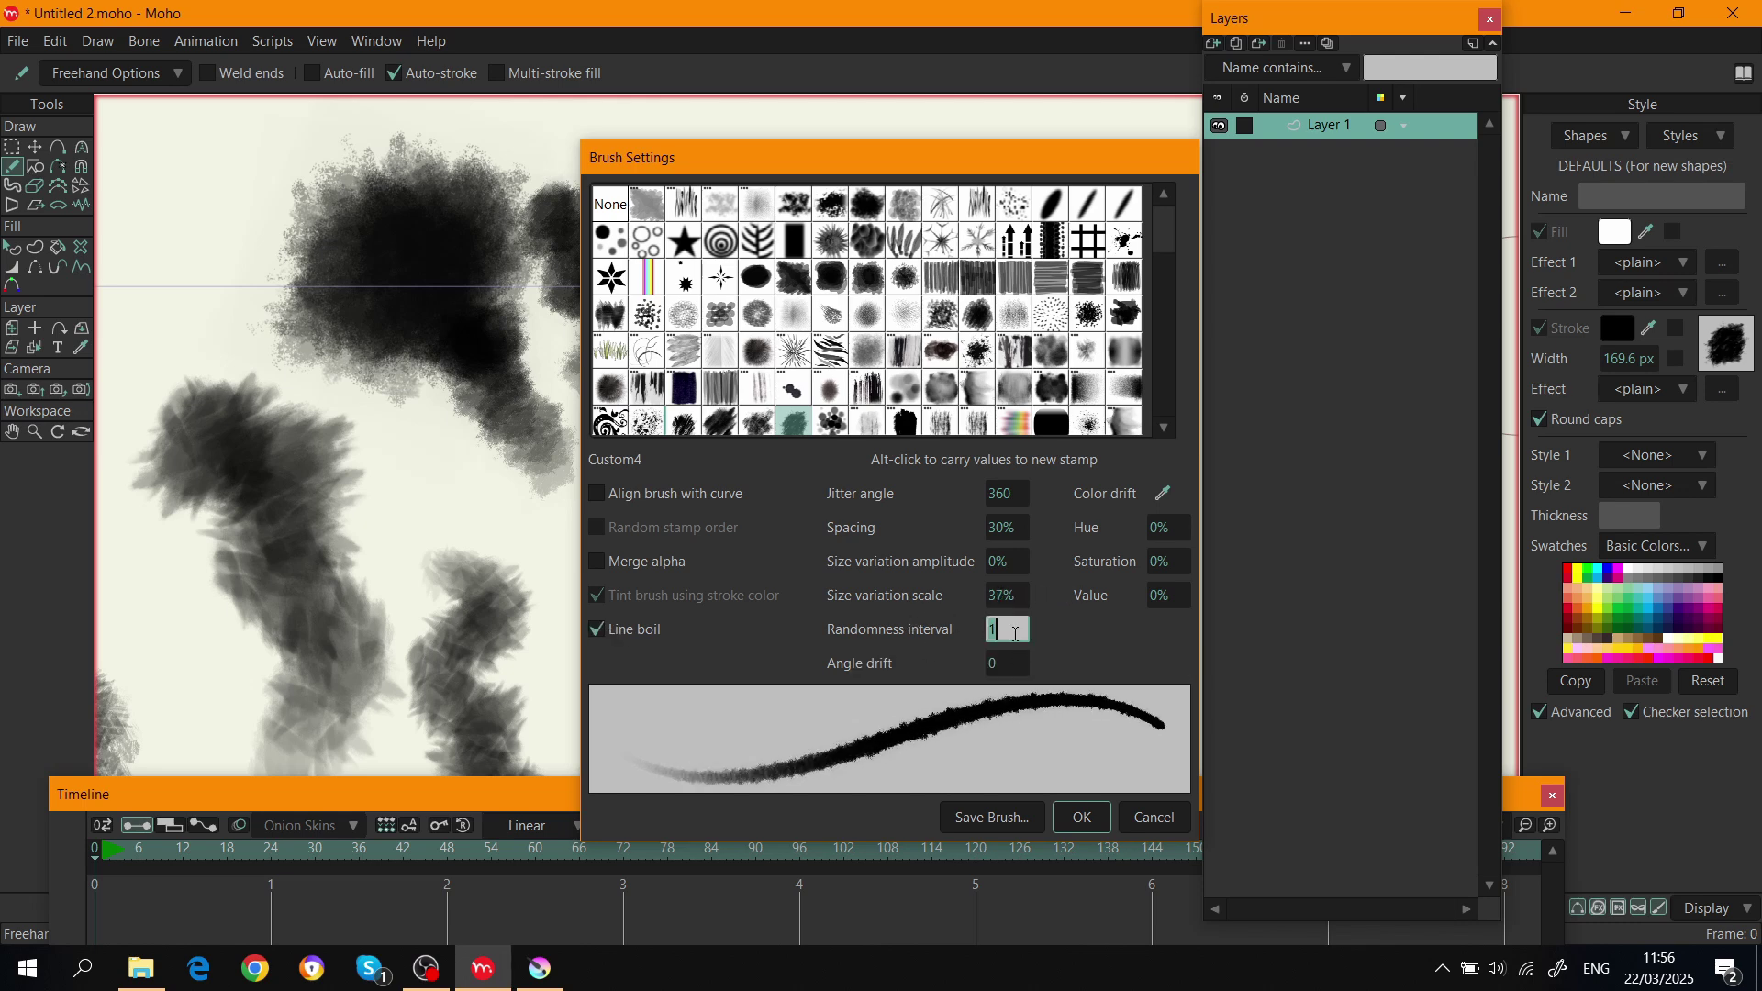
type("3")
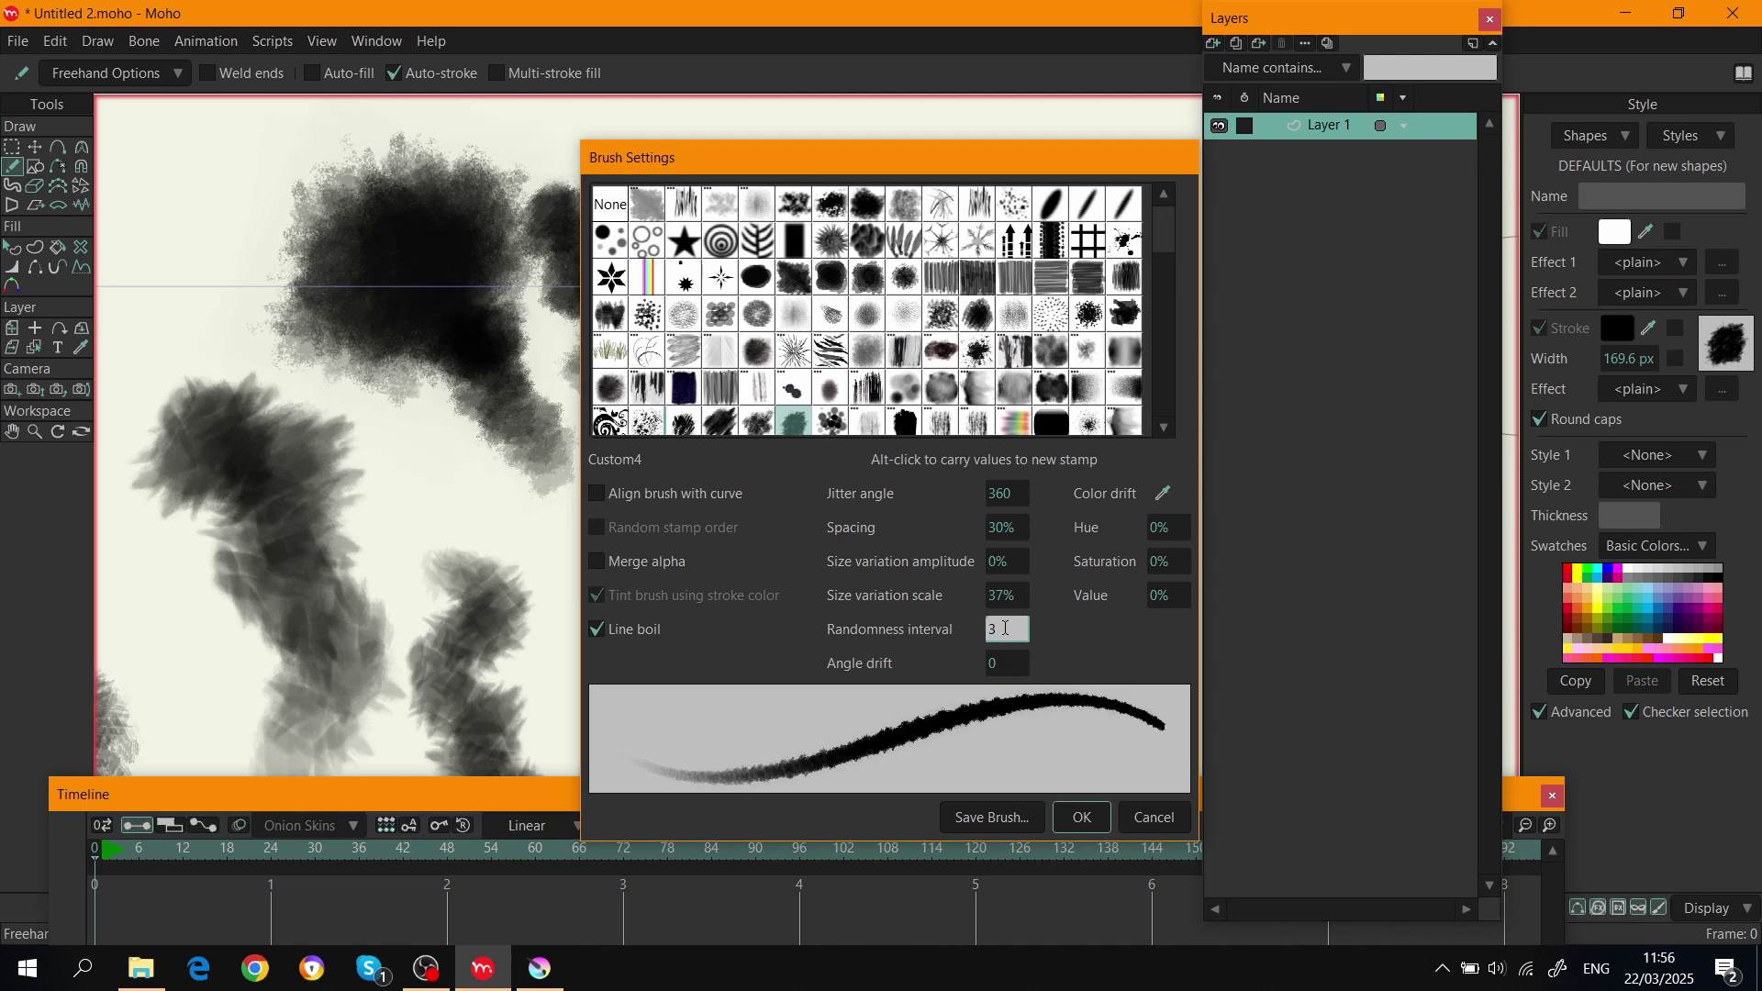
left_click(1089, 819)
Paint a large dark stroke at the upper right, advance the timeline, and reopen Brush Settings.
scroll(820, 433, "up", 1)
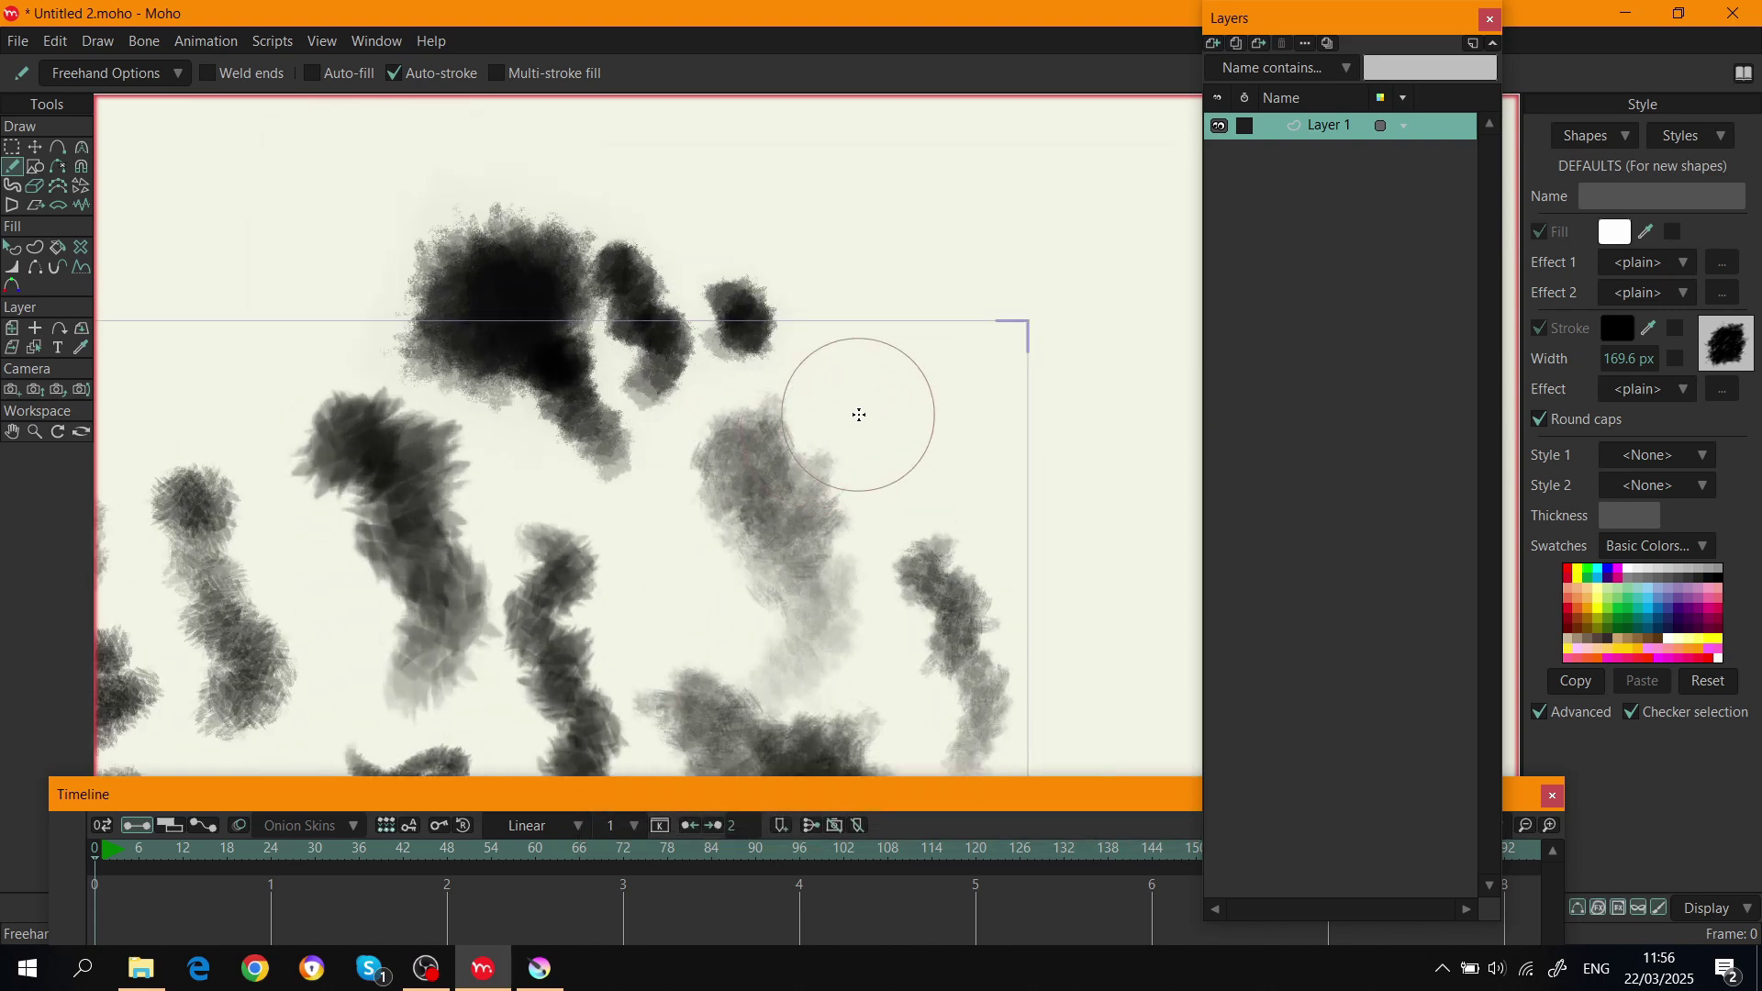
mouse_move(725, 129)
left_mouse_down()
mouse_move(871, 239)
mouse_move(1101, 569)
left_mouse_up()
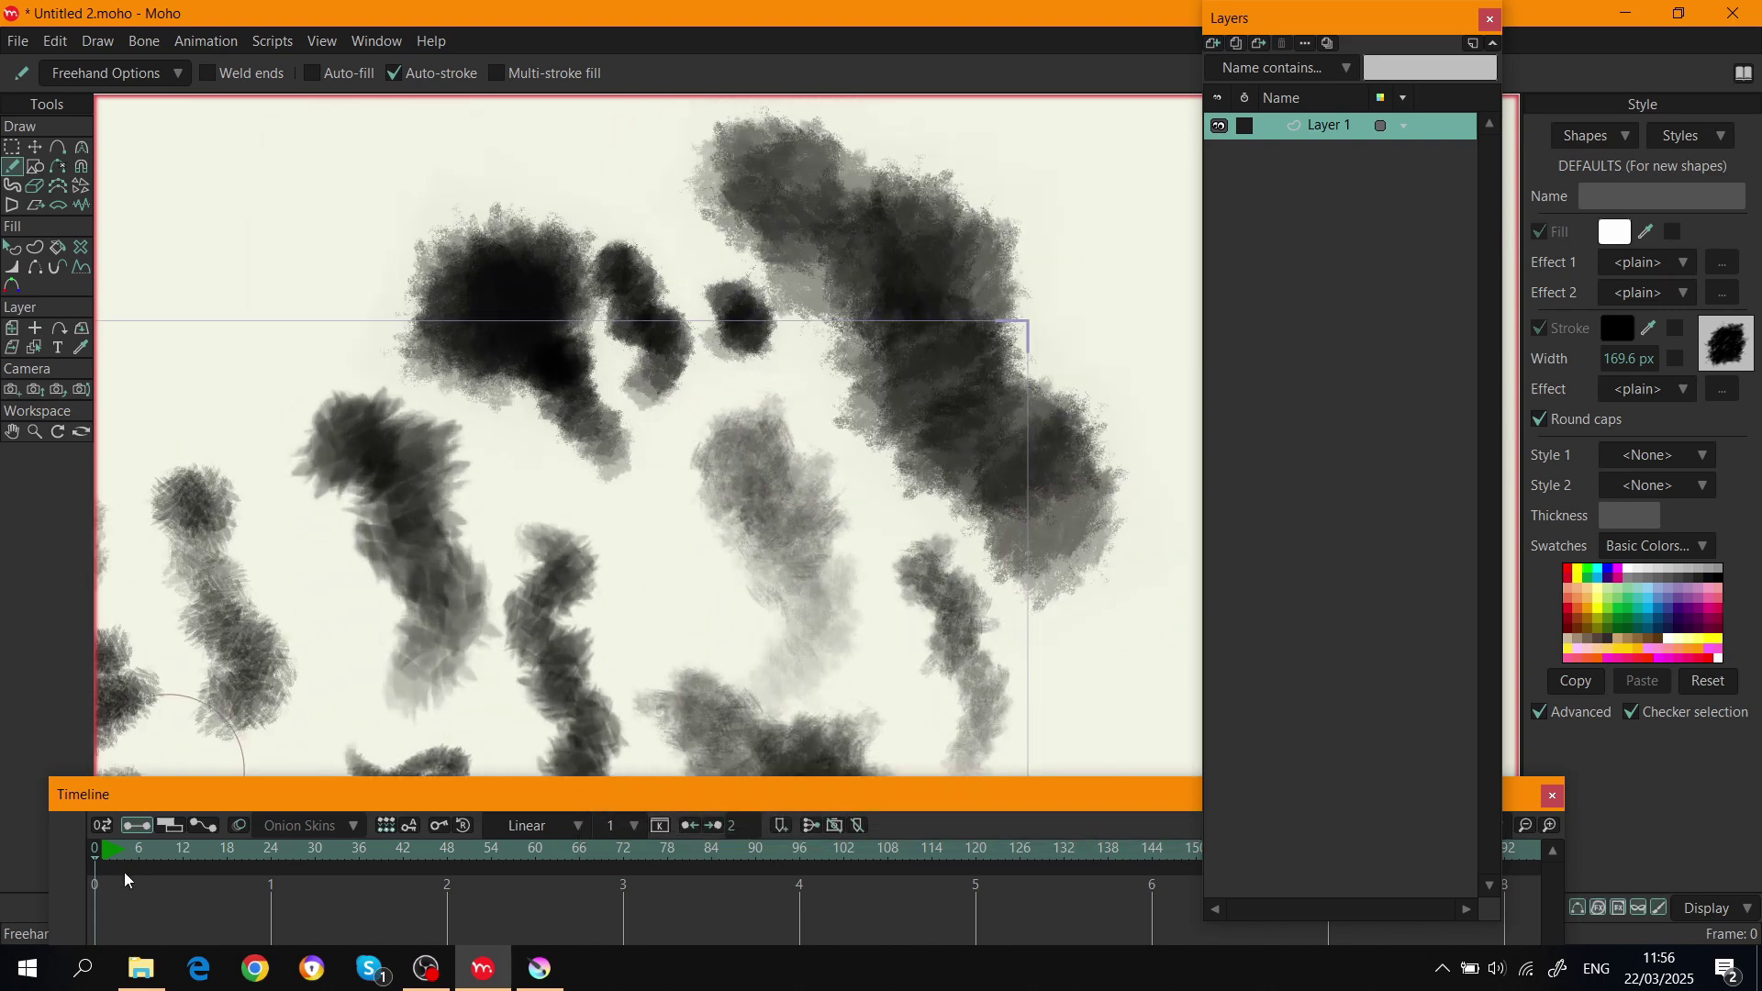
mouse_move(117, 853)
left_mouse_down()
mouse_move(313, 849)
mouse_move(103, 849)
left_mouse_up()
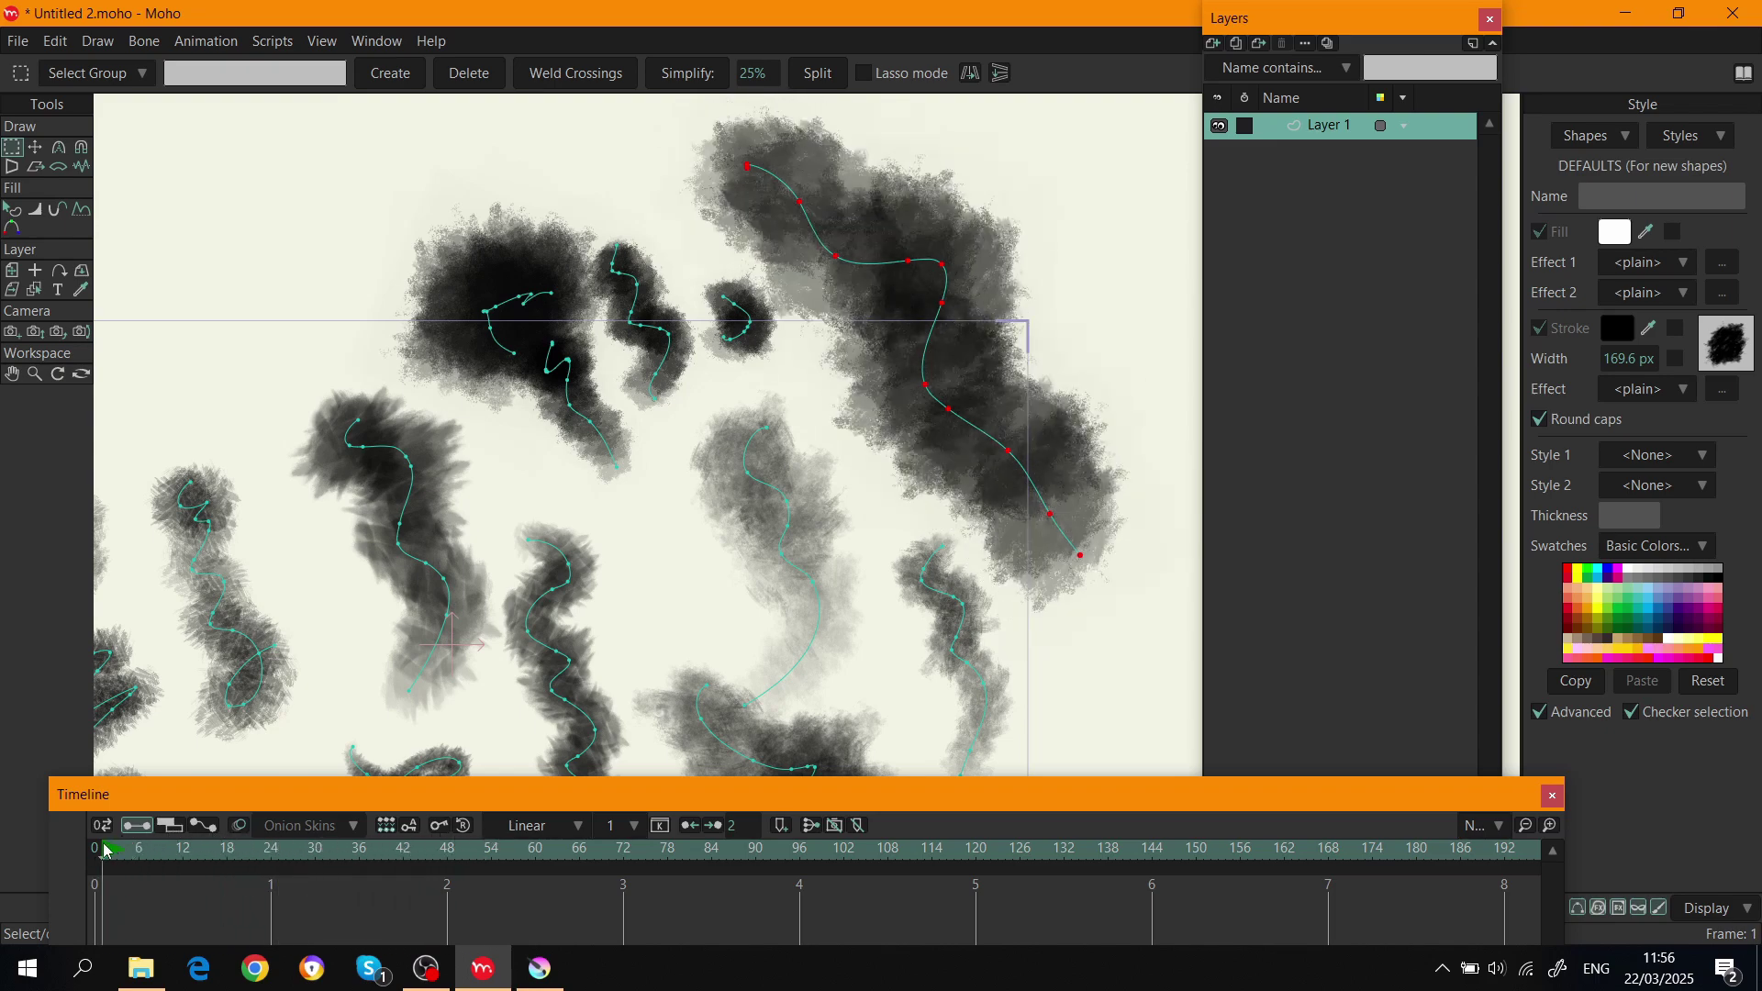
left_click(1714, 349)
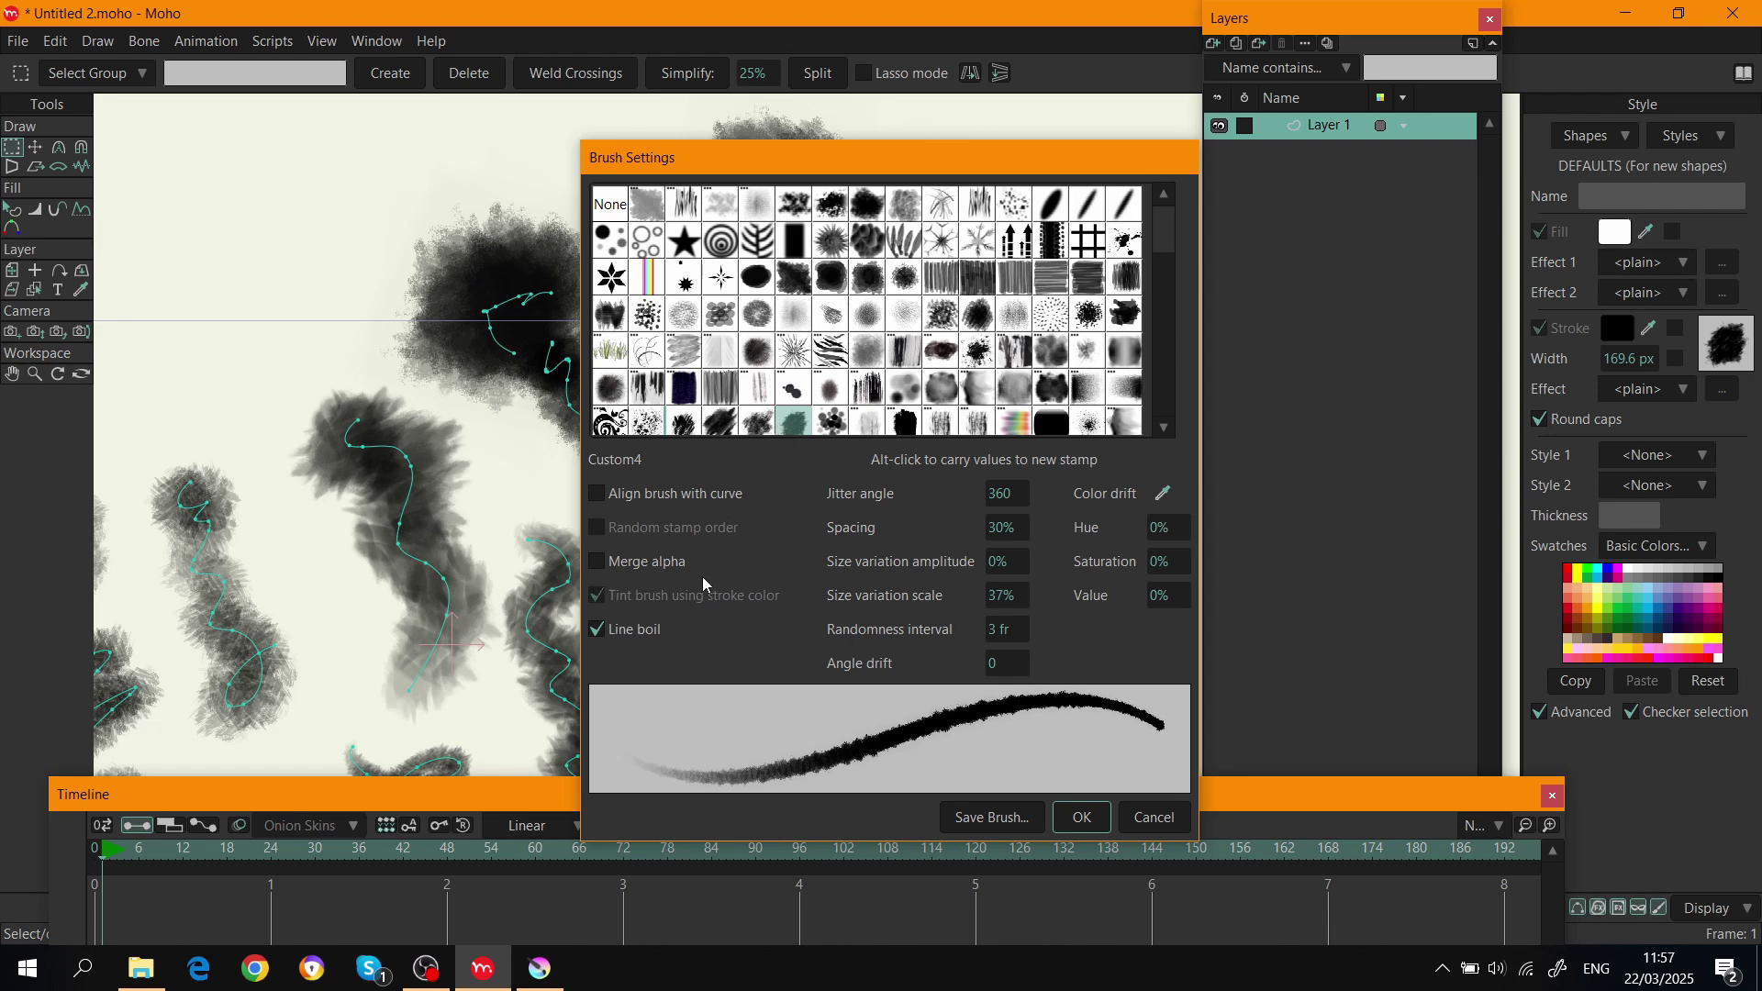
Try Brush519, then choose the Custom3 texture instead and apply it.
left_click(908, 242)
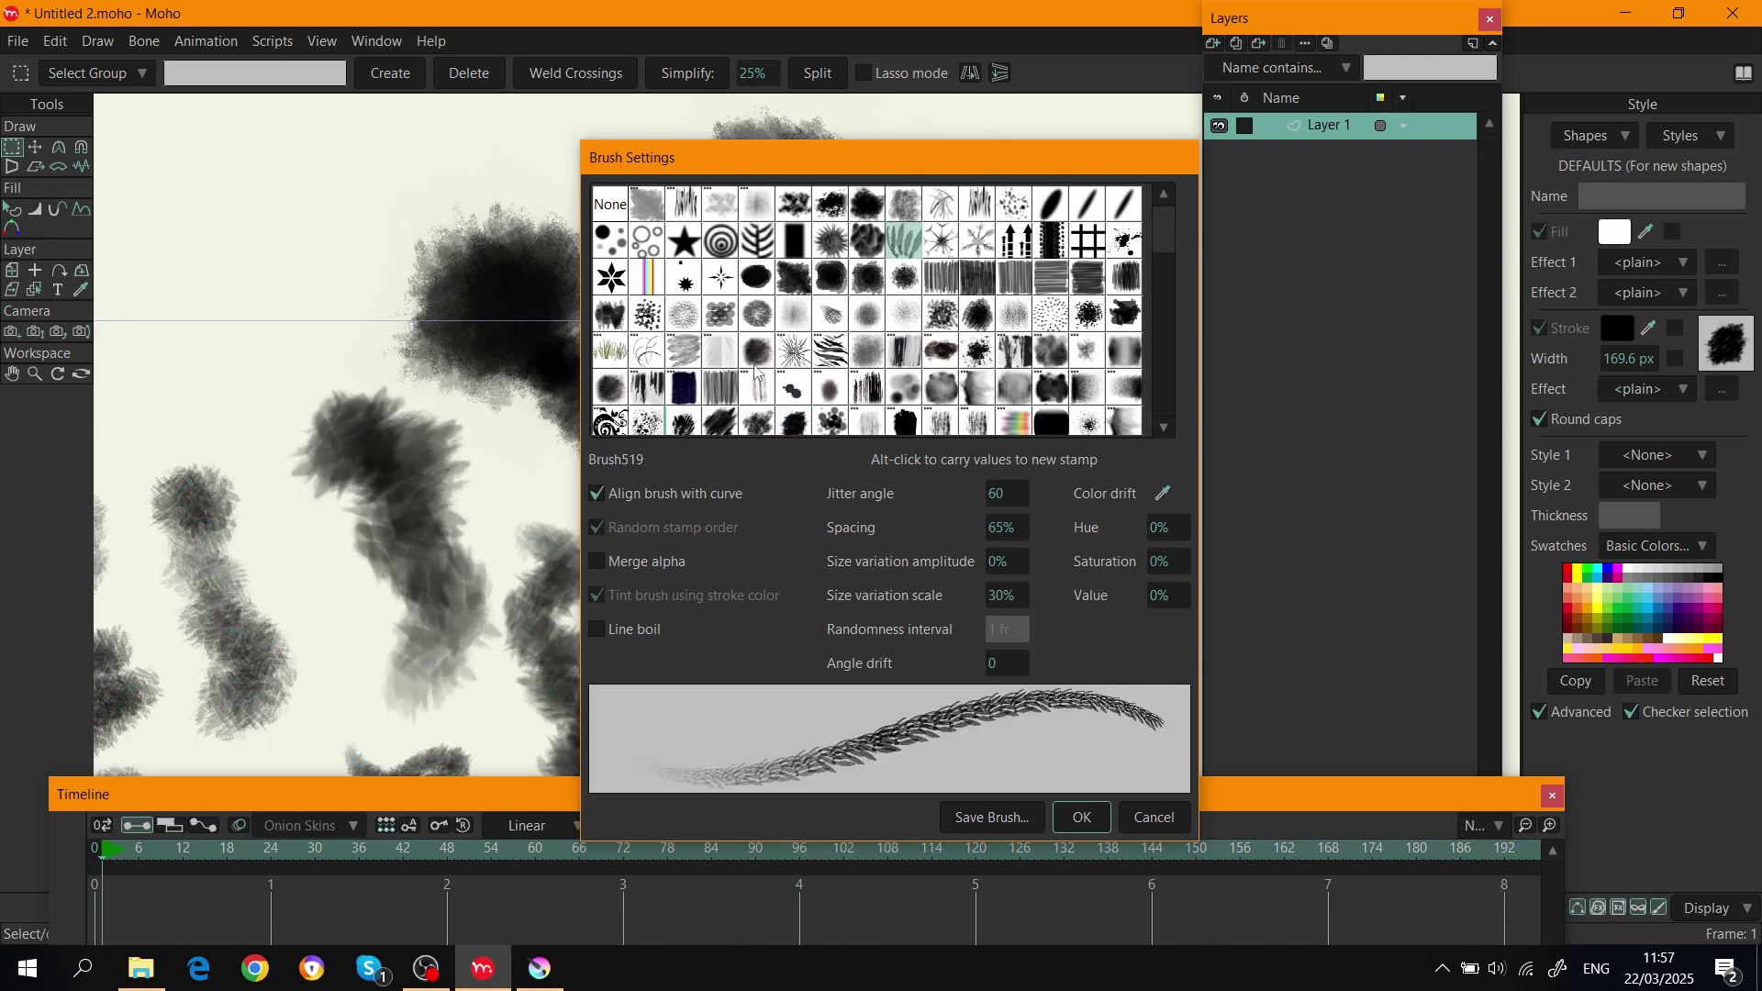
scroll(837, 335, "down", 2)
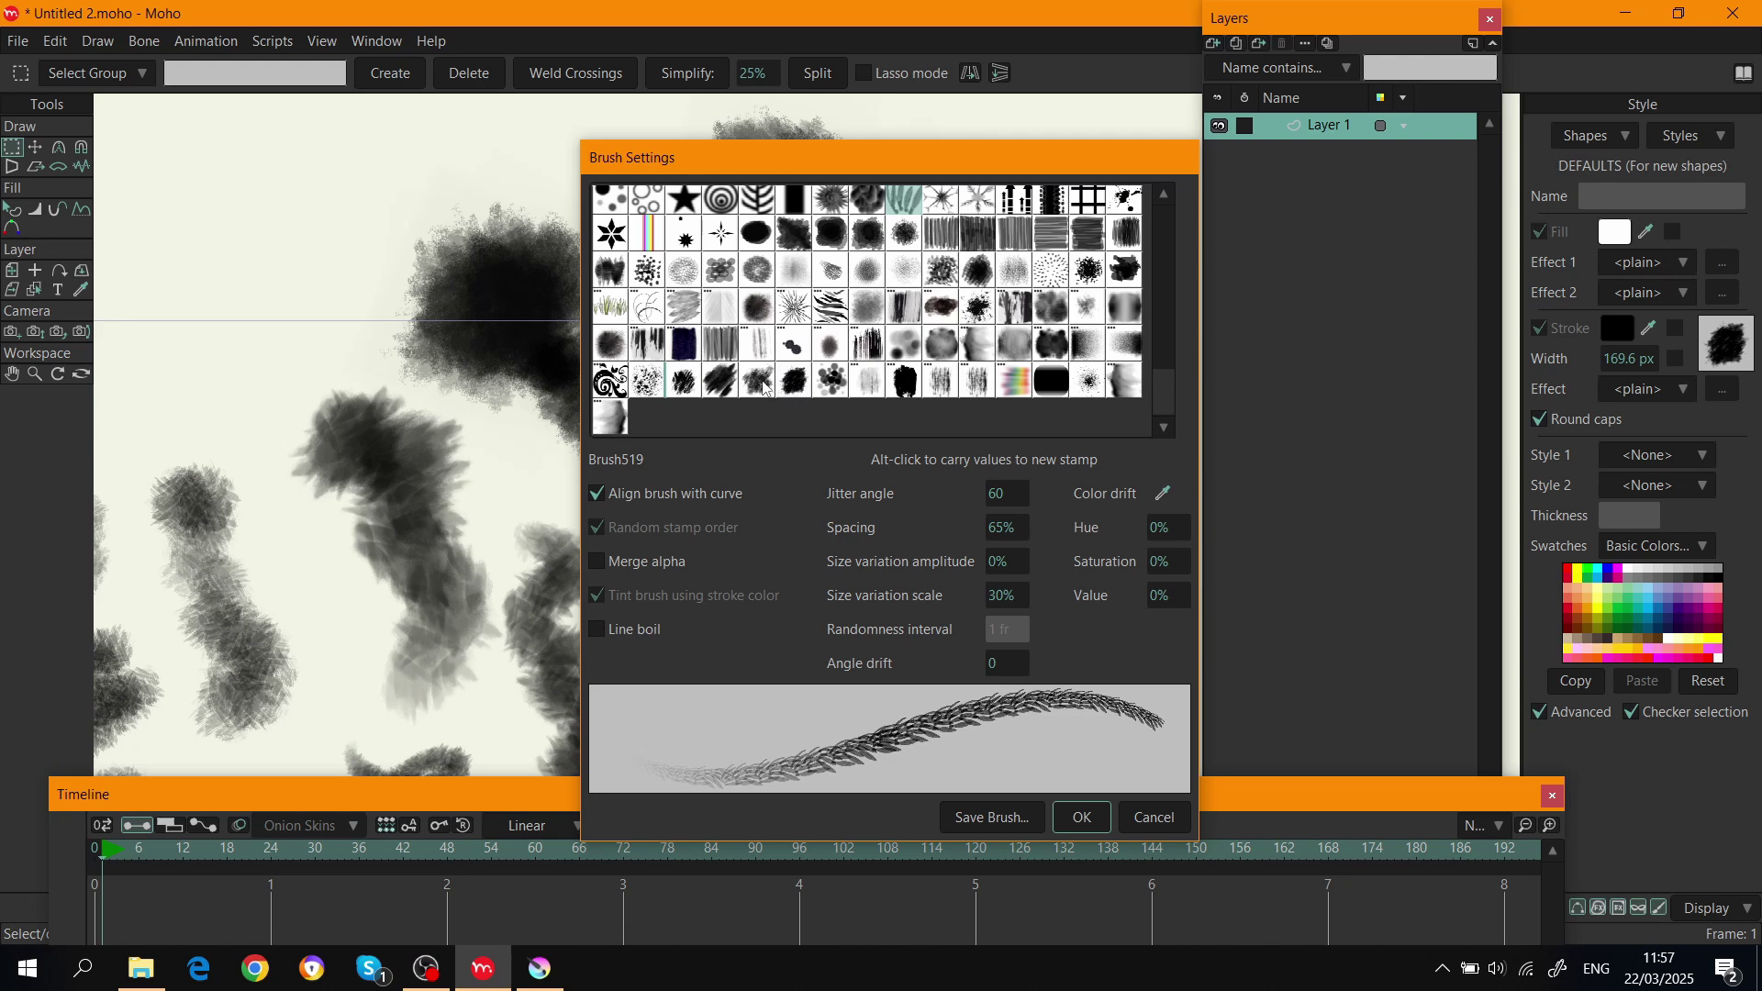
left_click(763, 387)
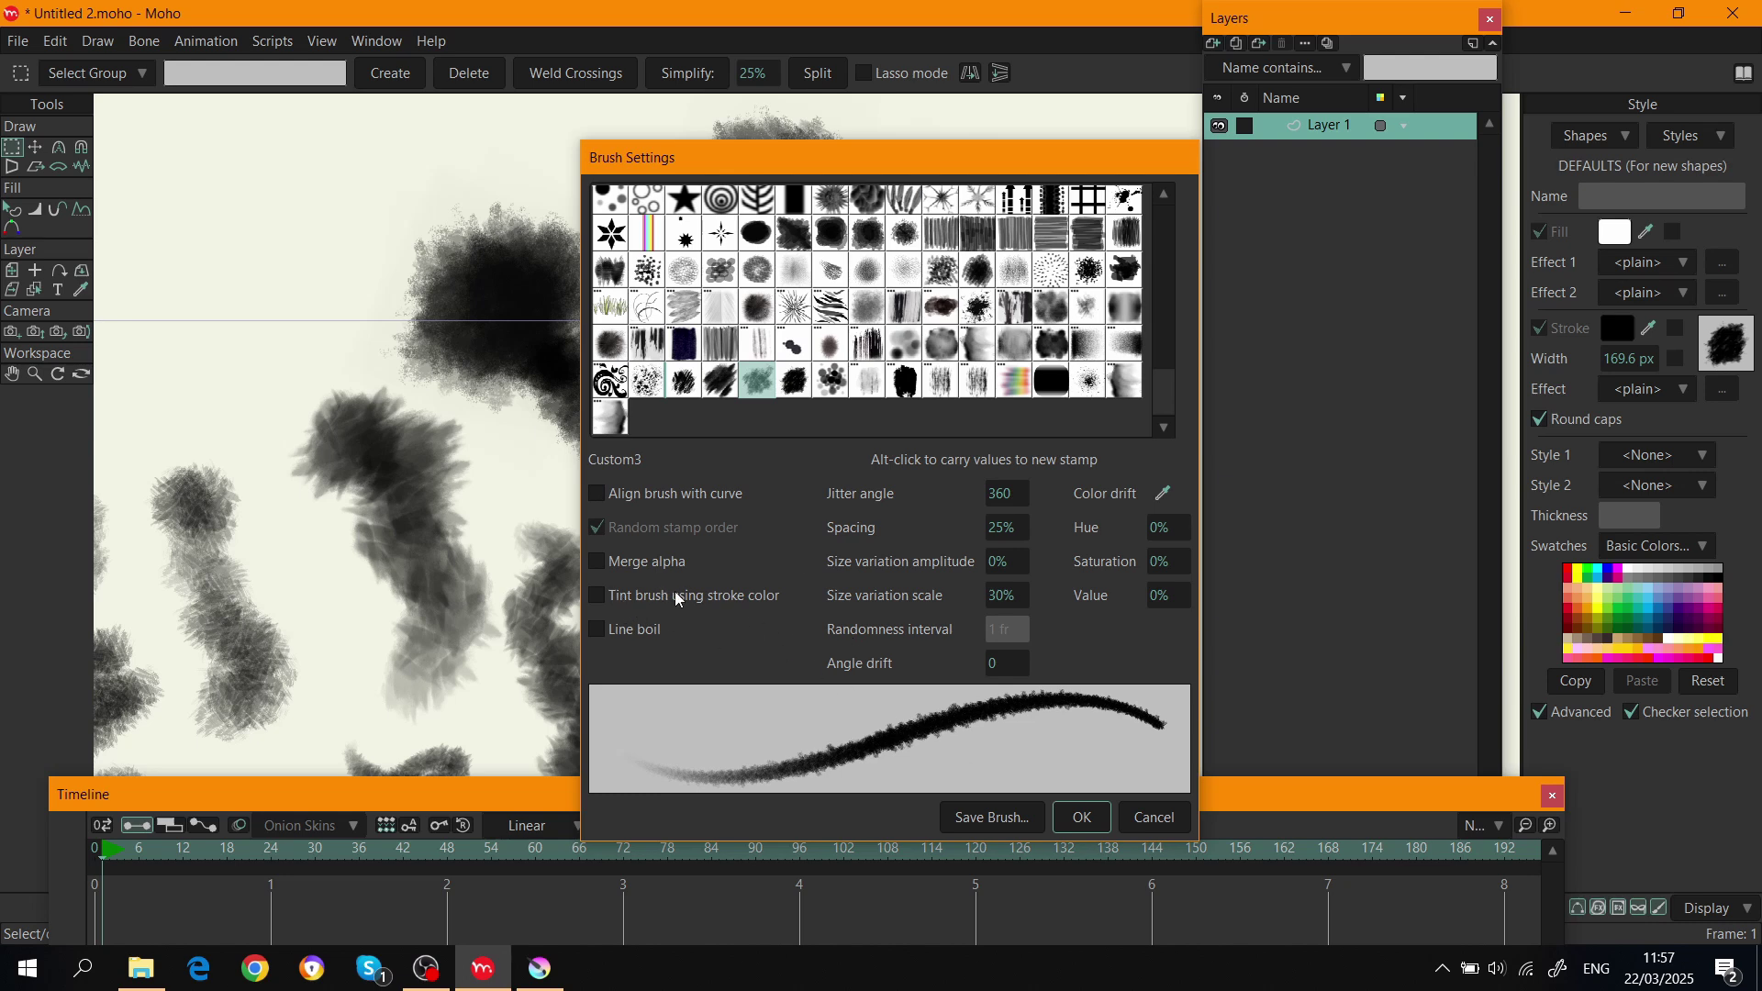
left_click(1081, 818)
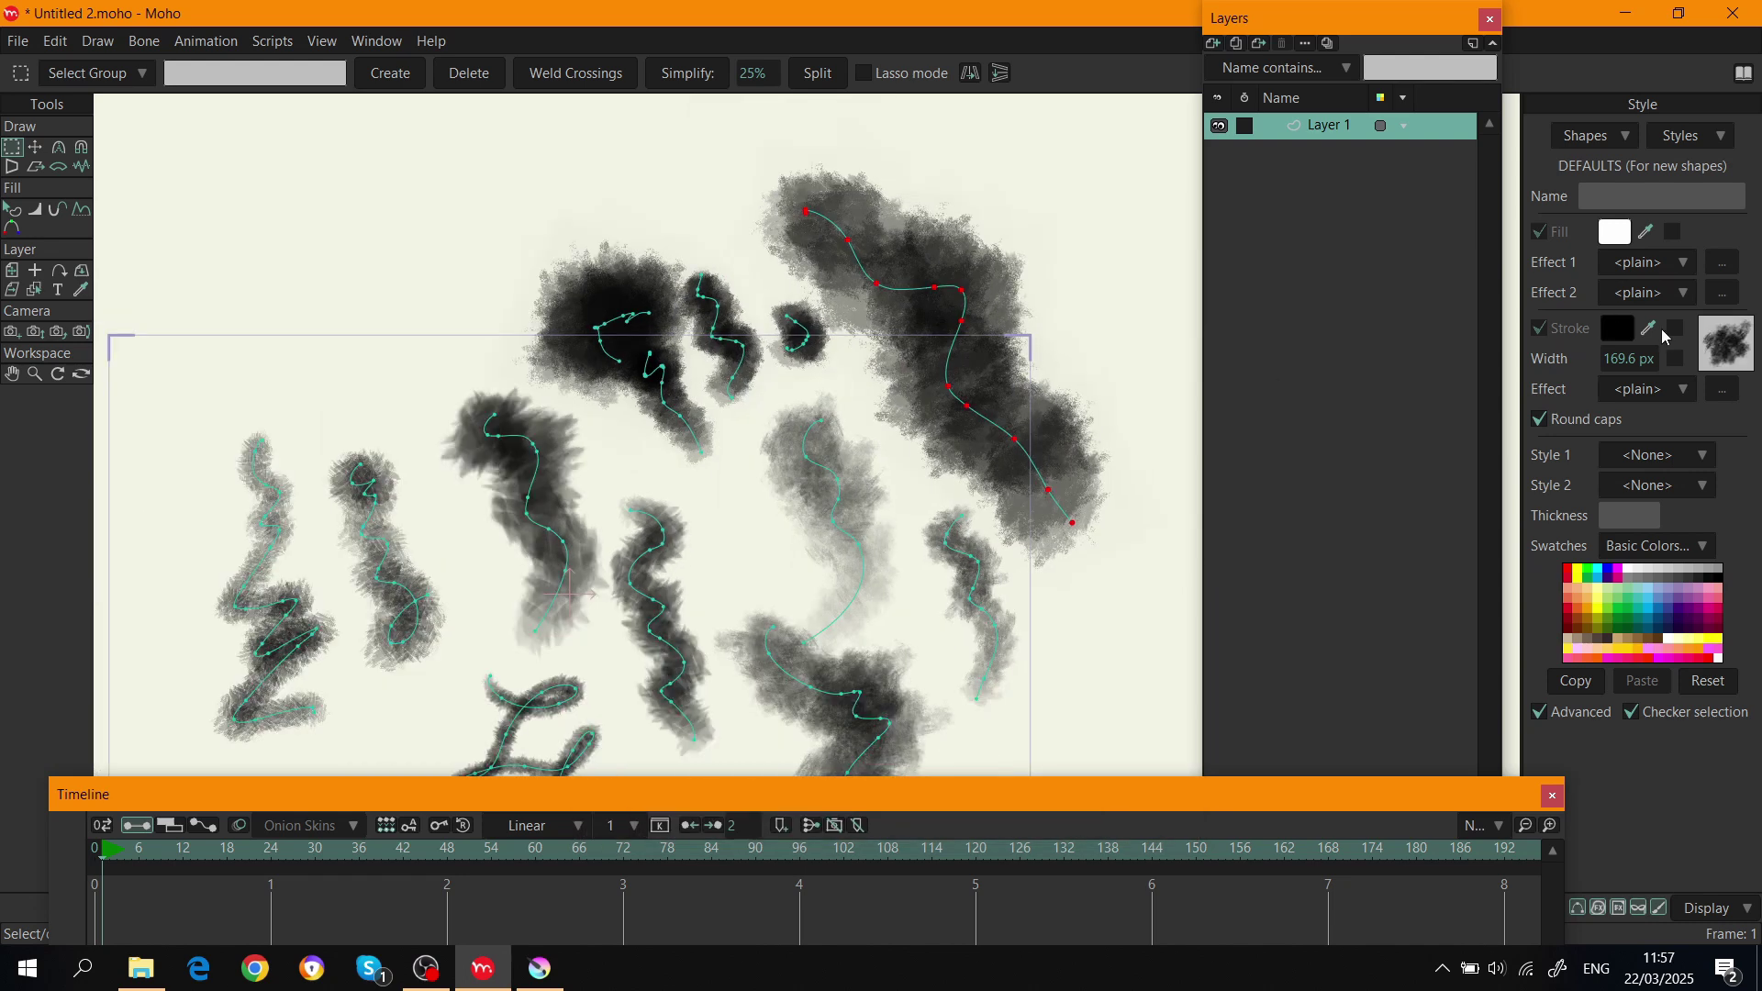
Set the stroke colour to deep red, deselect the stroke's points, and return to frame 0.
left_click(1616, 329)
left_click_drag(1408, 759, 1508, 649)
left_click(1598, 838)
left_click(373, 240)
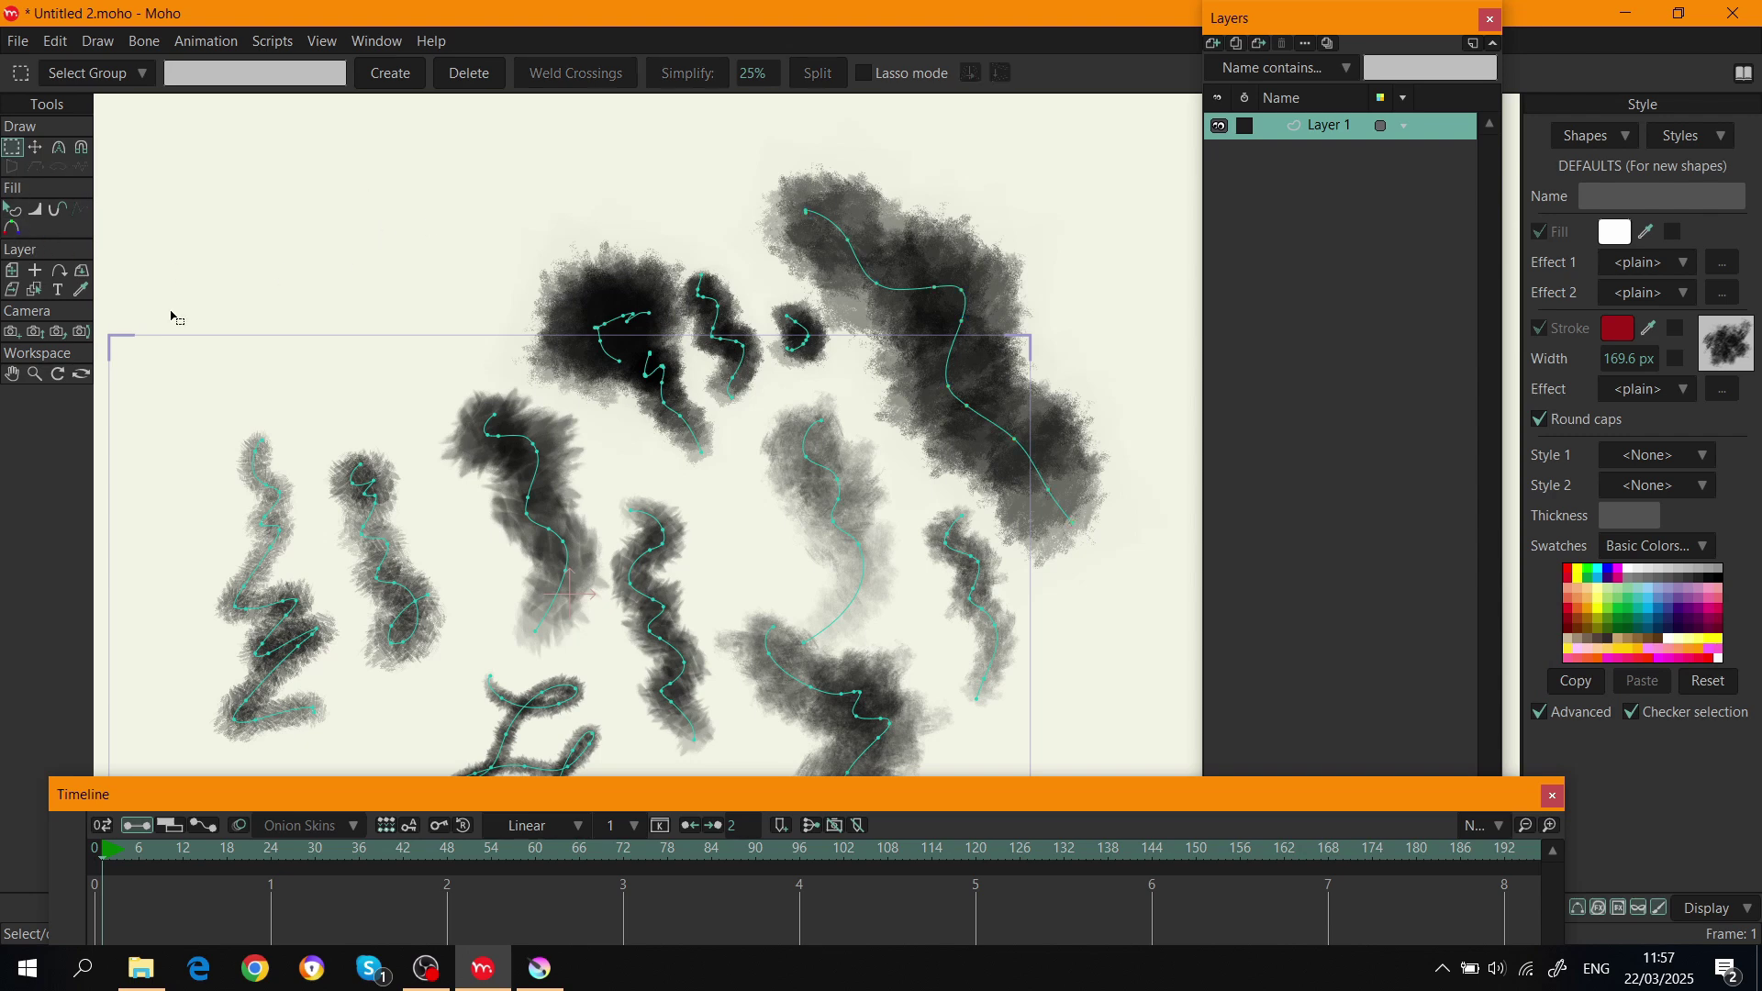
left_click_drag(116, 855, 64, 860)
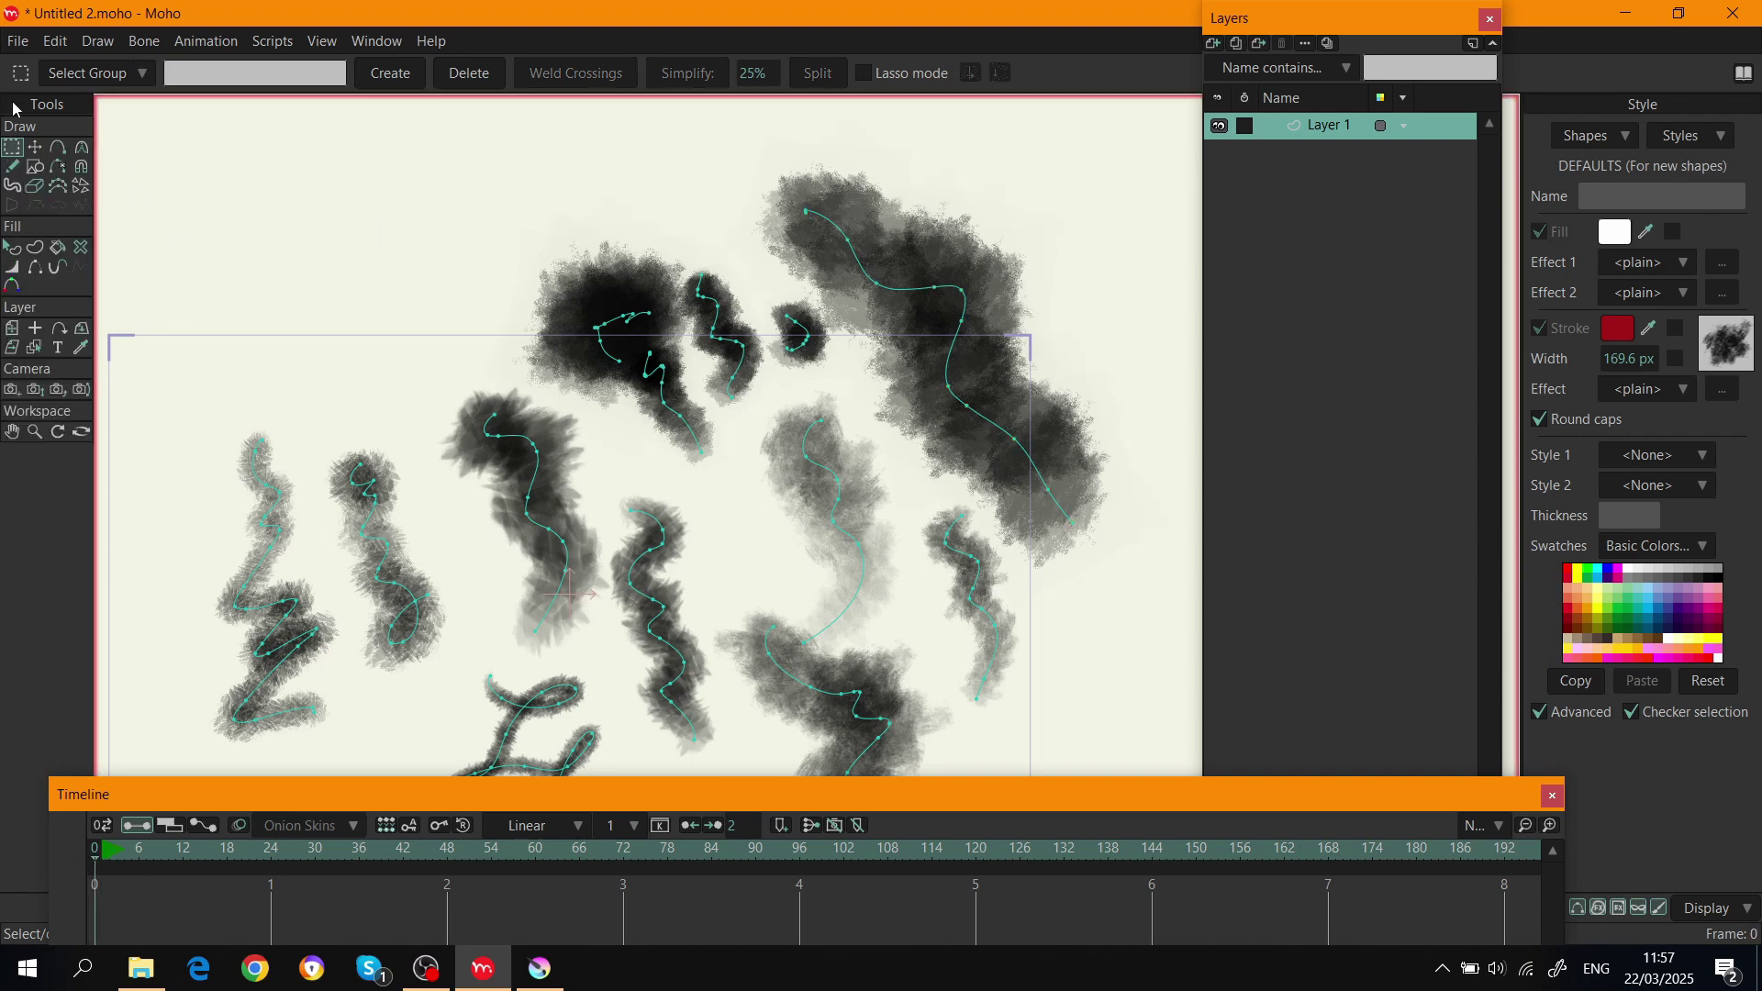
Paint three large dark red Custom3 freehand strokes over the upper-left canvas.
left_click(12, 166)
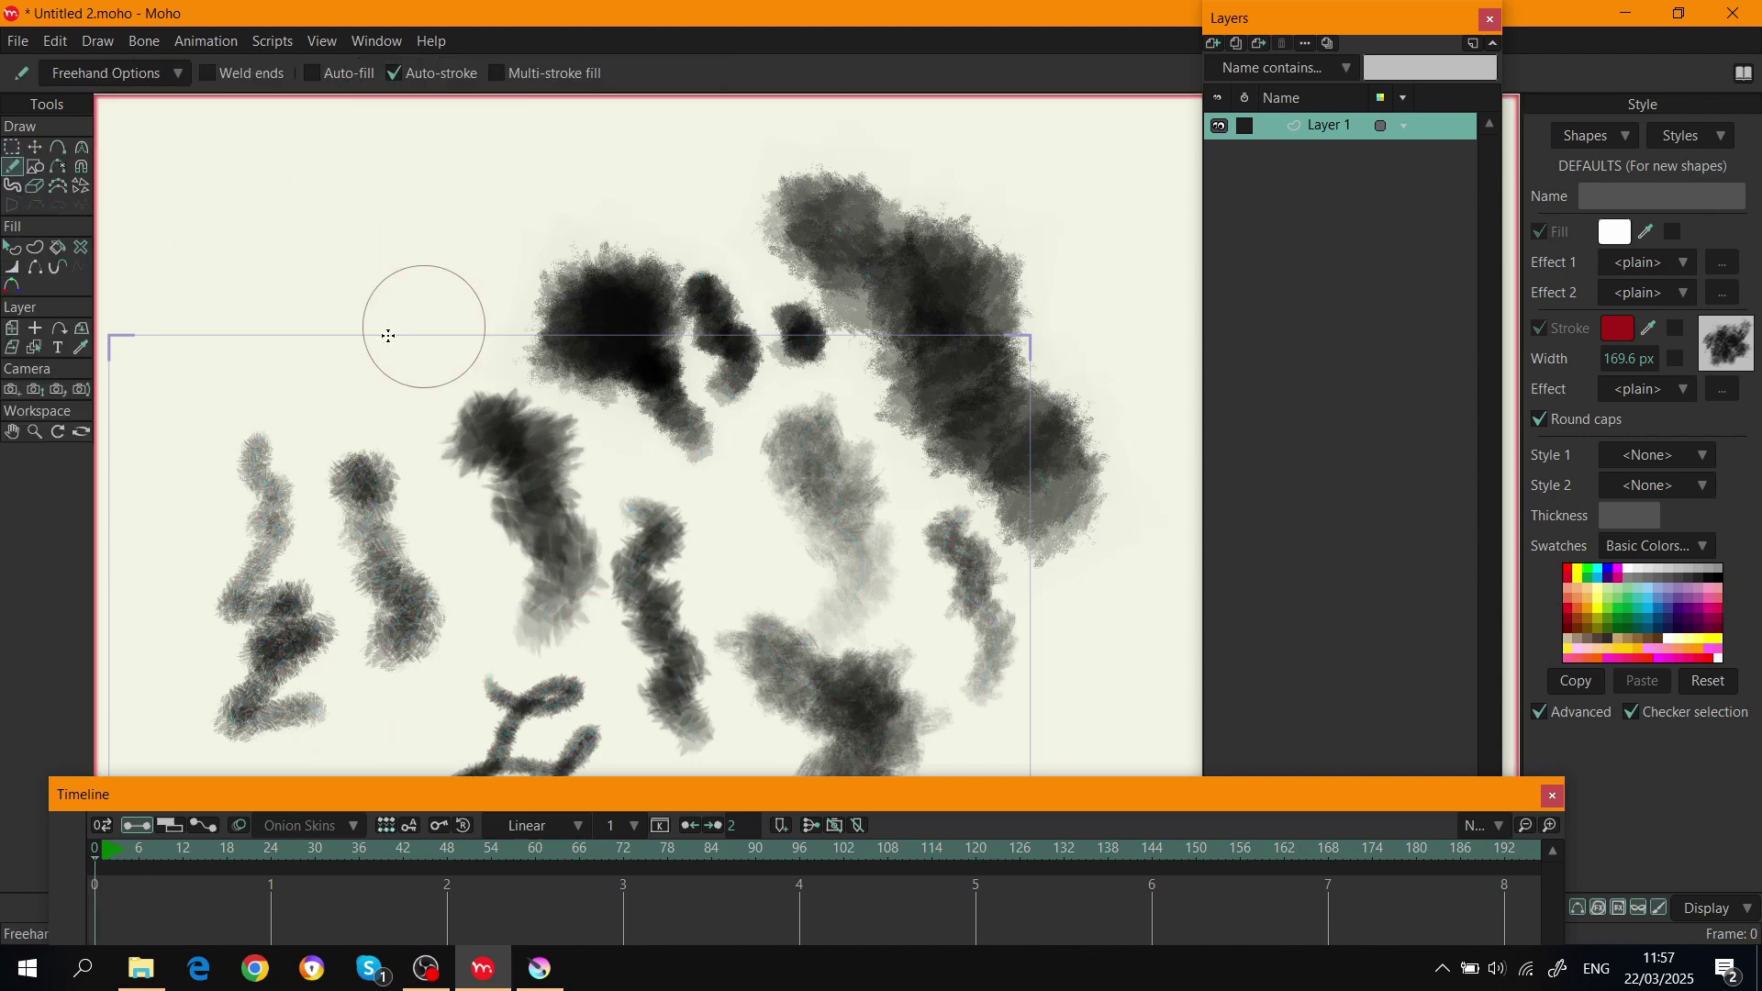
mouse_move(243, 263)
left_mouse_down()
mouse_move(259, 208)
mouse_move(421, 366)
left_mouse_up()
mouse_move(394, 207)
left_mouse_down()
mouse_move(366, 174)
mouse_move(551, 202)
left_mouse_up()
mouse_move(355, 232)
left_mouse_down()
mouse_move(209, 373)
mouse_move(467, 375)
left_mouse_up()
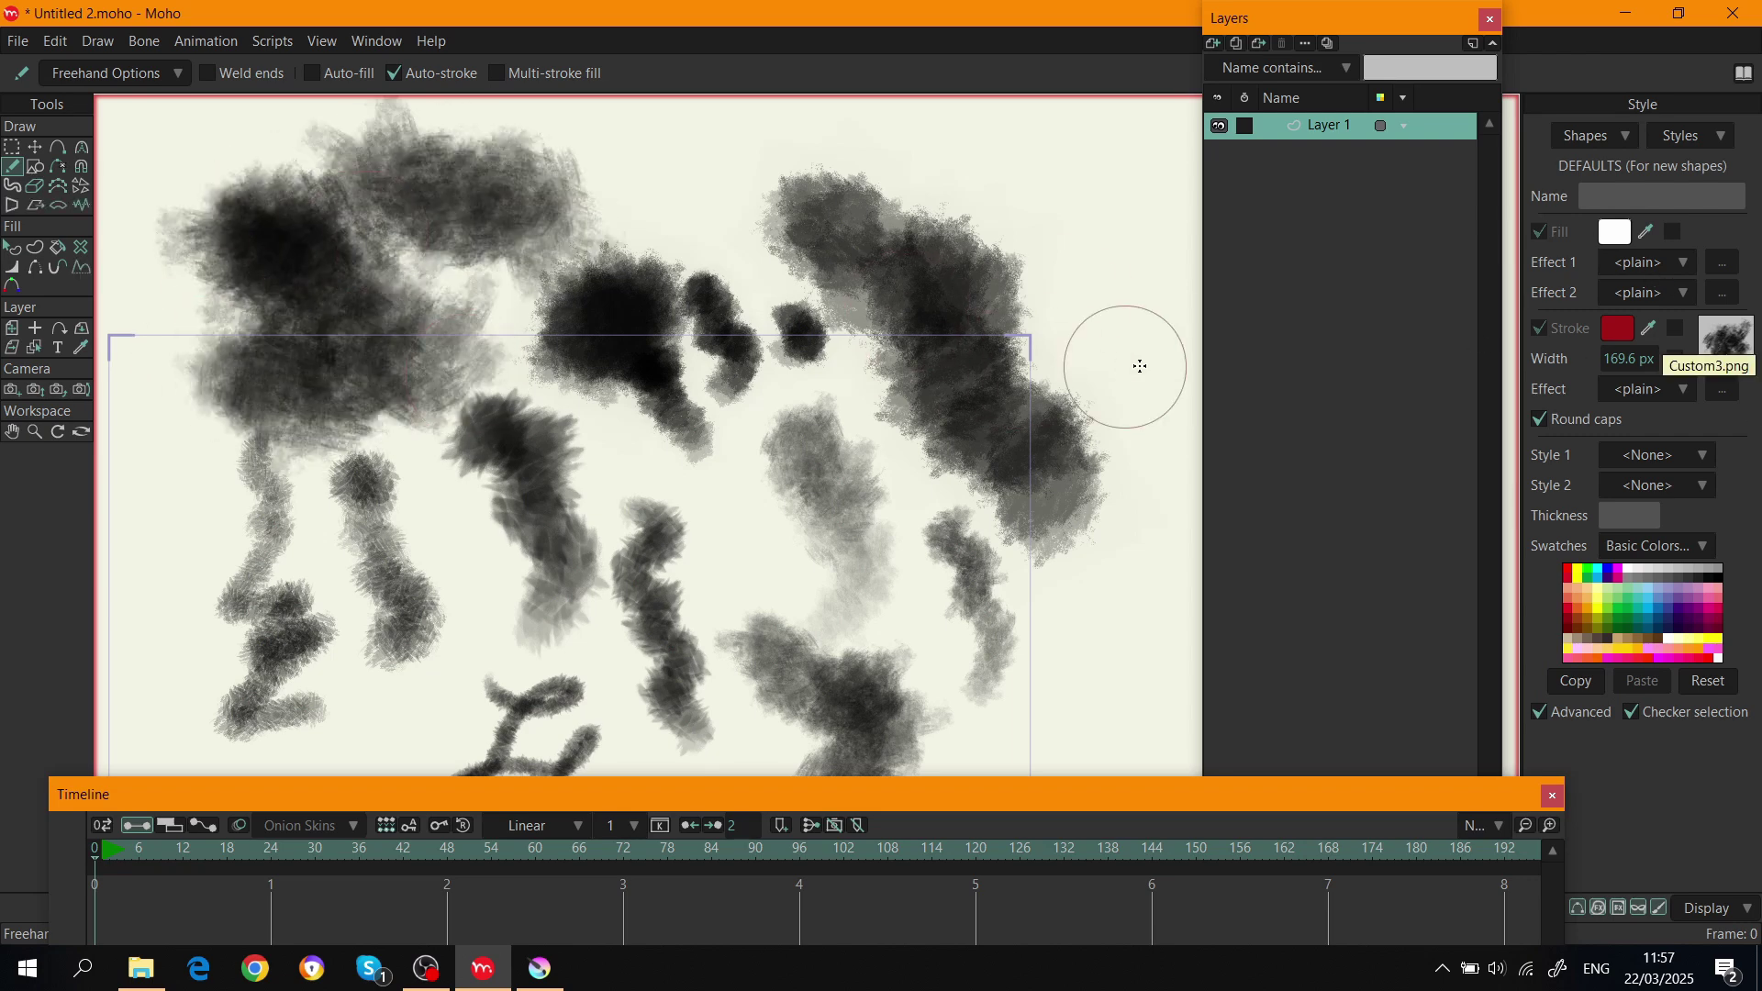
Turn on Tint brush using stroke color, then paint red Custom3 bands across the top and diagonally.
left_click(1727, 354)
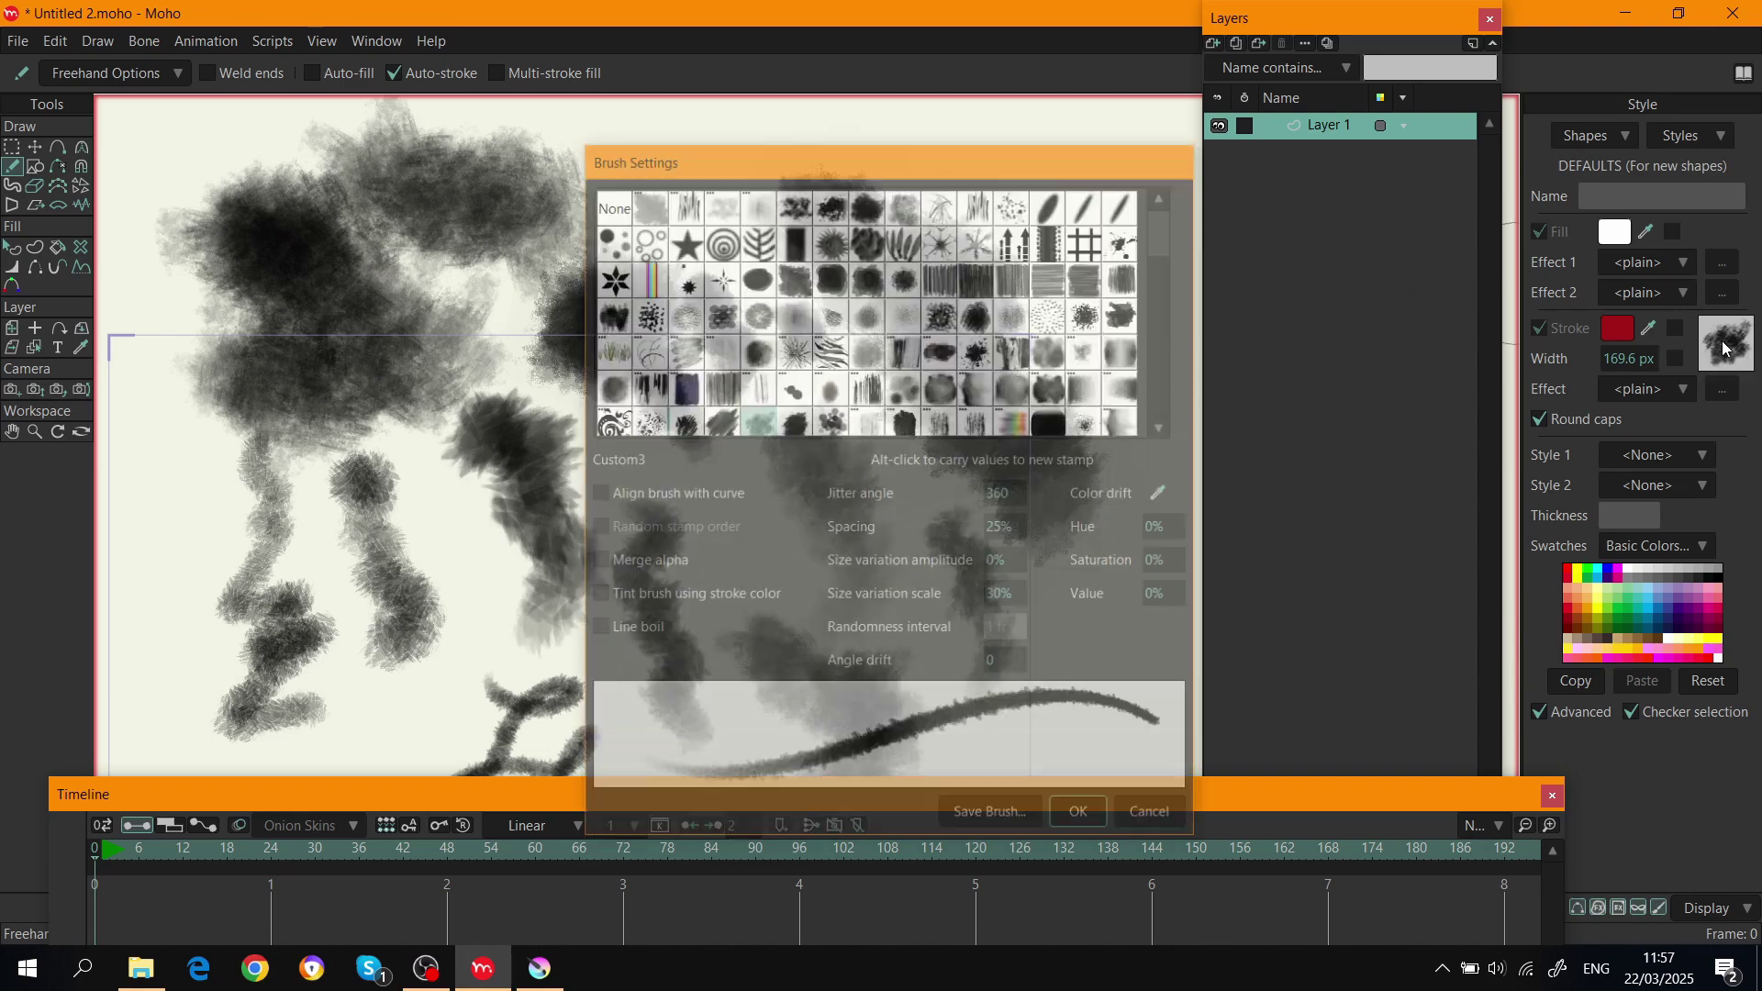
left_click(610, 597)
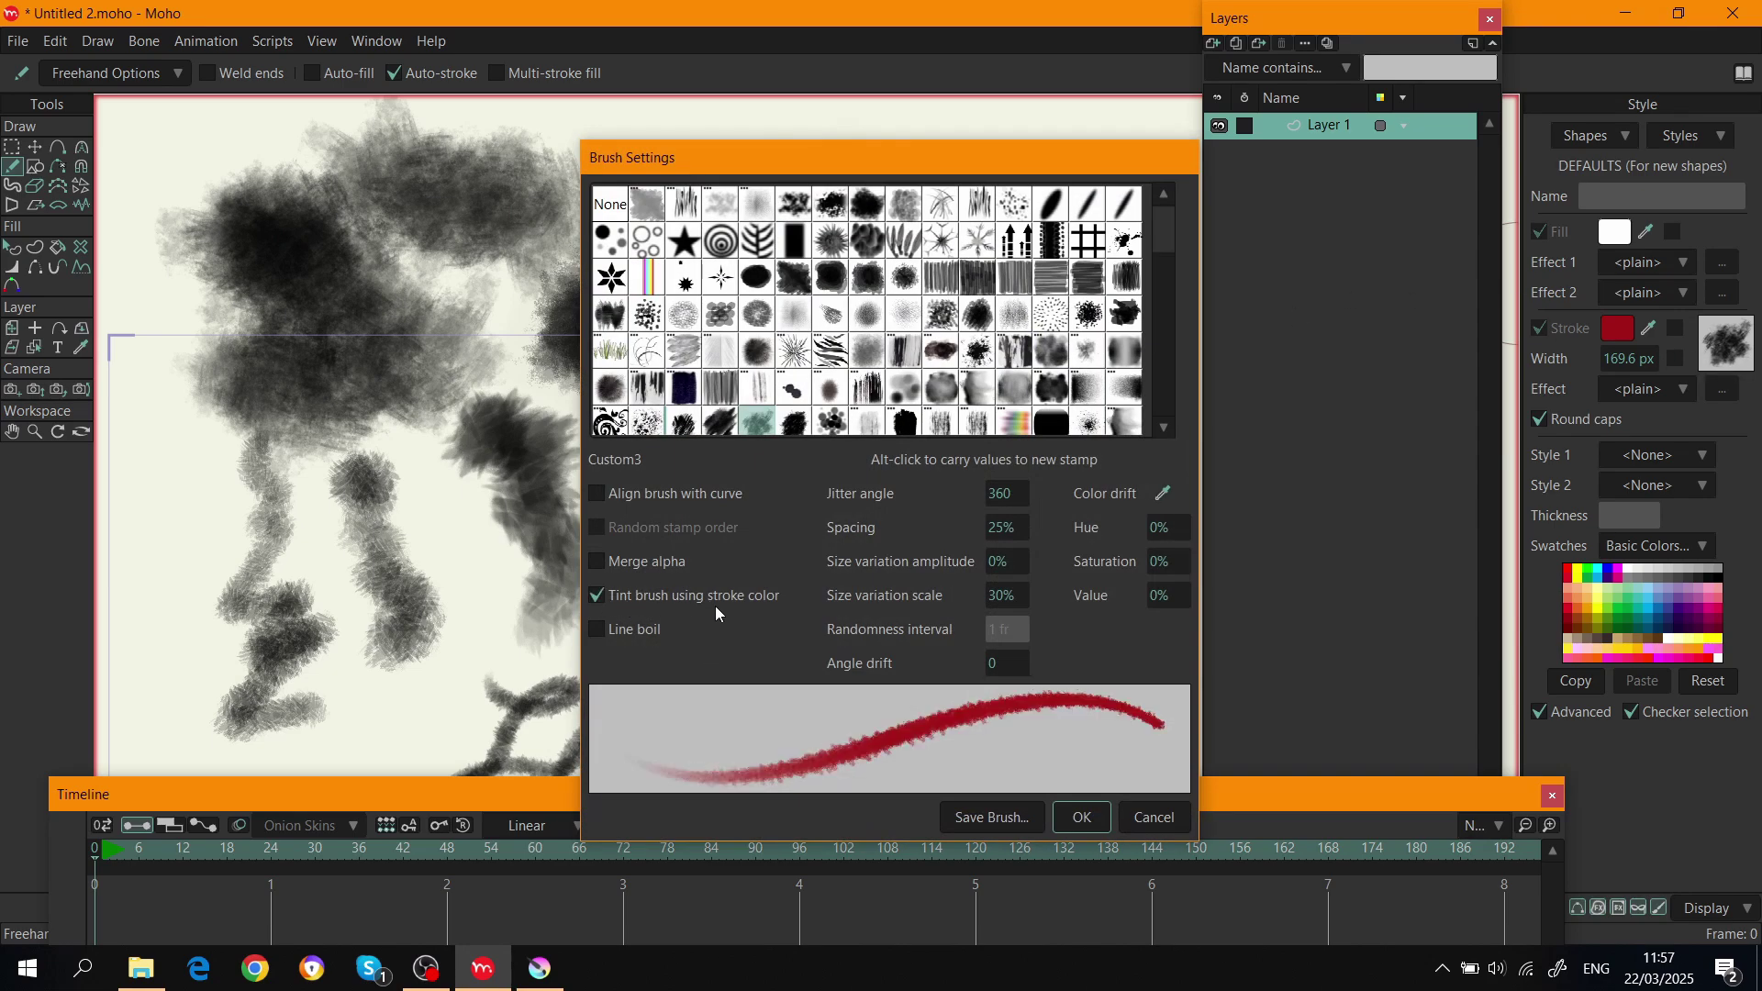
left_click(1079, 819)
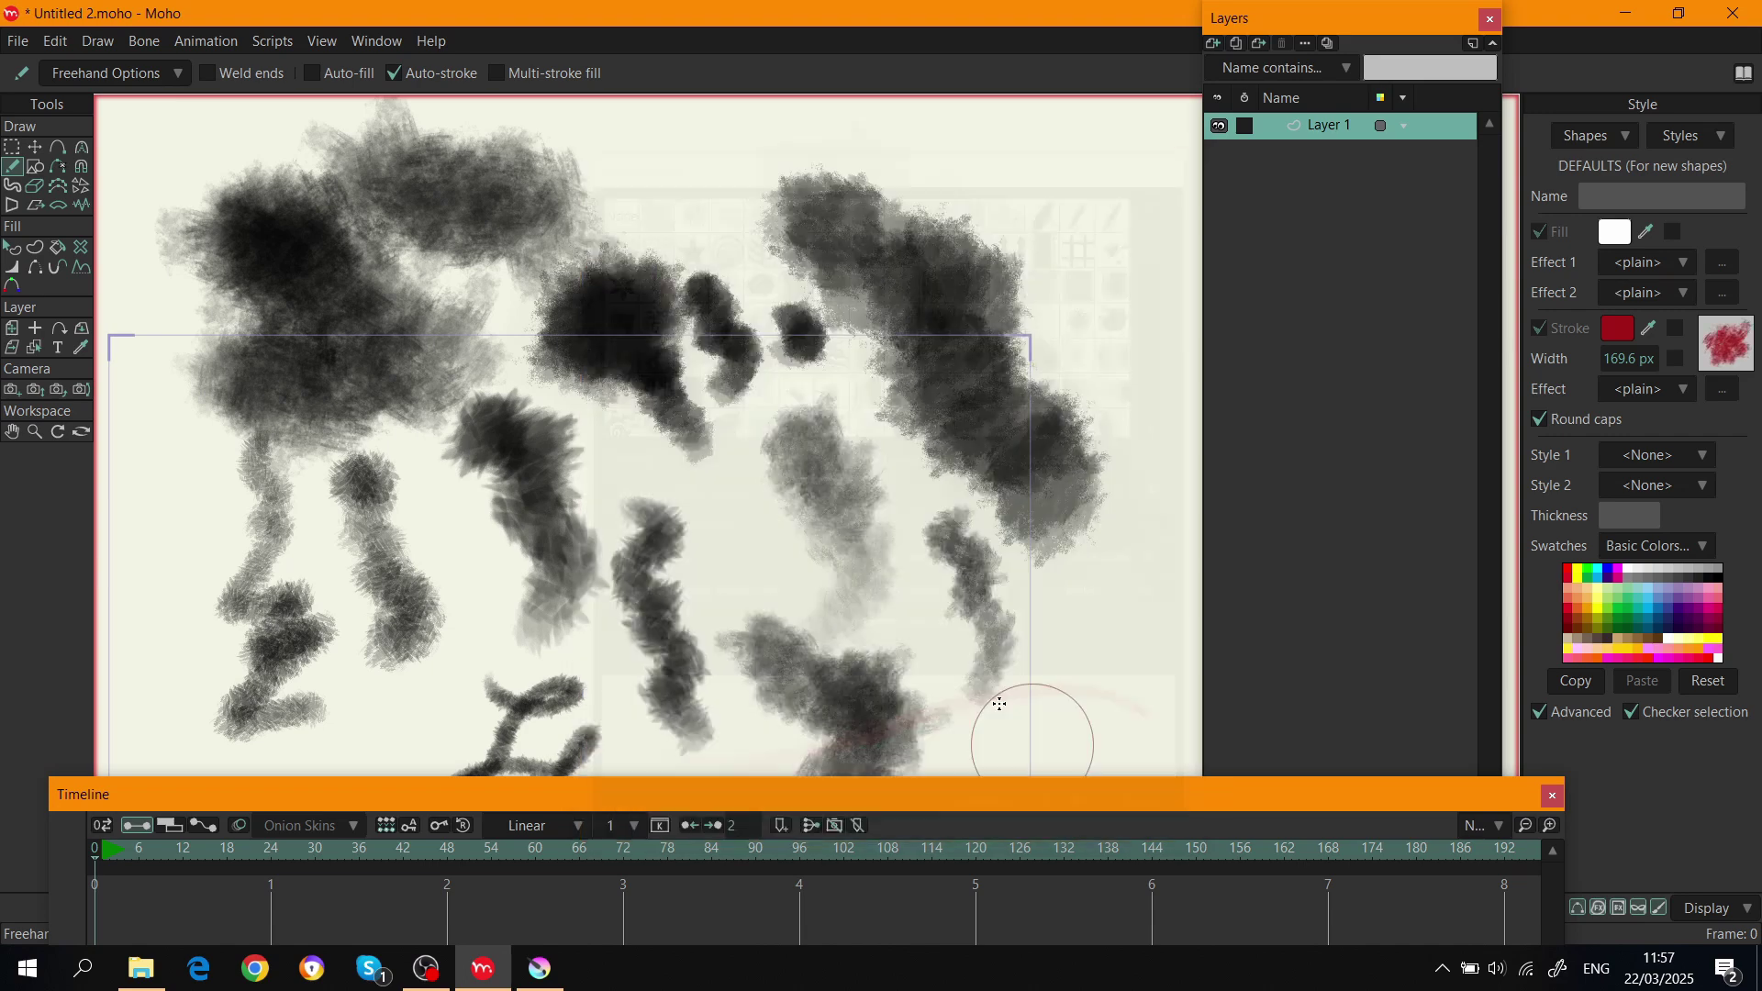
mouse_move(463, 151)
left_mouse_down()
mouse_move(486, 169)
mouse_move(789, 183)
left_mouse_up()
mouse_move(454, 280)
left_mouse_down()
mouse_move(550, 386)
mouse_move(451, 280)
left_mouse_up()
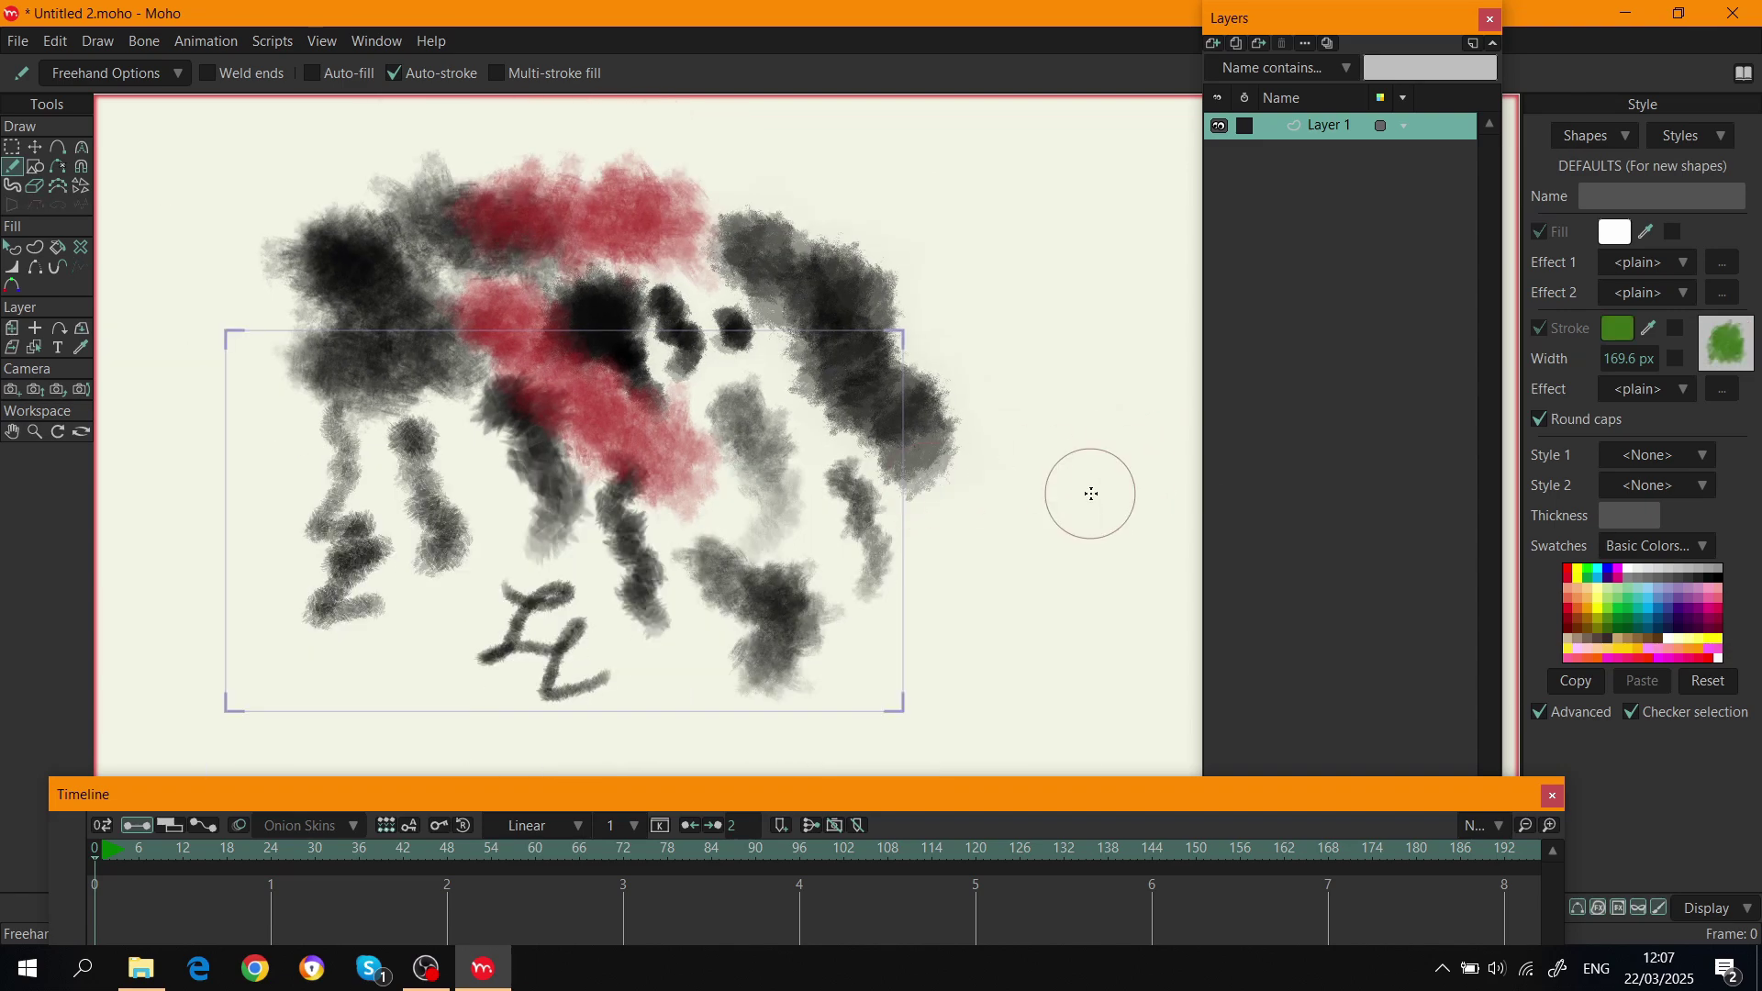
left_click(1724, 346)
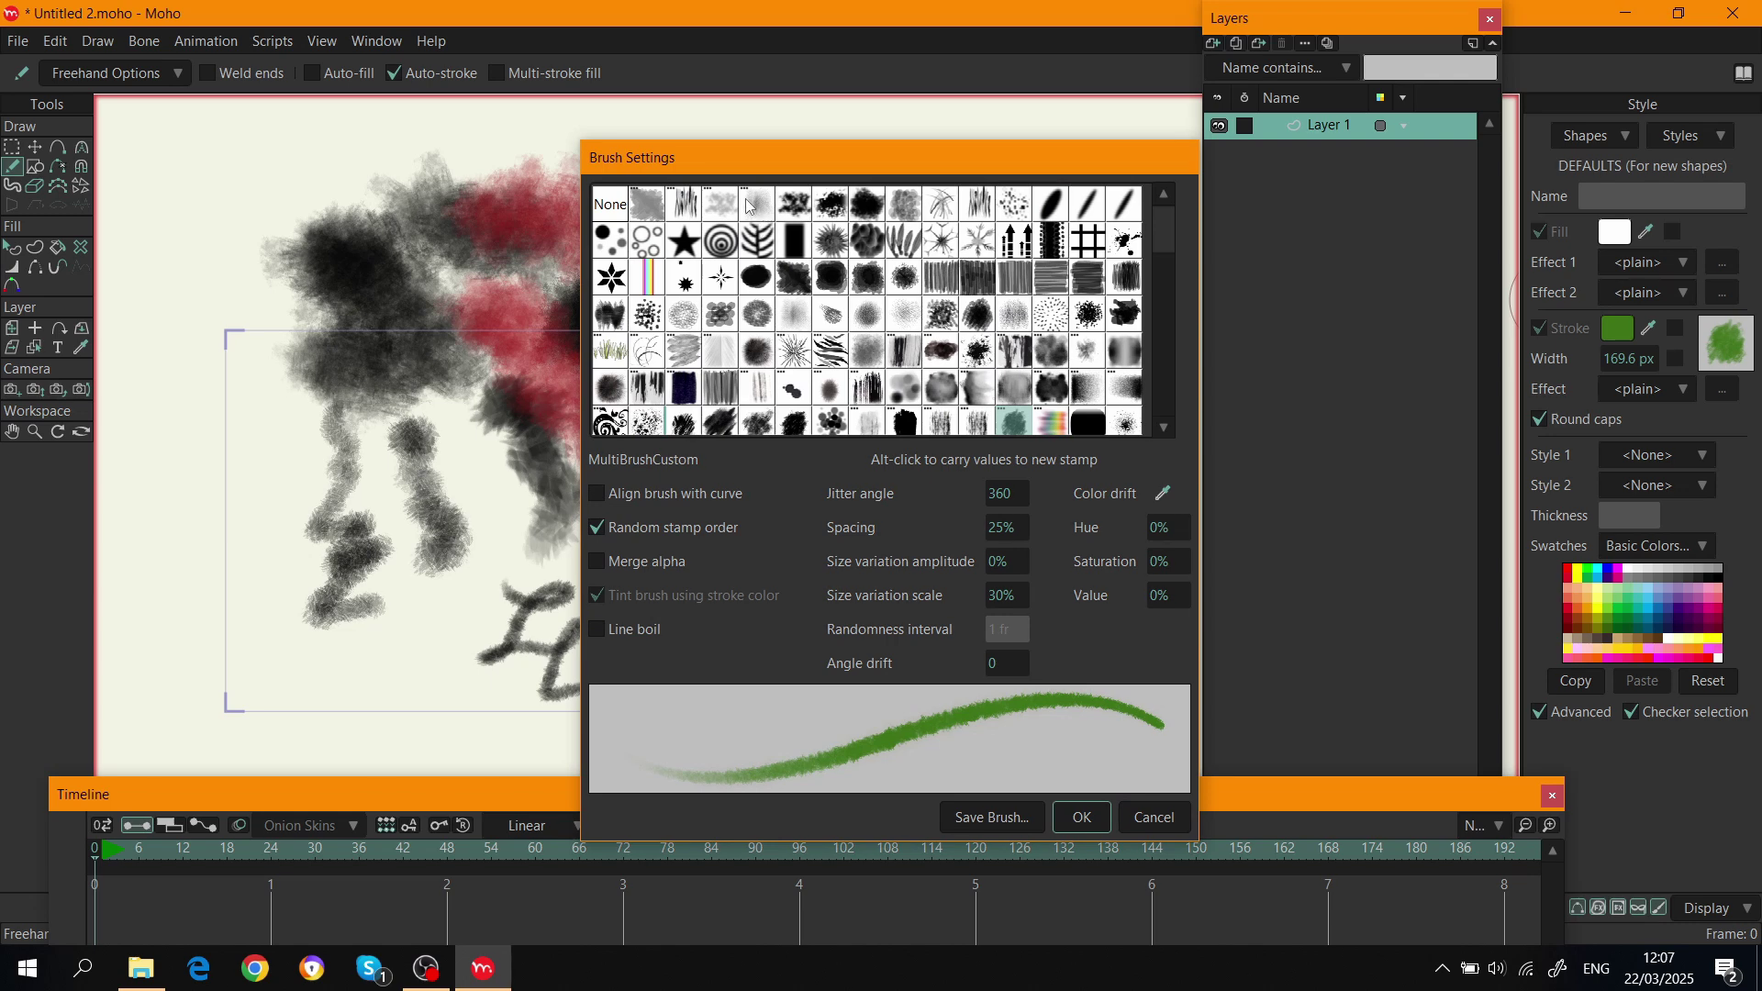
left_click(660, 206)
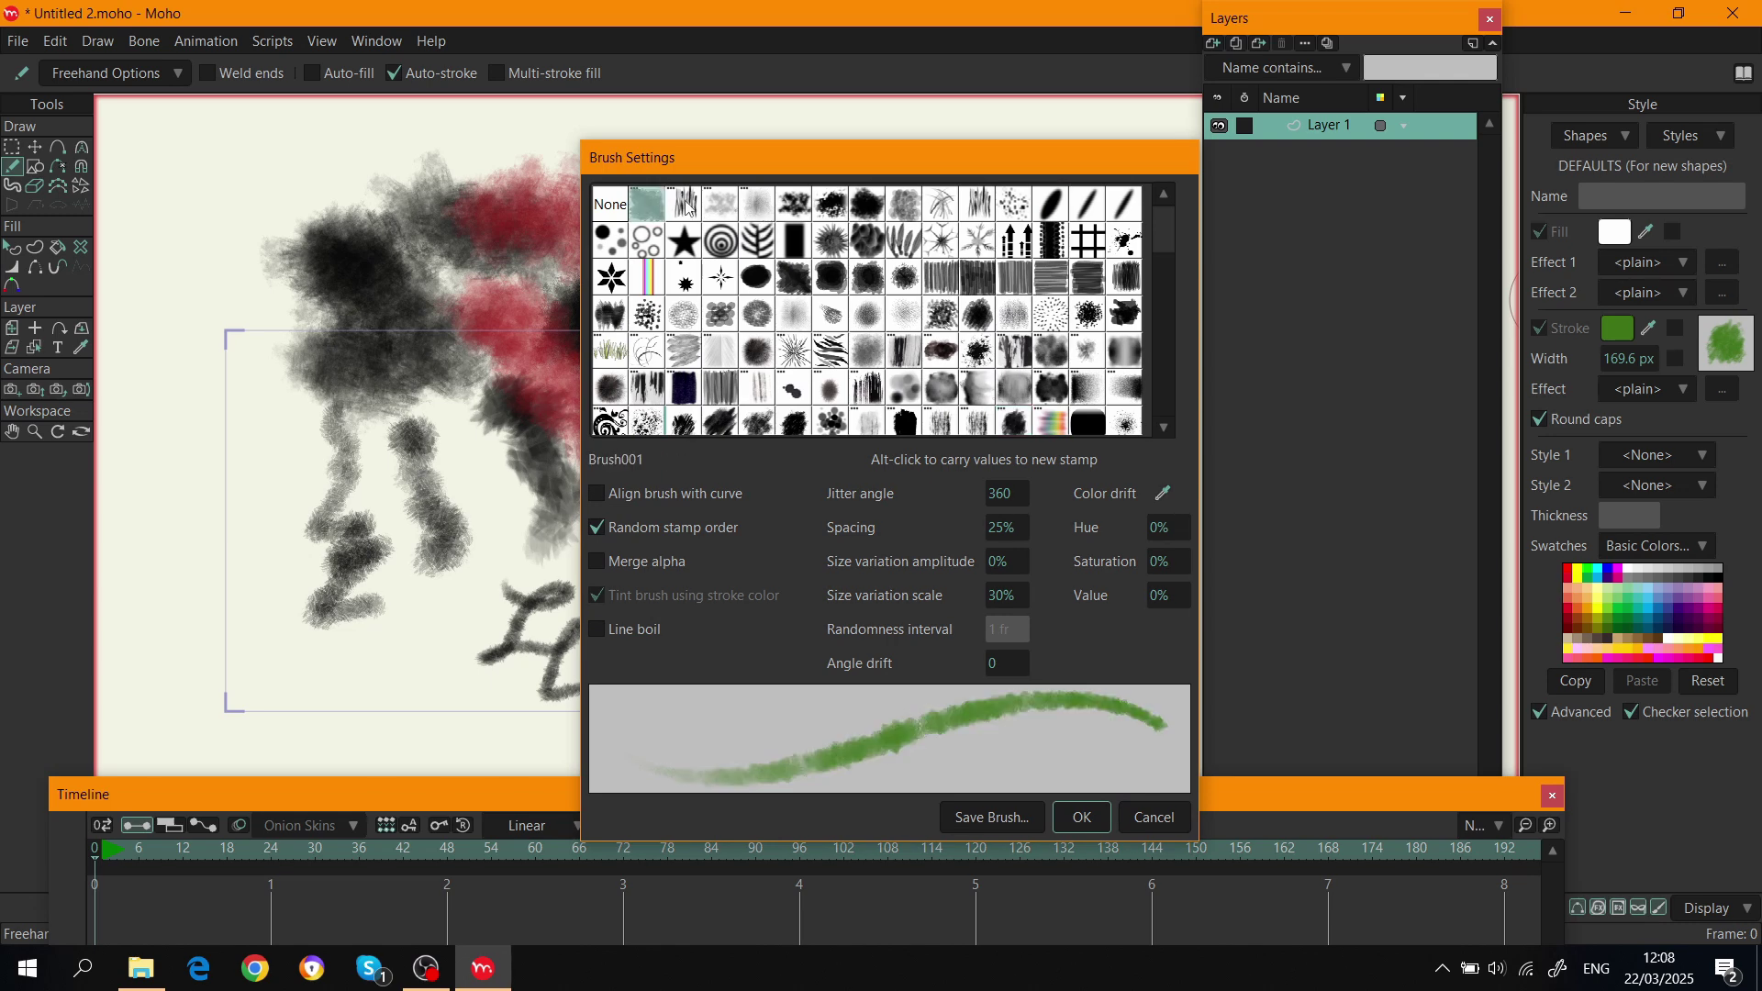
left_click(690, 210)
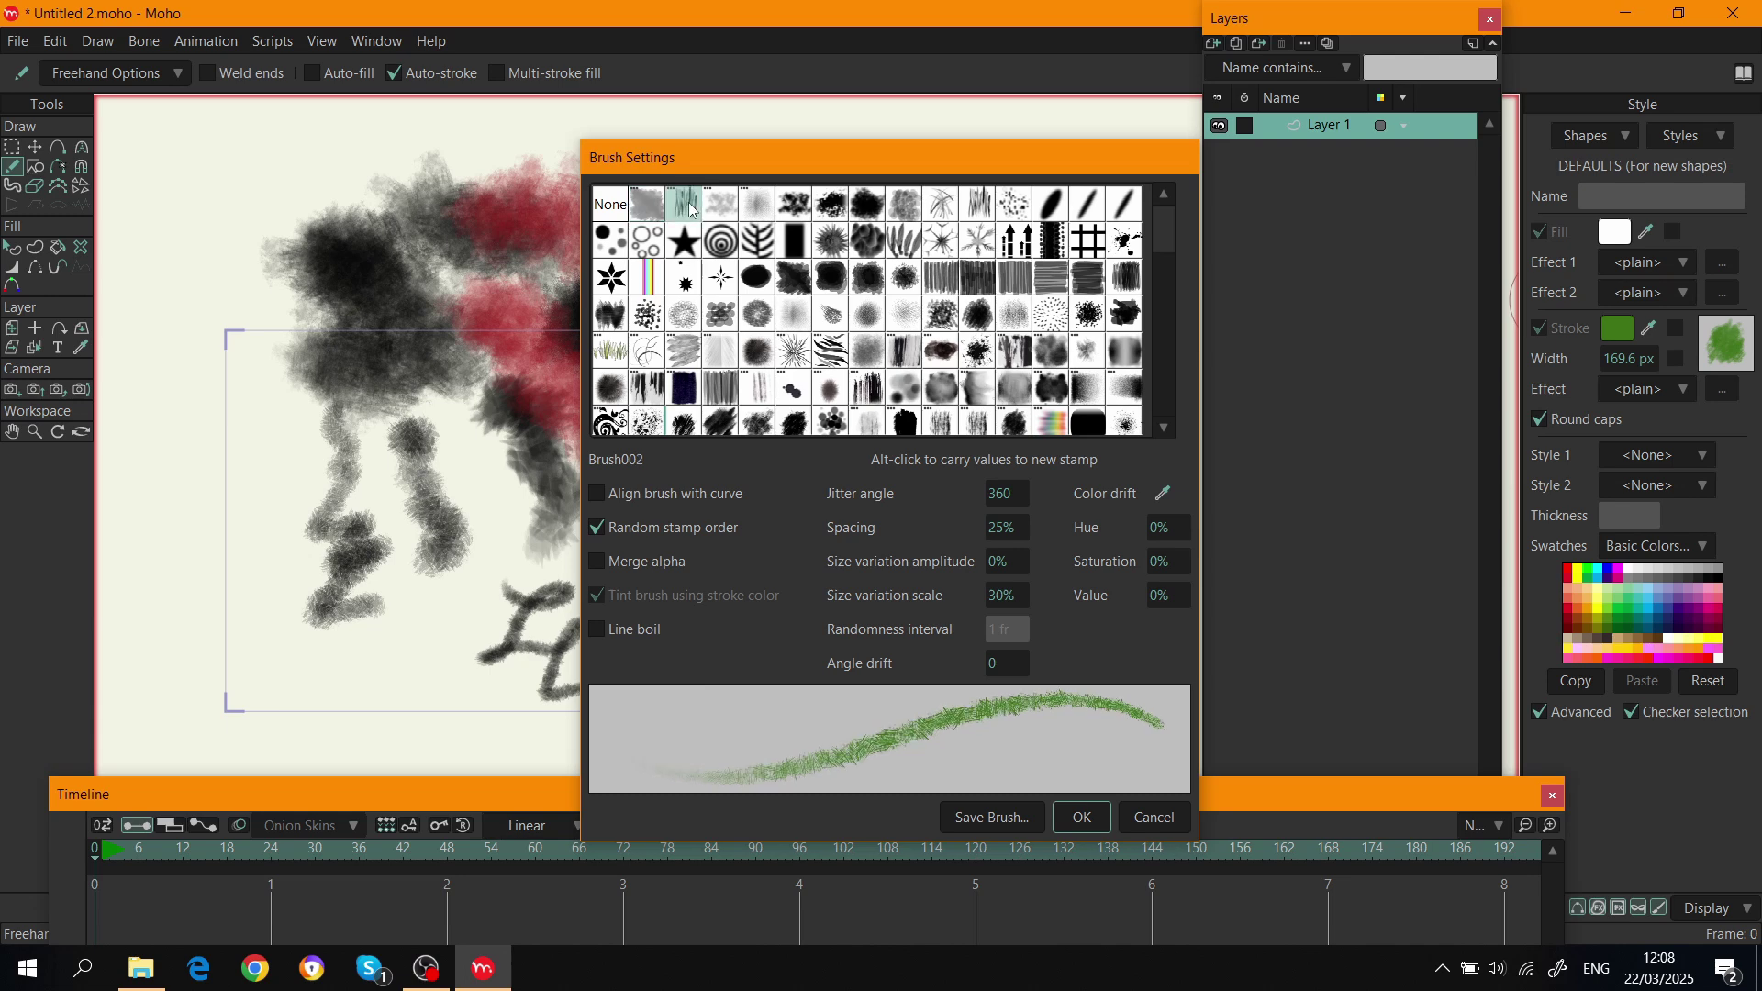
left_click(718, 204)
left_click(763, 208)
left_click(654, 201)
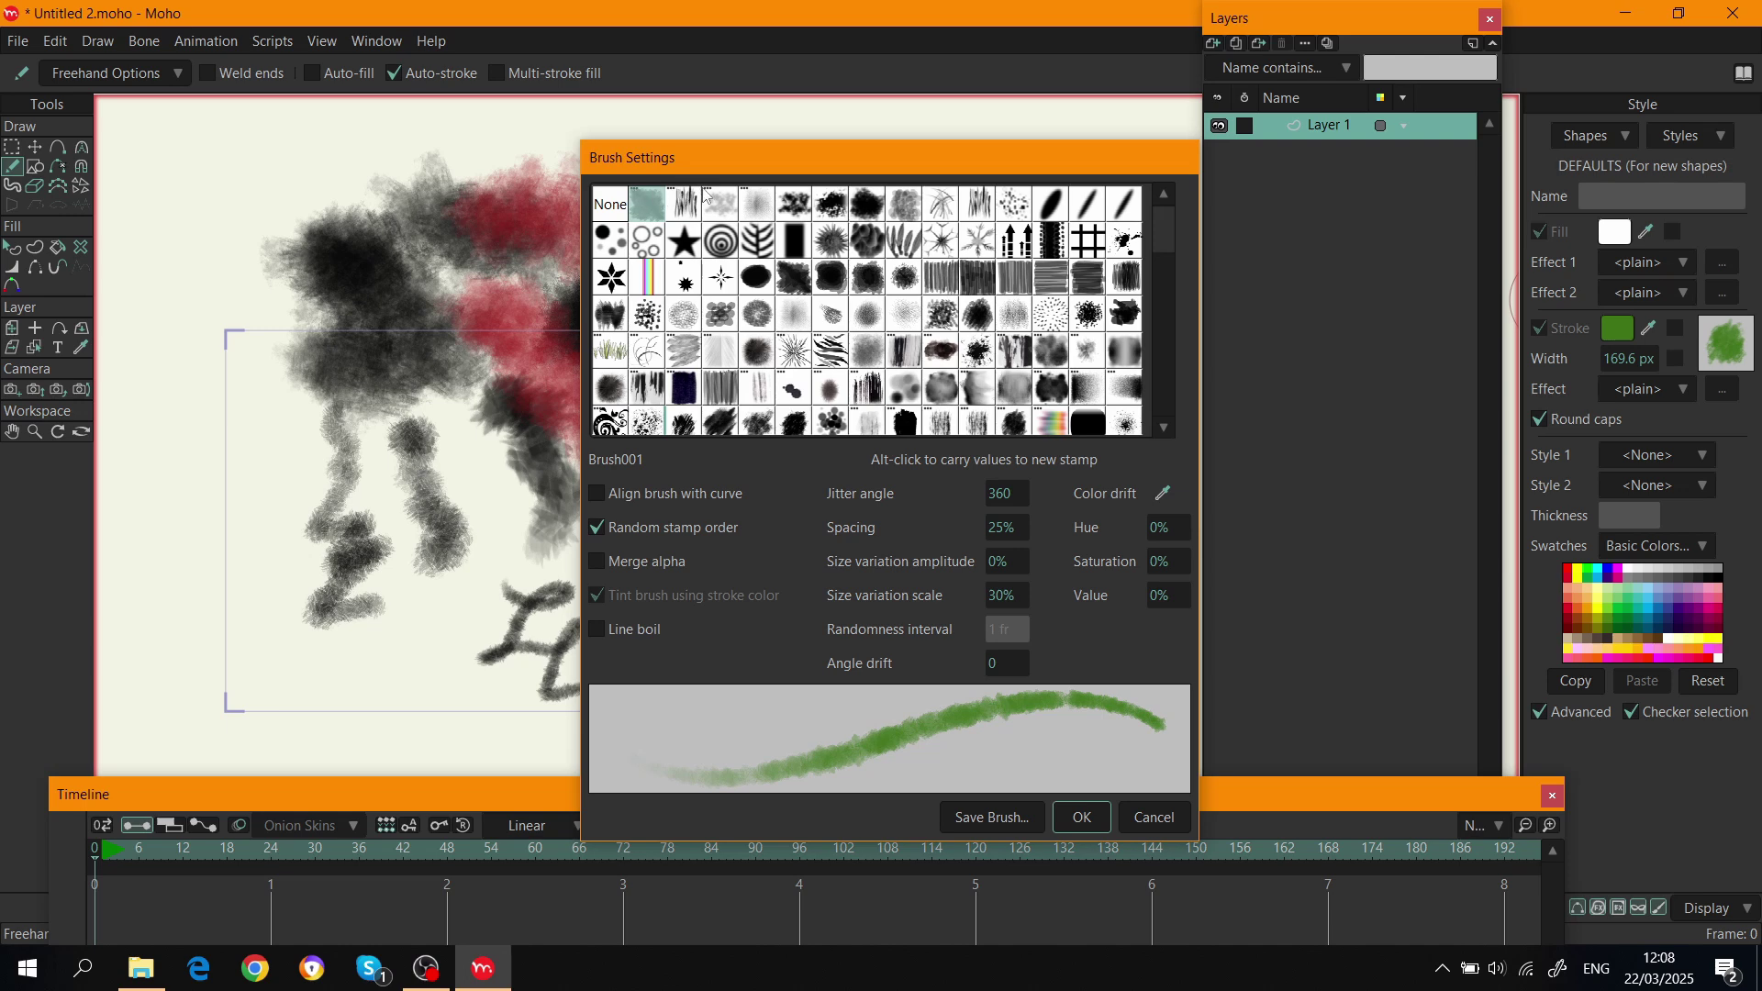
scroll(1038, 336, "down", 2)
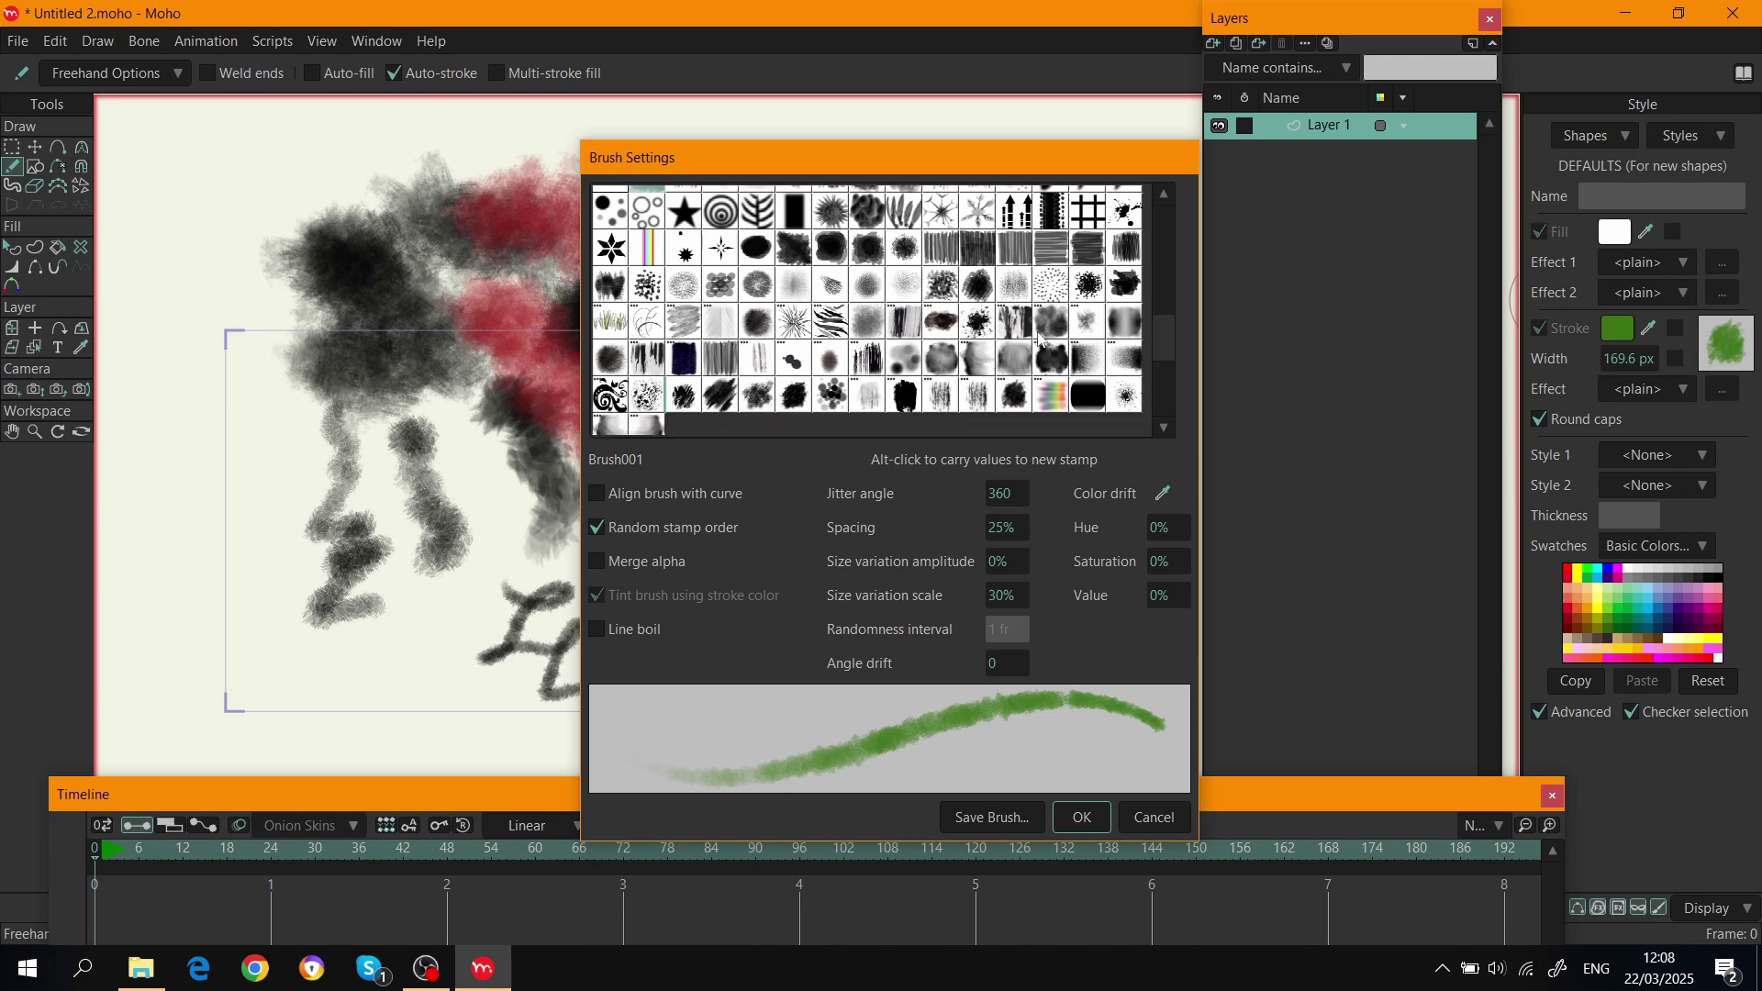
scroll(1037, 336, "up", 2)
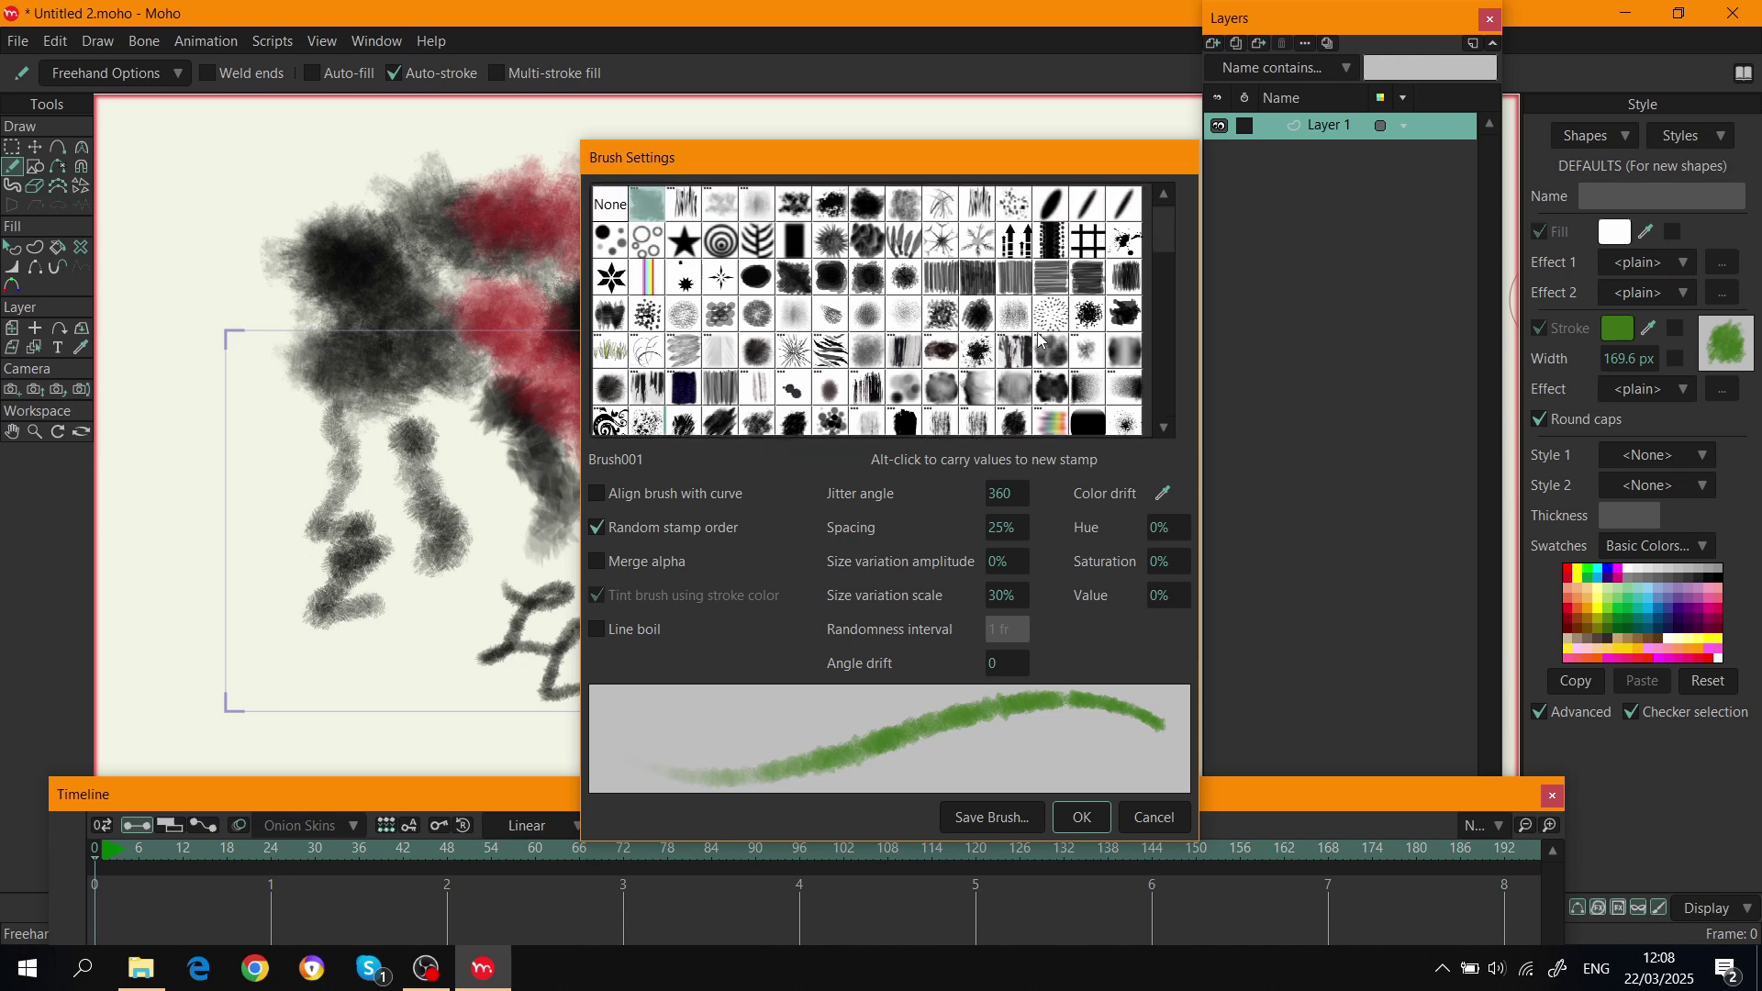
left_click(1156, 819)
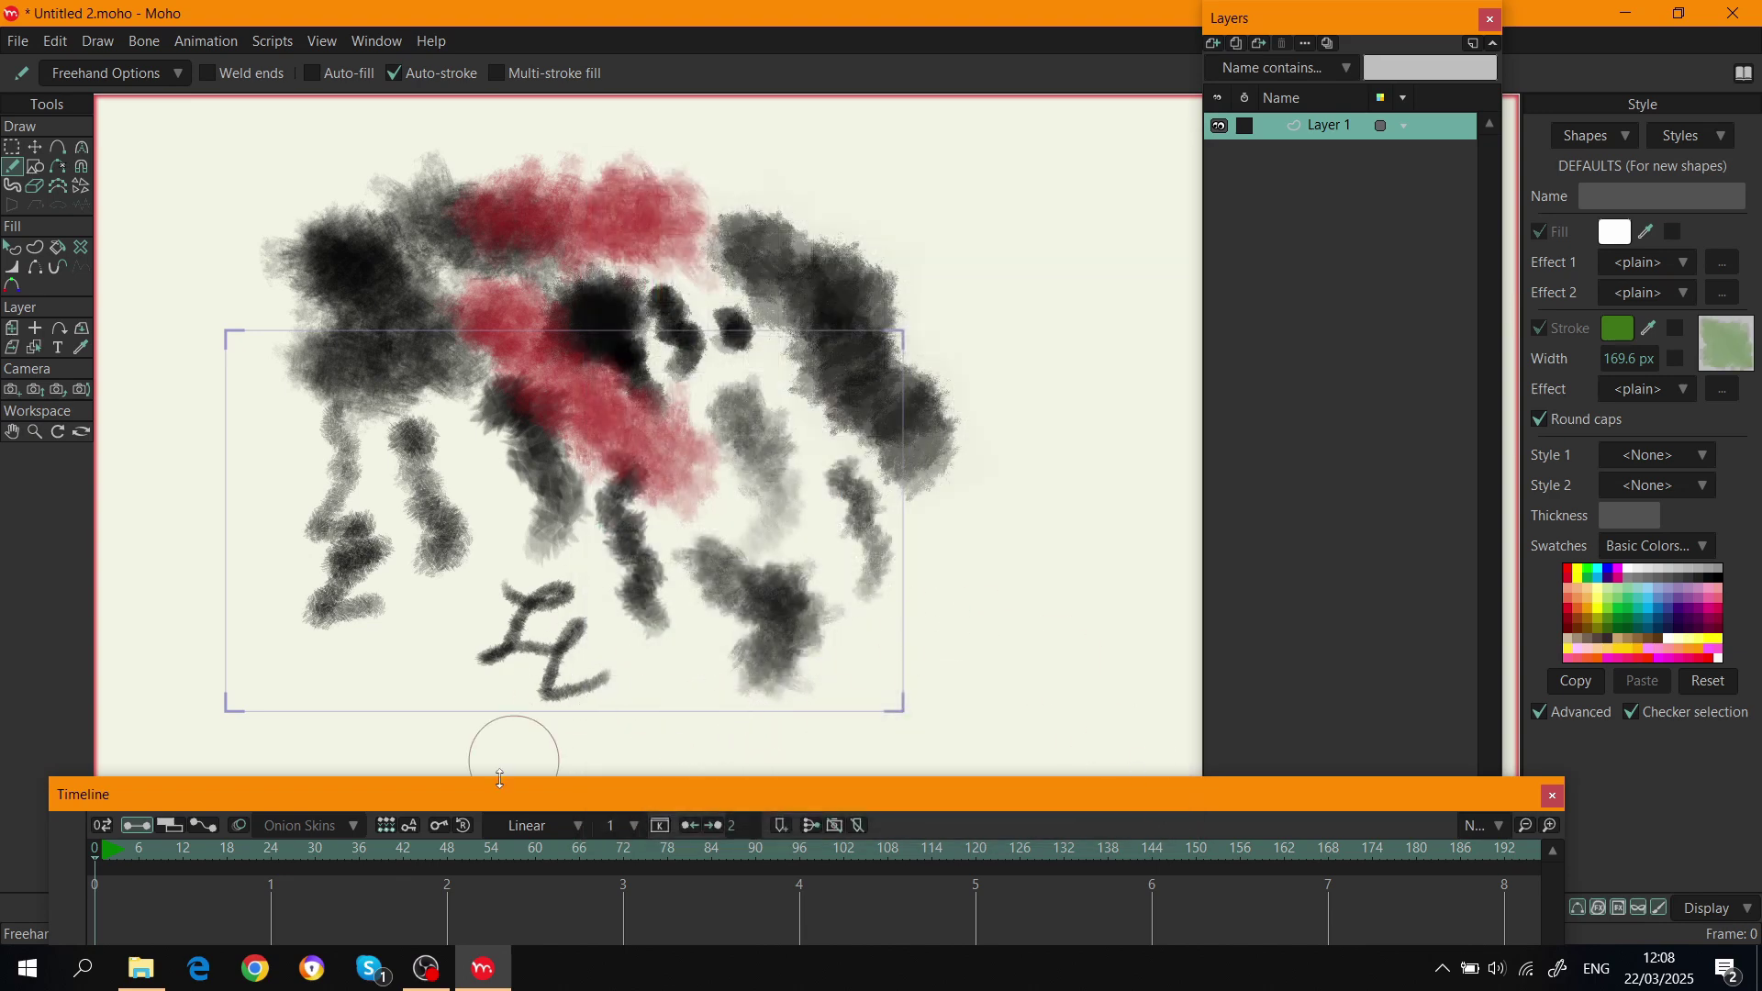
left_click(142, 972)
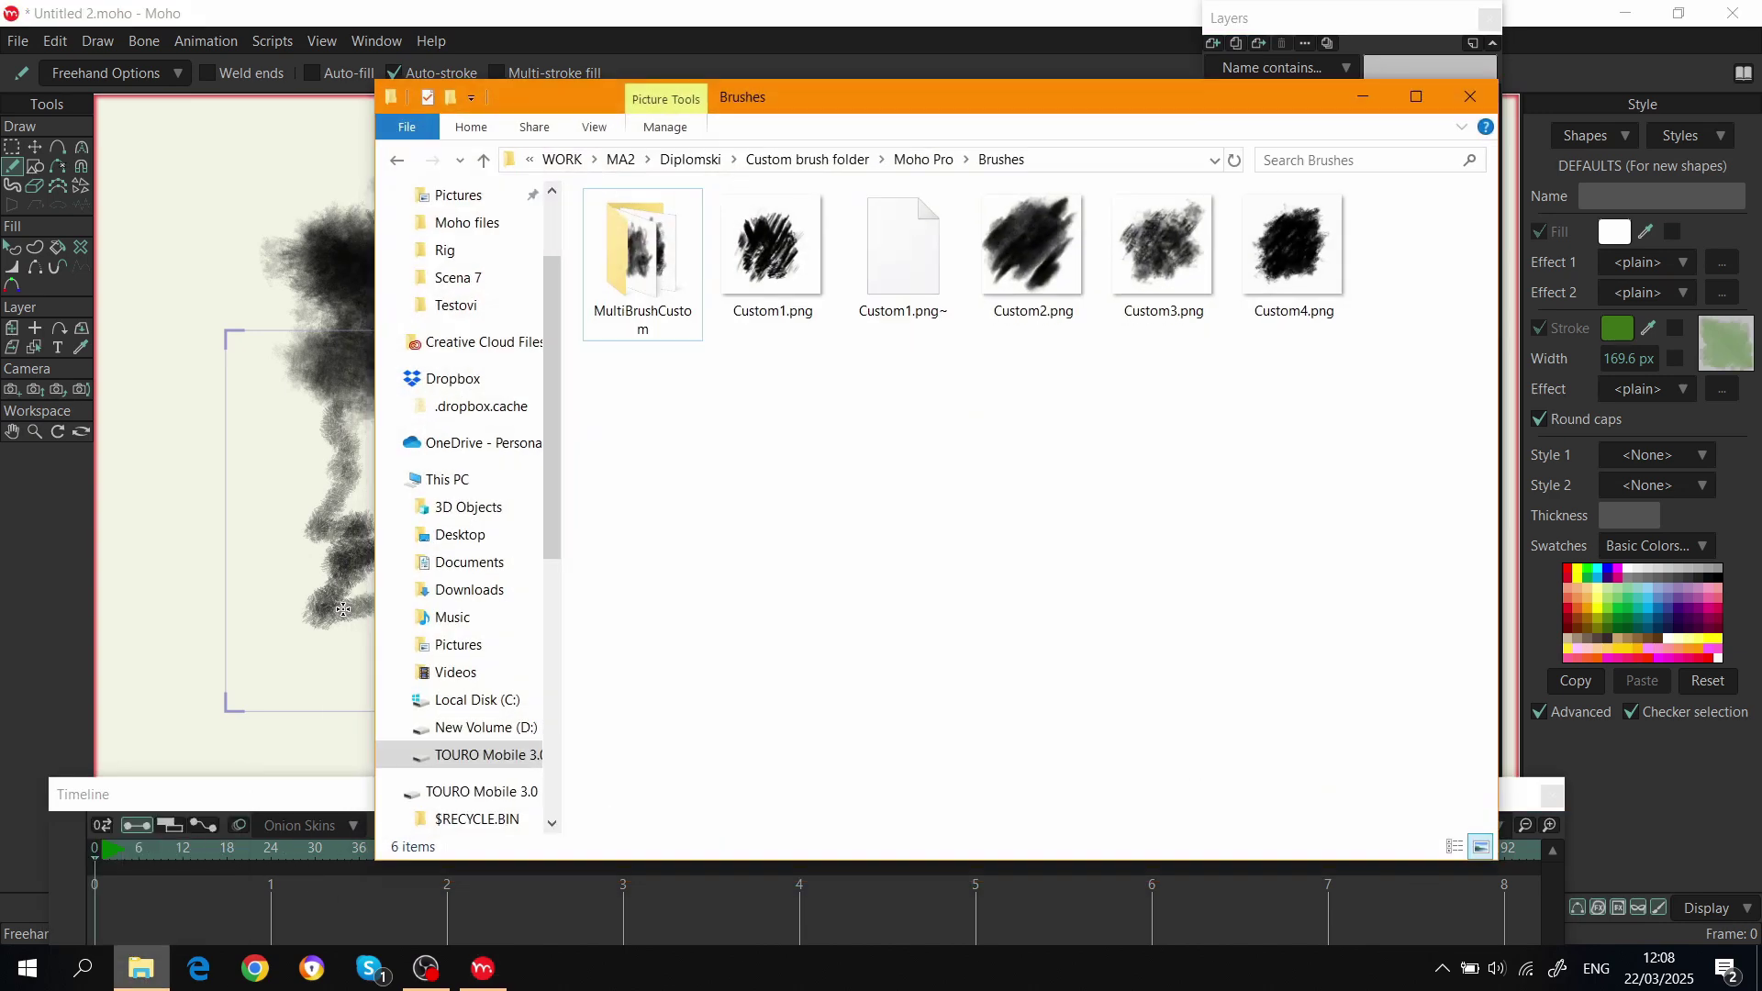
double_click(649, 278)
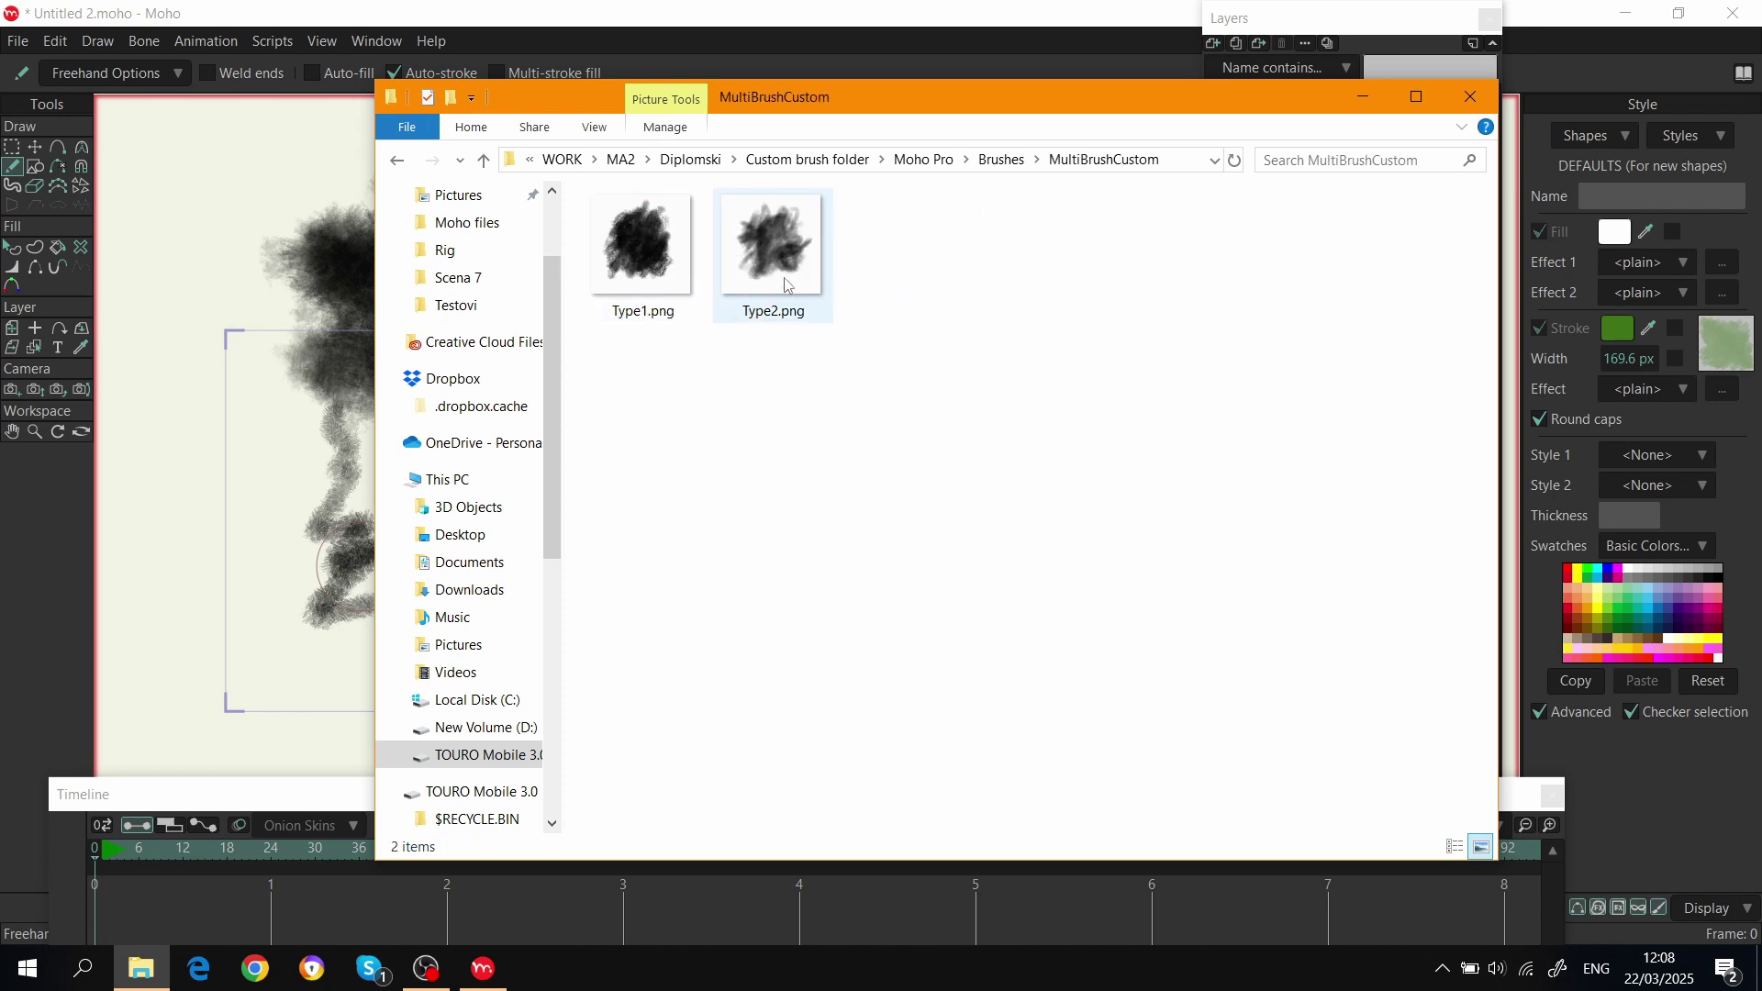
left_click(1001, 160)
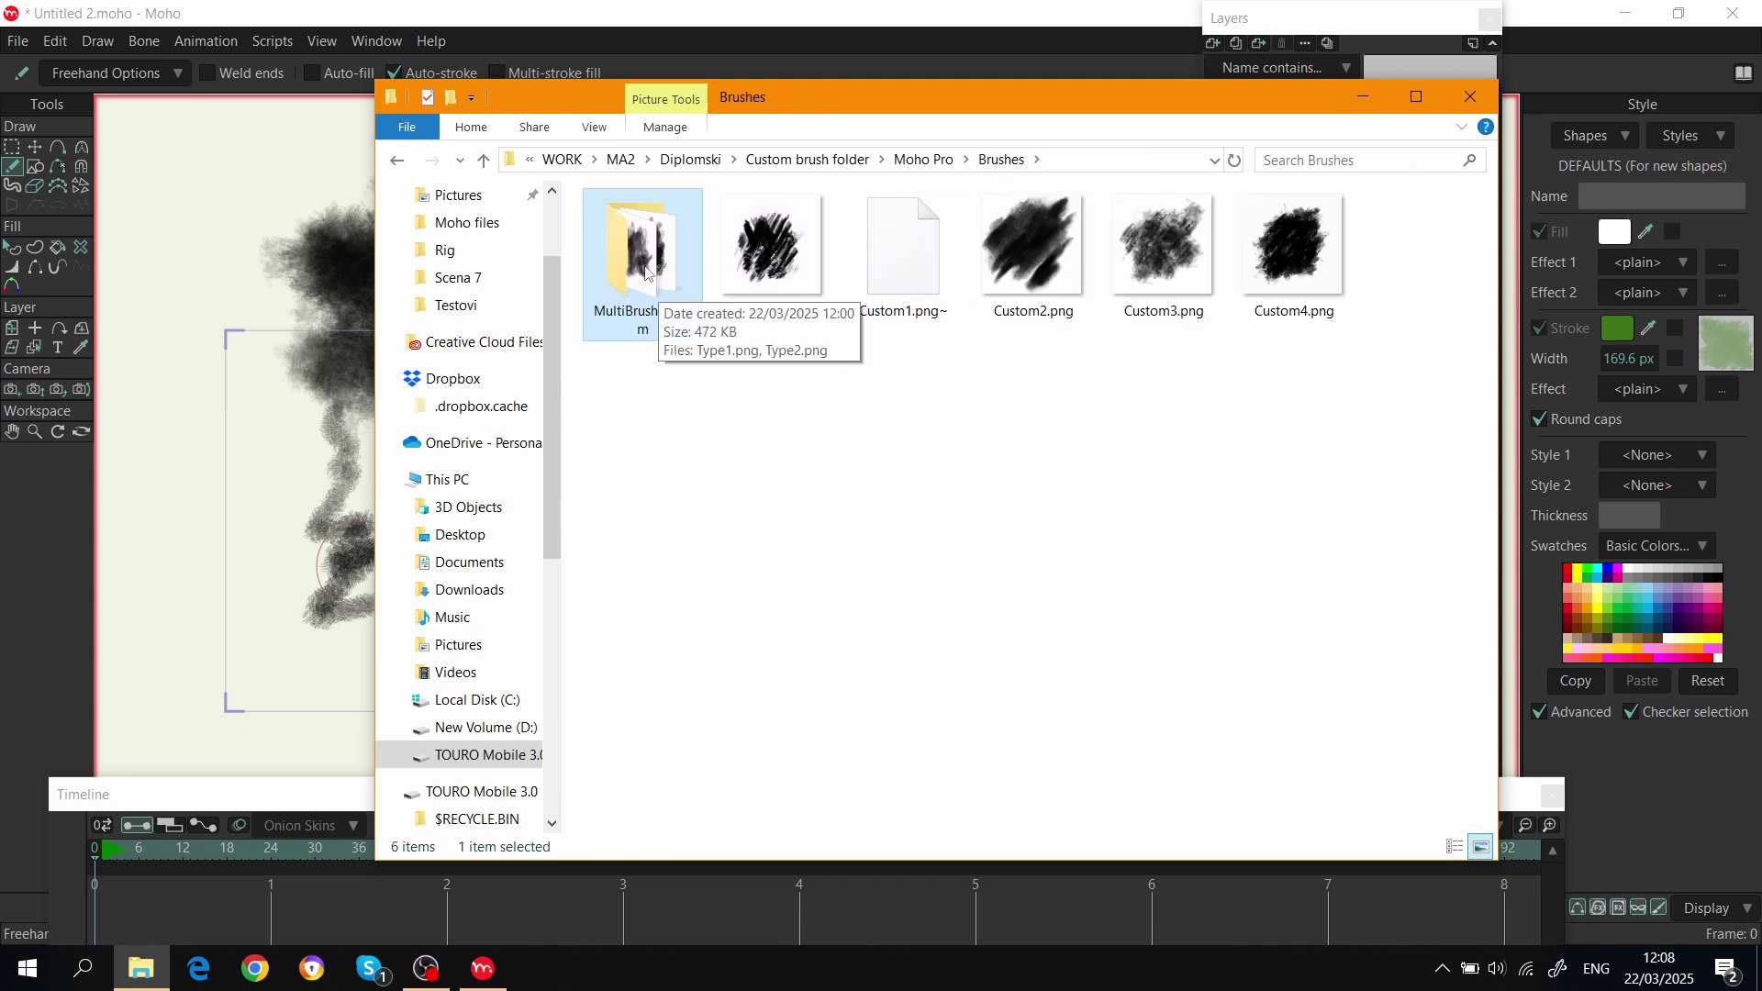
Back in Moho, pick MultiBrushCustom from the Brush Settings grid as the stroke brush.
left_click(1362, 97)
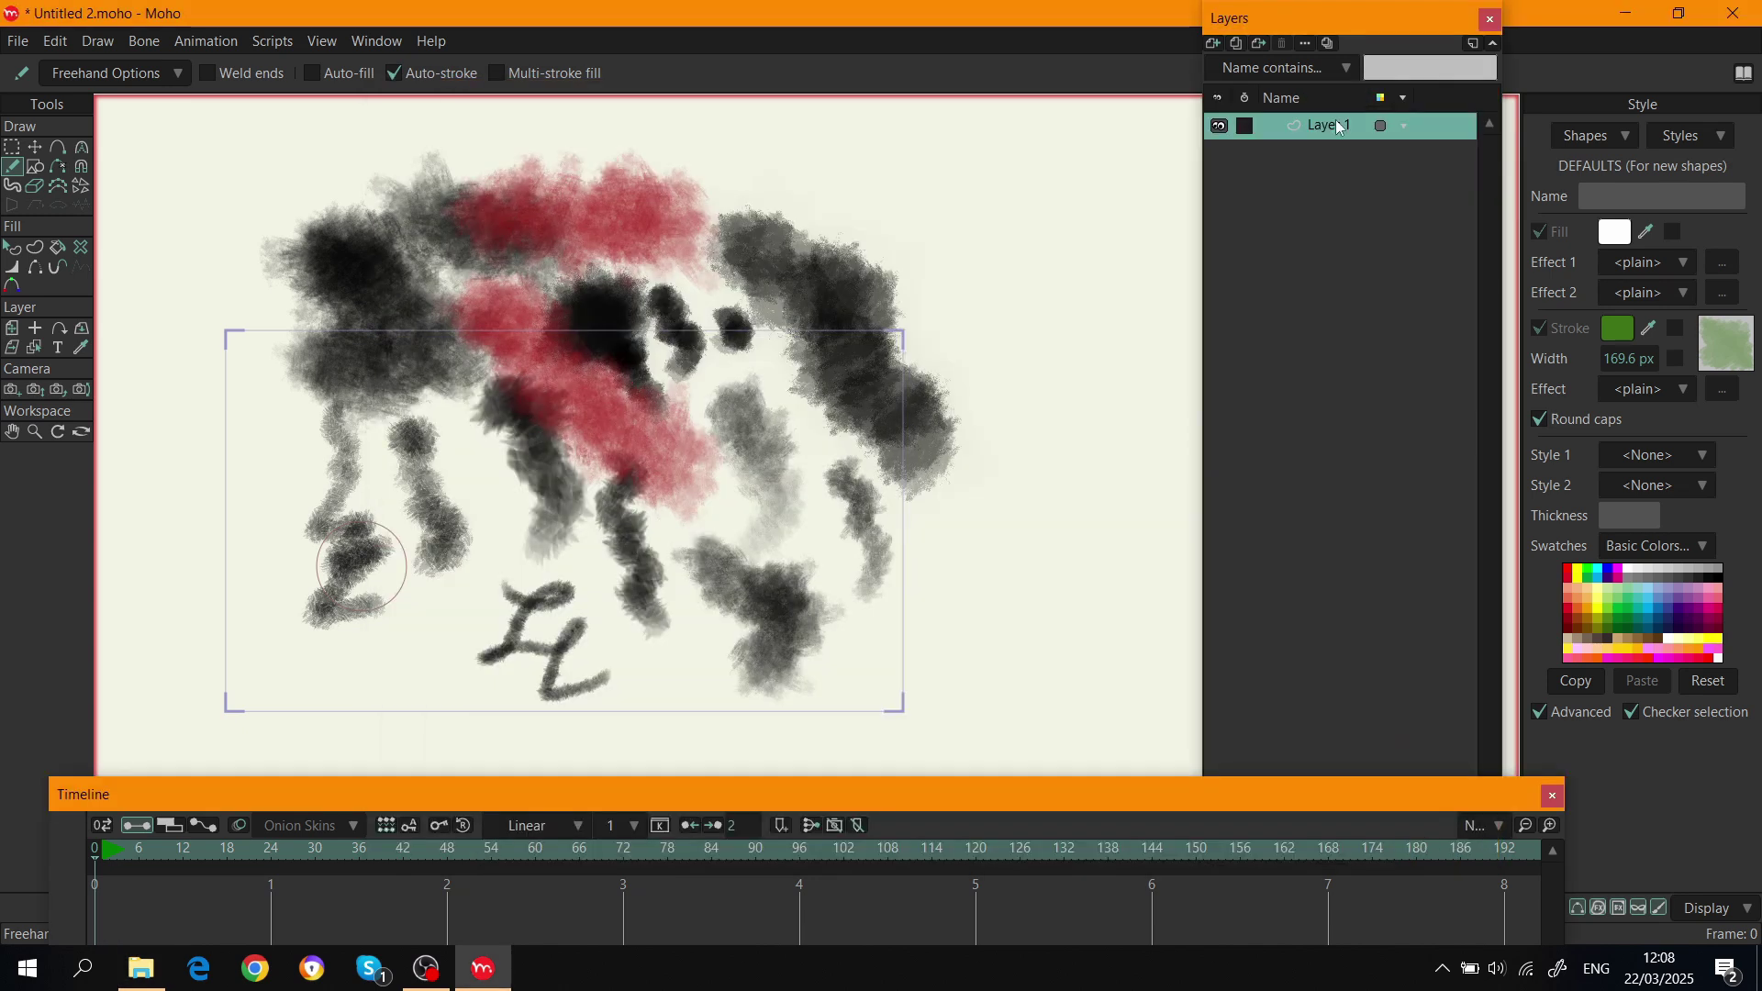
left_click(1712, 346)
scroll(895, 385, "down", 1)
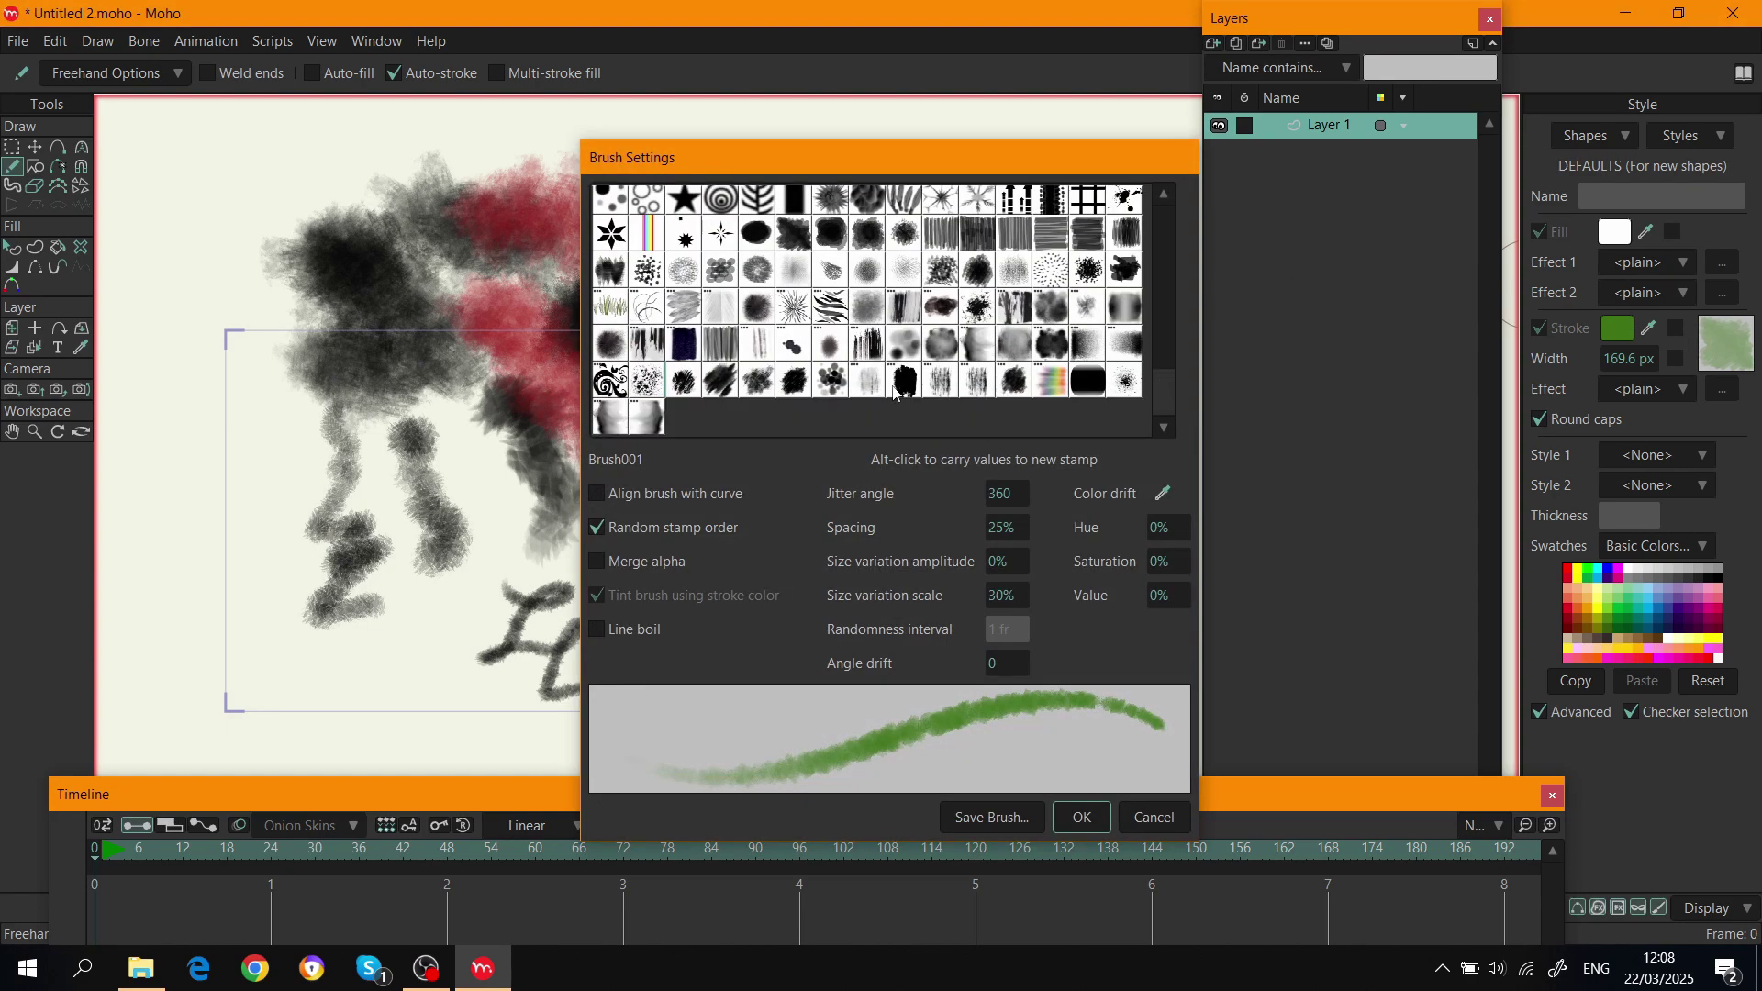
left_click(1015, 381)
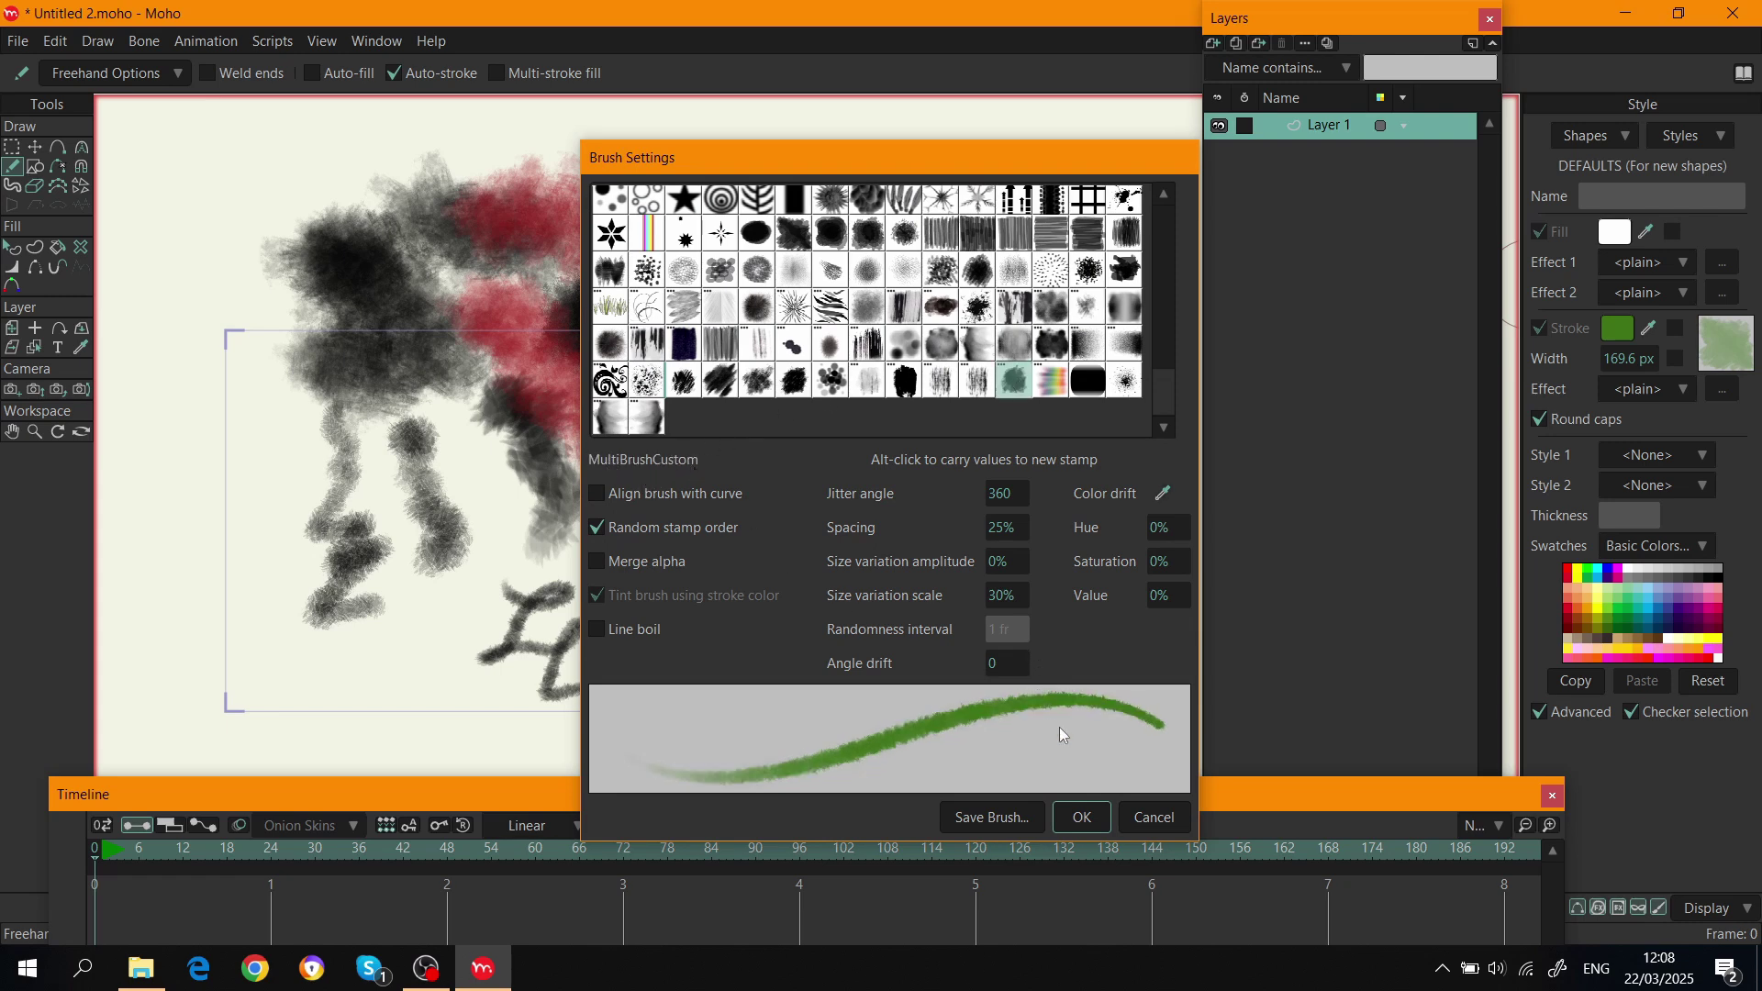
left_click(1090, 815)
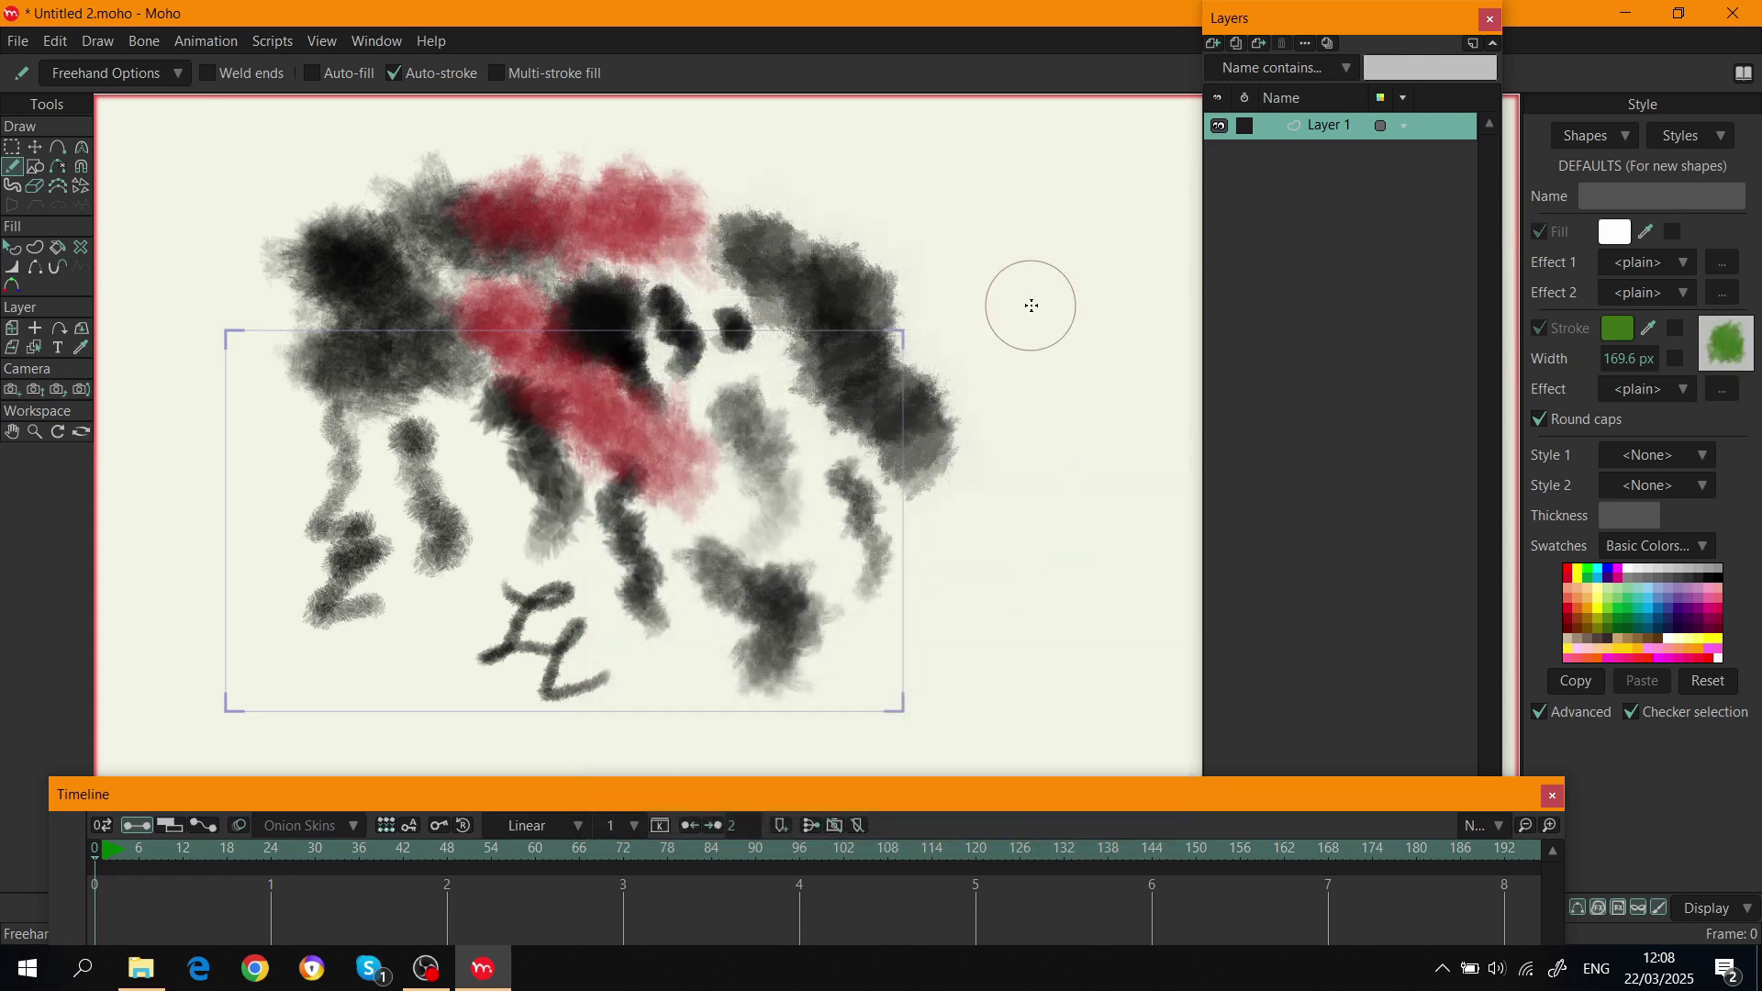
Paint a tall curved green stroke and a wide green blob below it, right of the drawing.
left_click_drag(945, 244, 1065, 542)
left_click_drag(977, 621, 1000, 648)
scroll(1072, 631, "down", 1)
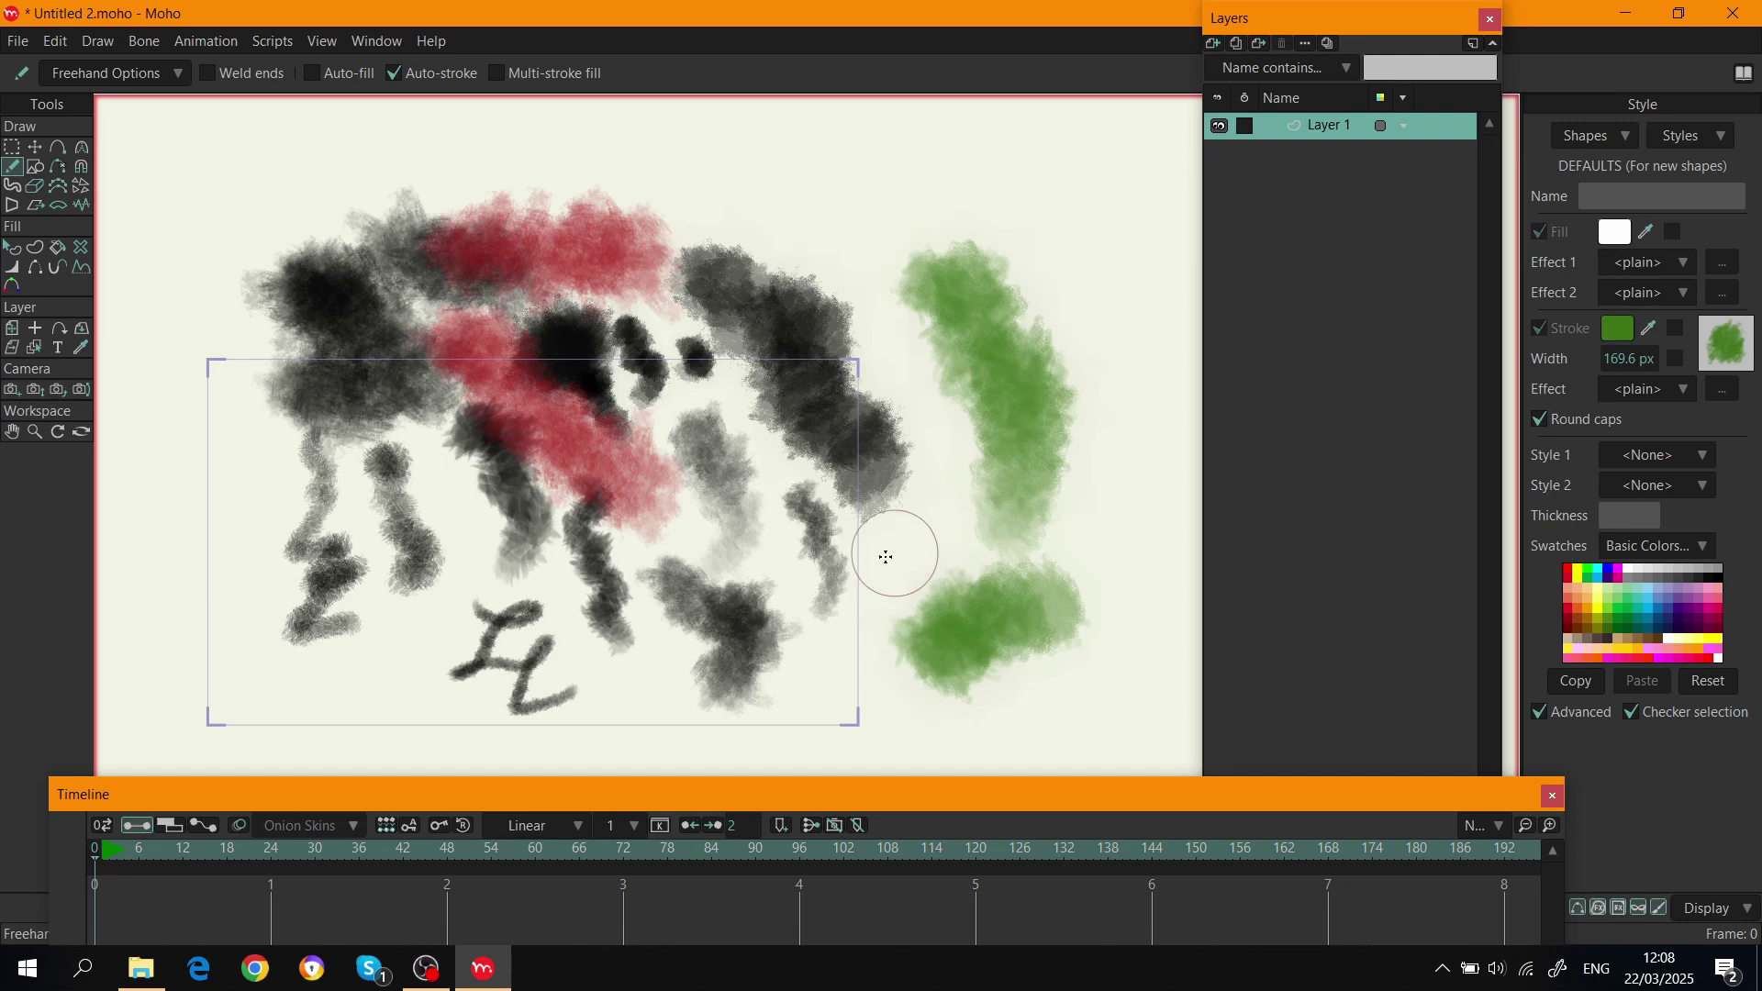
left_click_drag(884, 551, 900, 539)
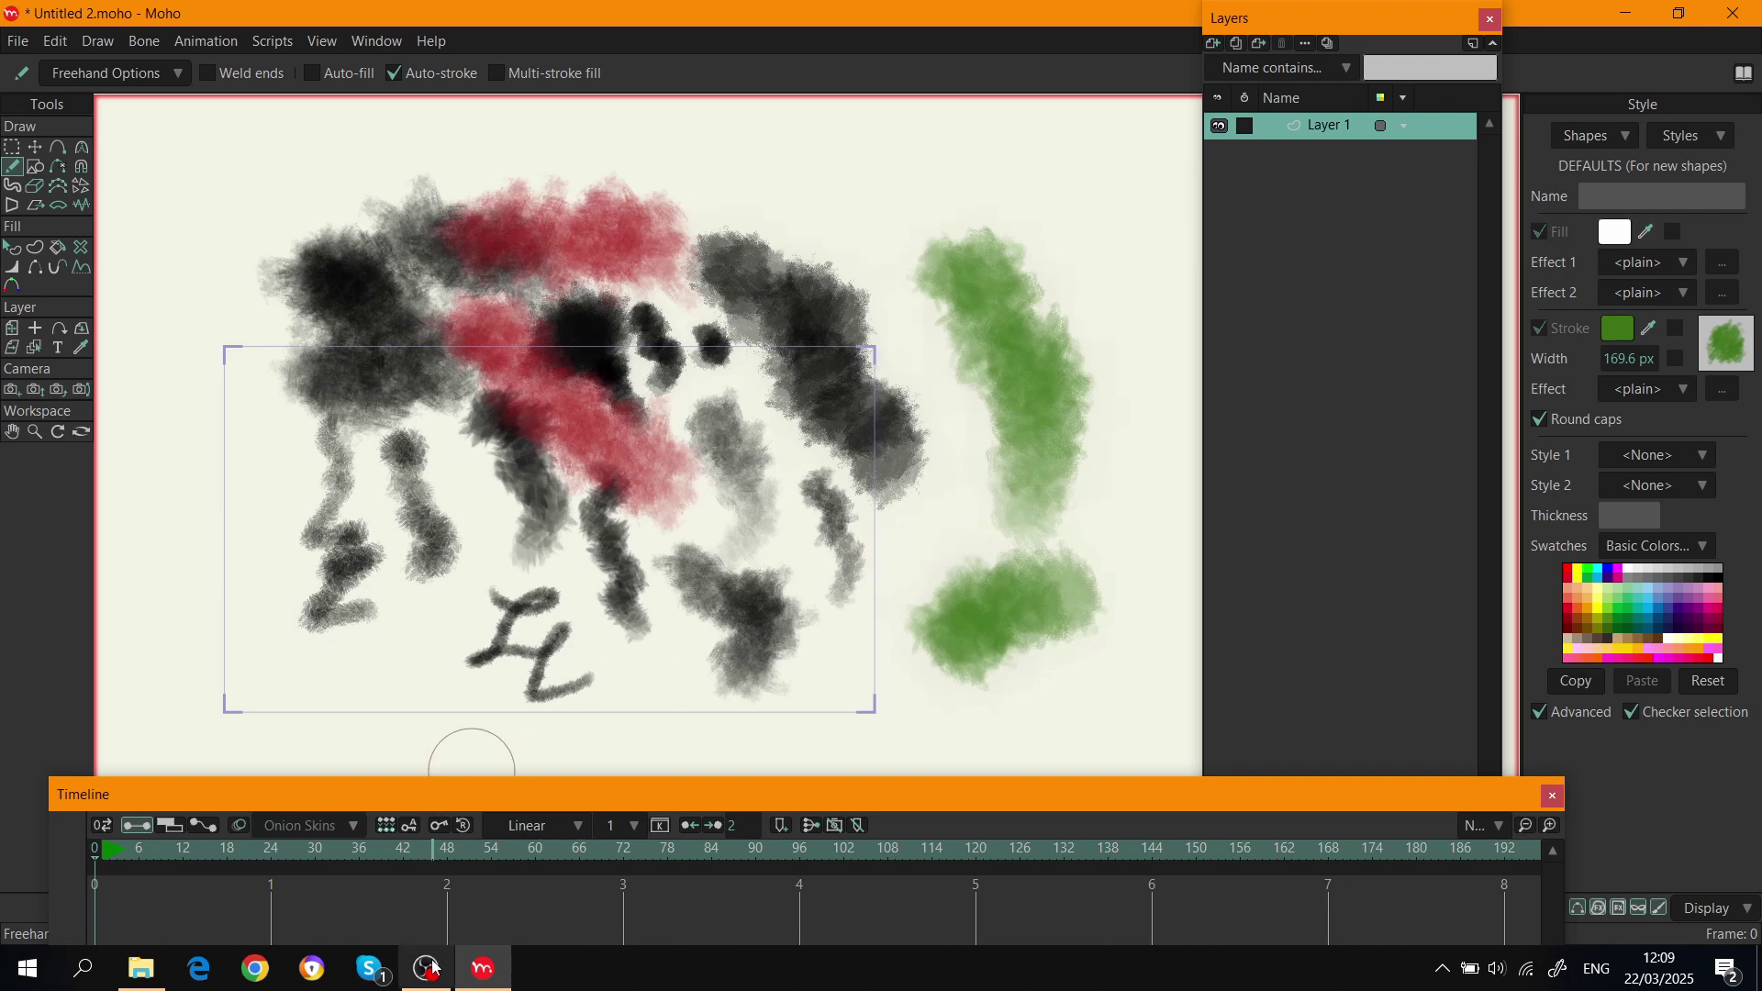